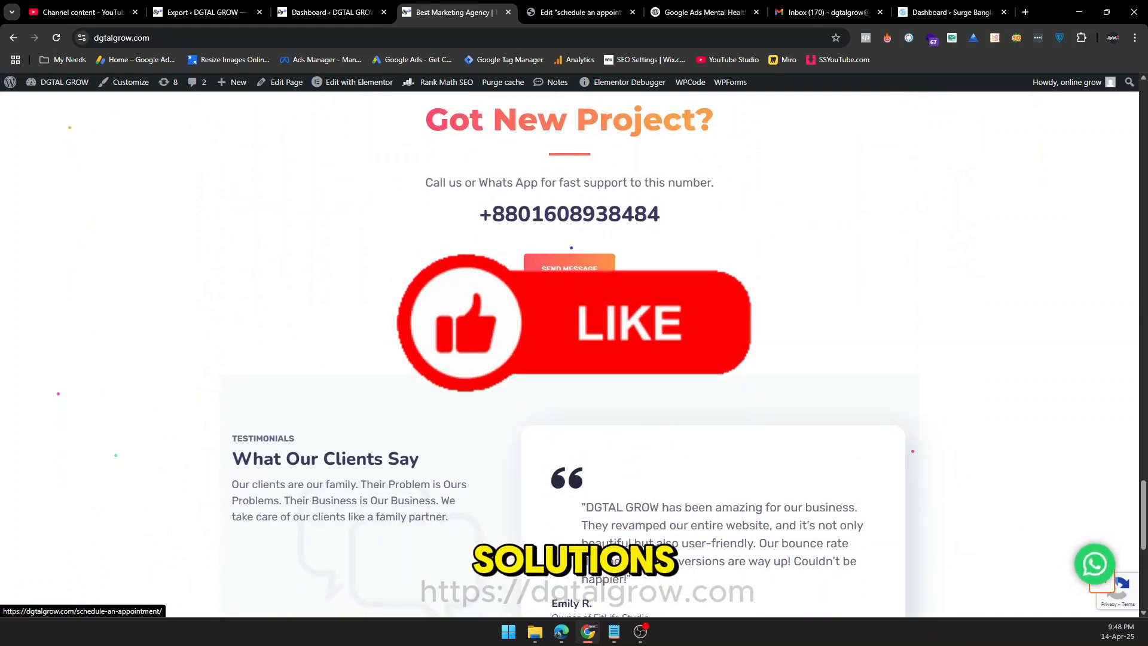
# Open the website's appointment scheduling page and choose the PPC Ads / Facebook Ads service for the booking.
pyautogui.click(568, 354)
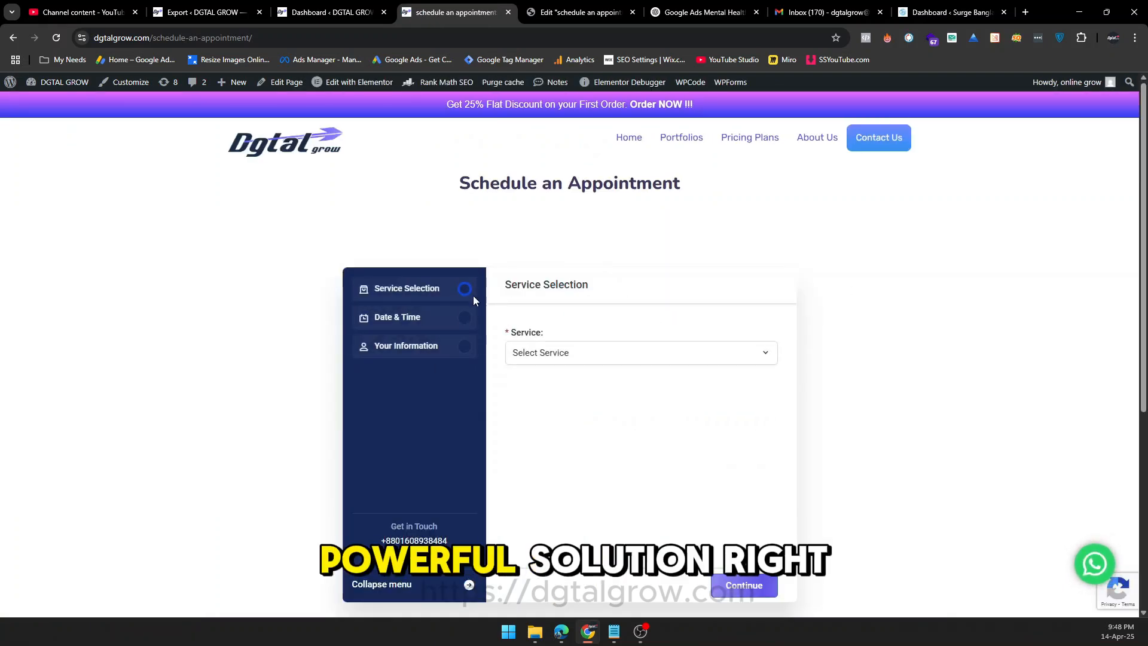
pyautogui.scroll(-1, 700, 284)
pyautogui.click(633, 293)
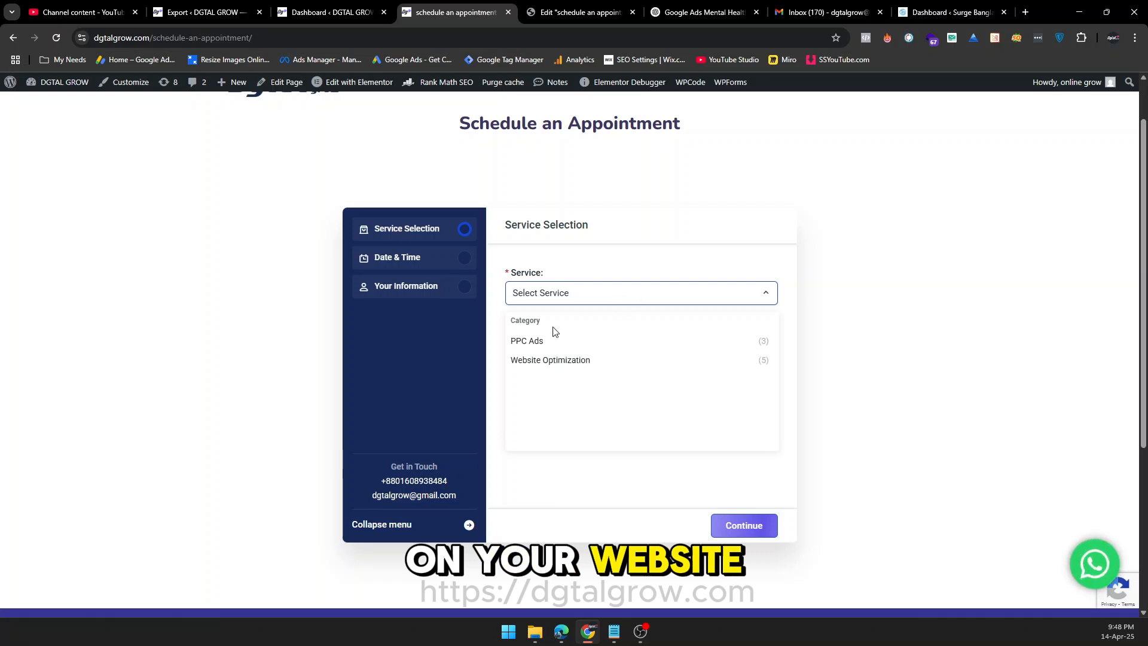
pyautogui.click(538, 340)
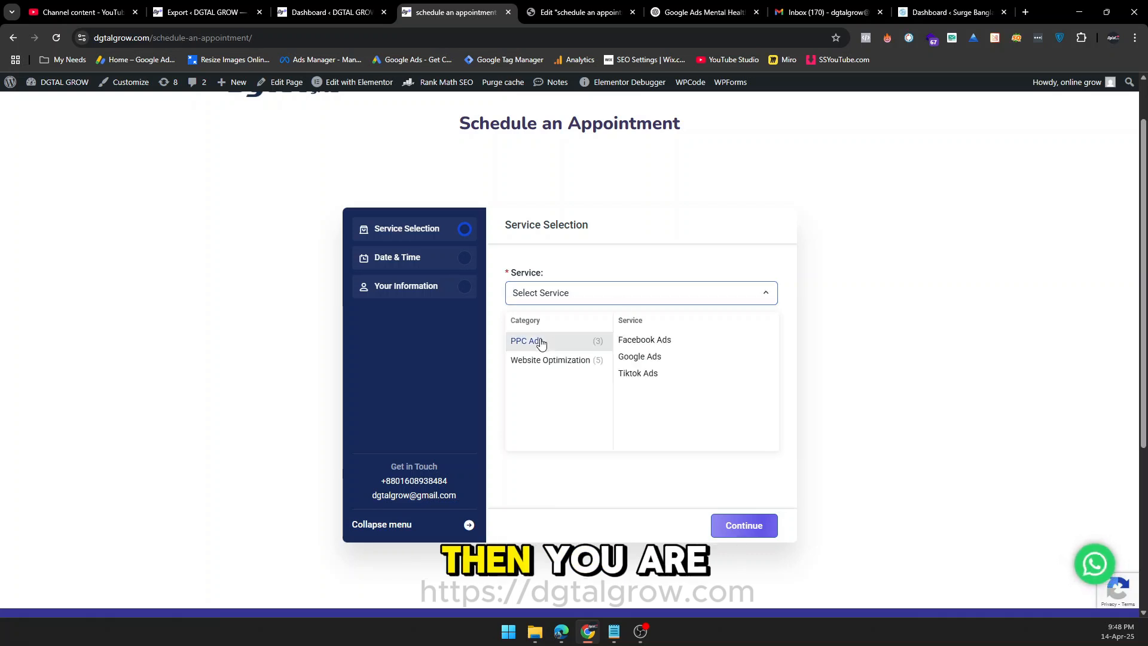
pyautogui.click(639, 346)
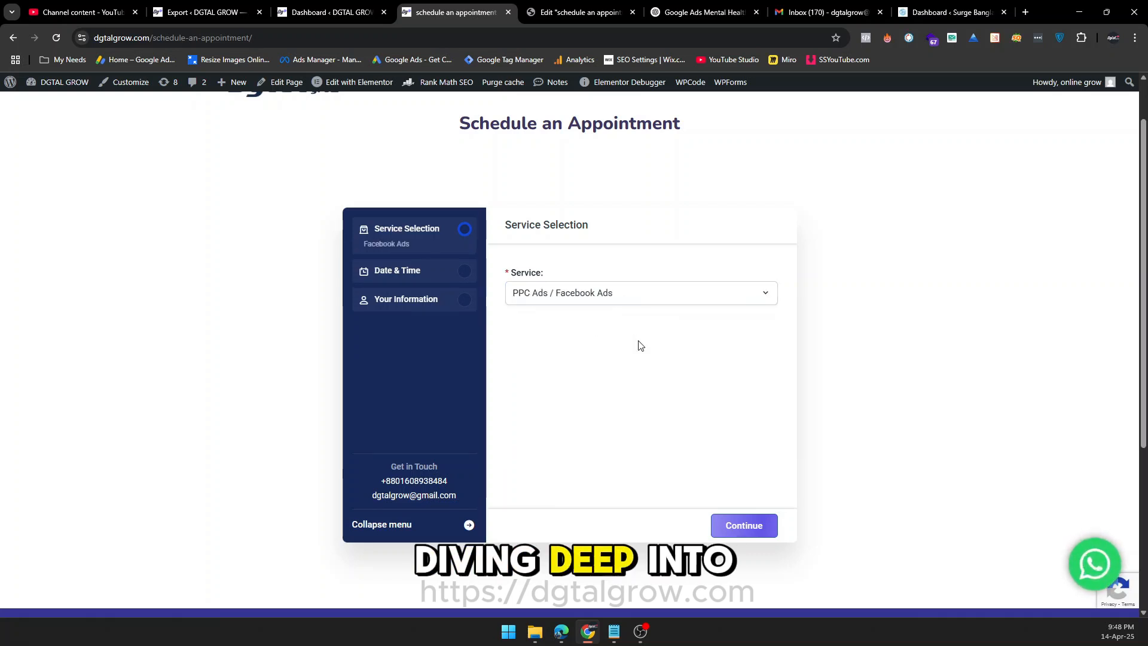
pyautogui.click(757, 529)
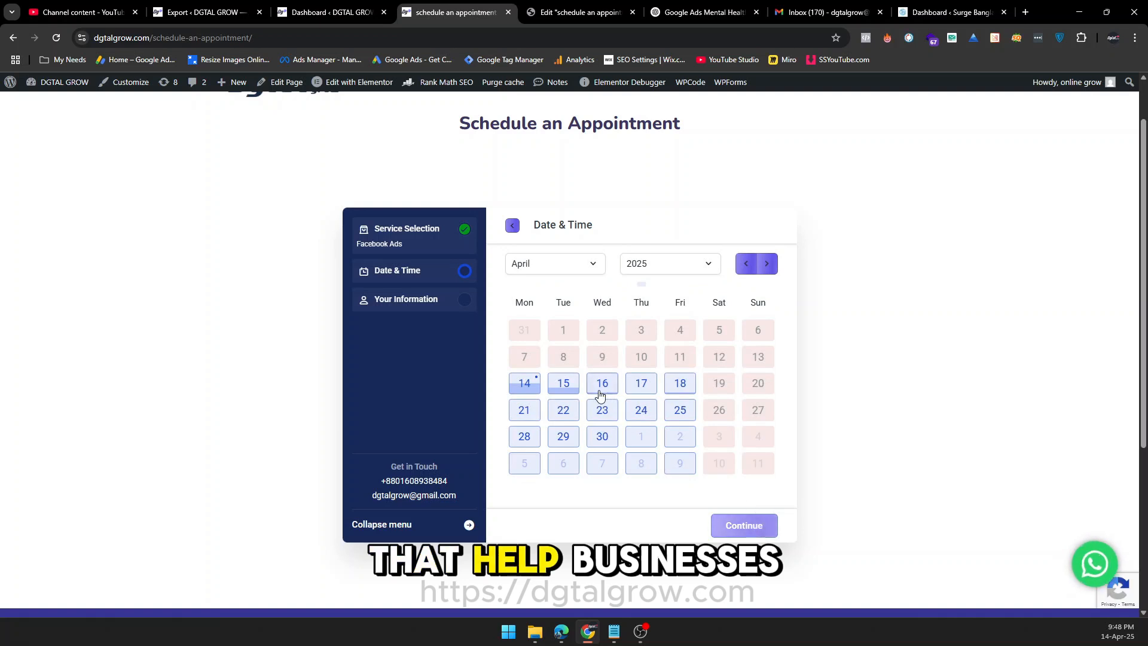
# Set the appointment to April 16, 2025 in the 12:30 PM - 1:30 PM slot and proceed to the customer information.
pyautogui.click(603, 388)
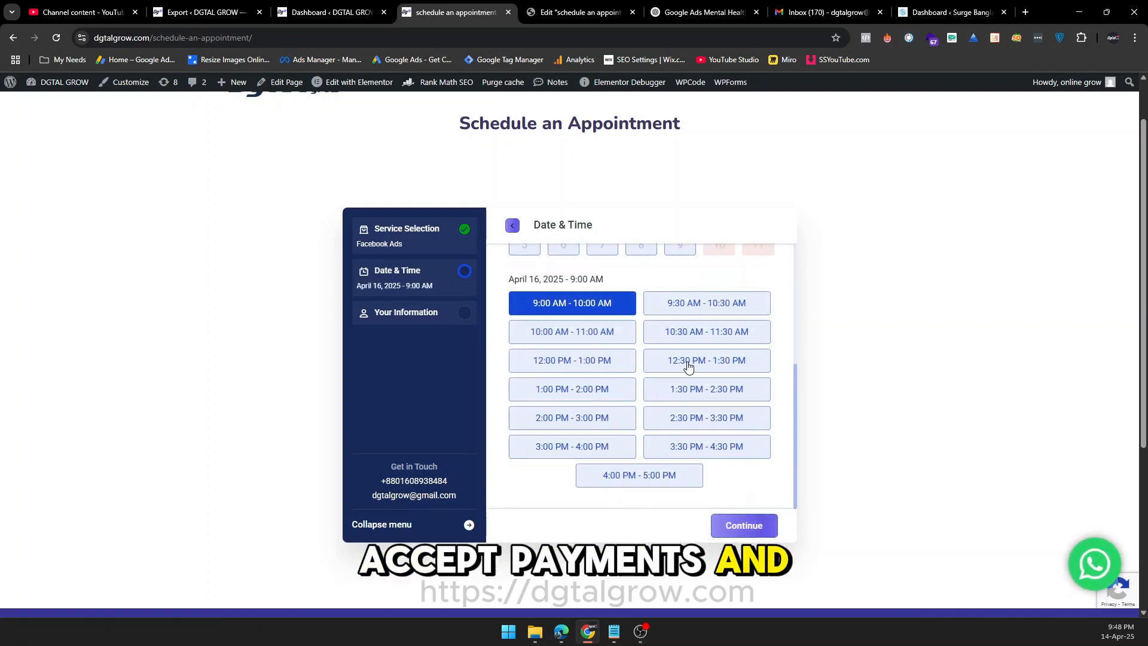
pyautogui.click(688, 365)
pyautogui.click(745, 531)
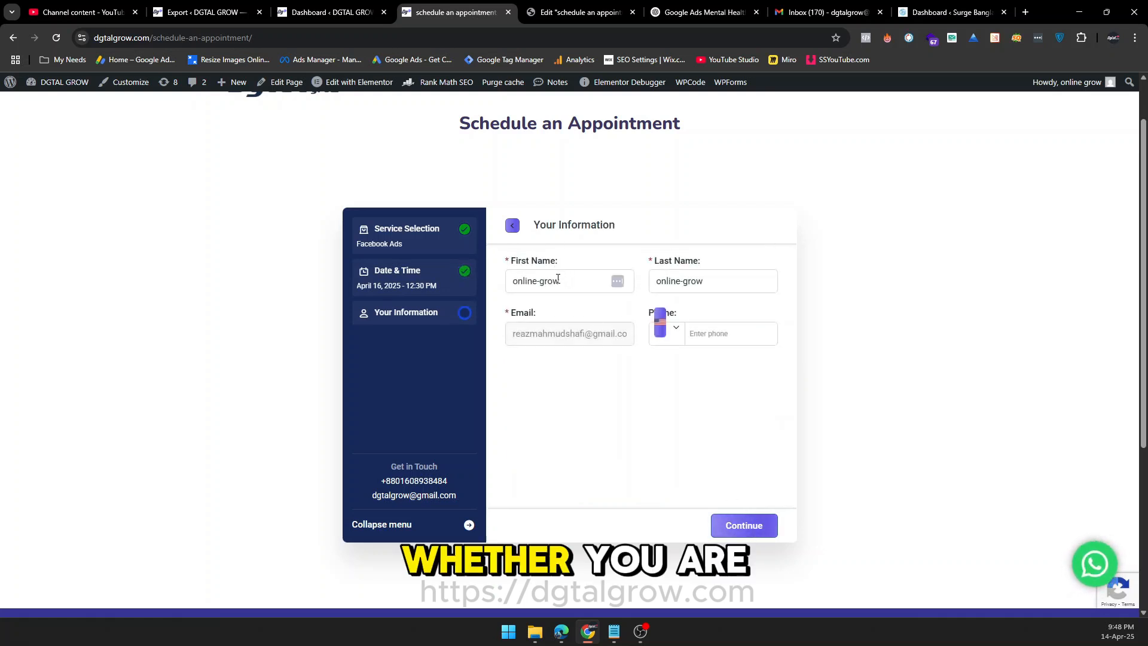
# Replace the prefilled first and last names in the booking form with the customer's own names.
pyautogui.tripleClick(558, 280)
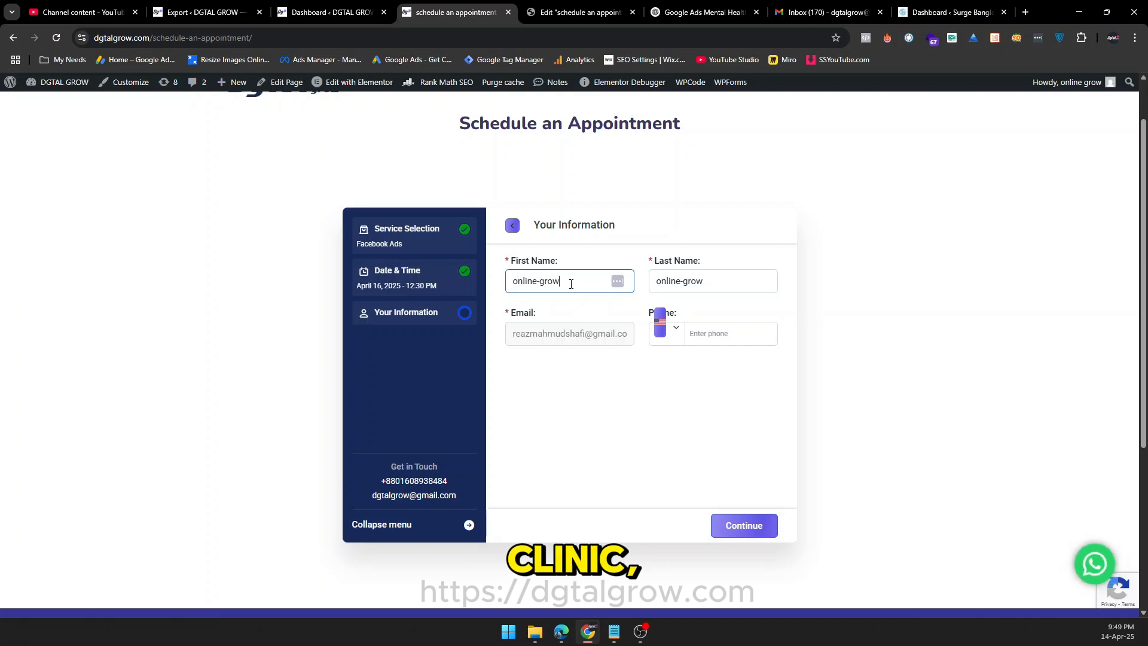
pyautogui.press('BackSpace')
pyautogui.click(565, 279)
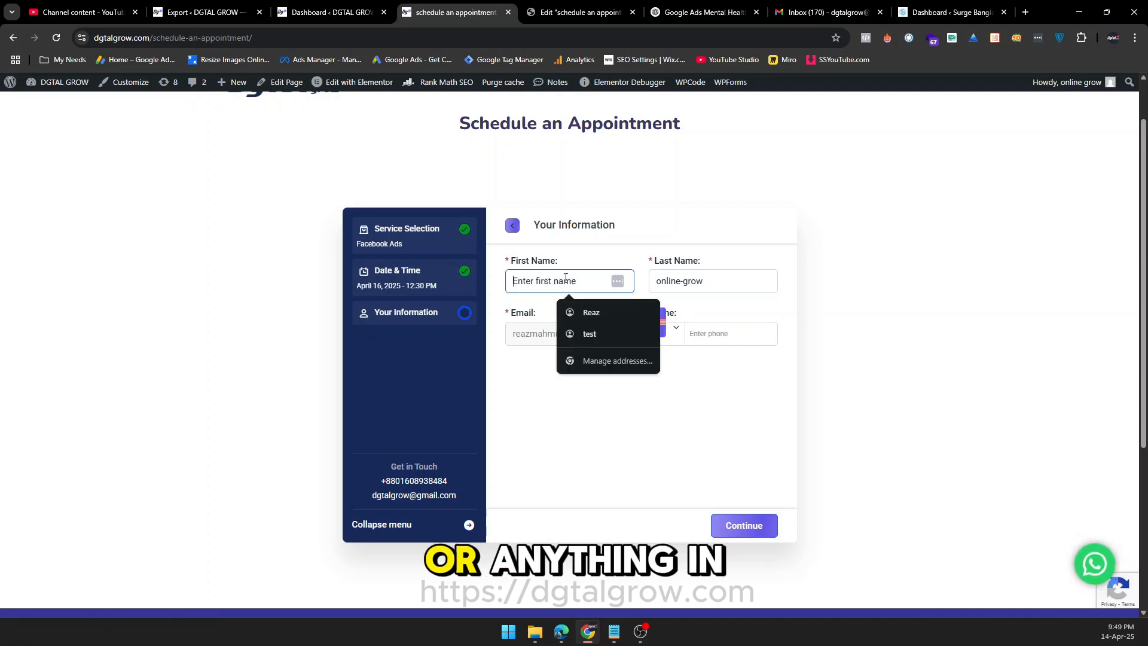
pyautogui.click(587, 313)
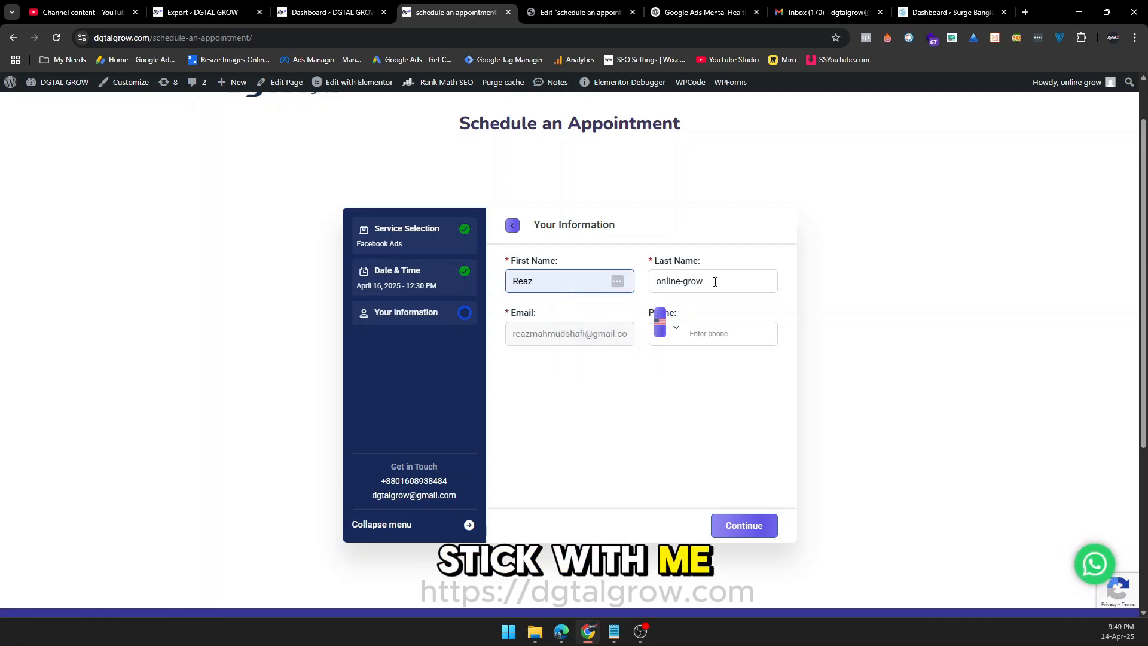
pyautogui.moveTo(705, 281); pyautogui.dragTo(643, 287)
pyautogui.write('Shafi')
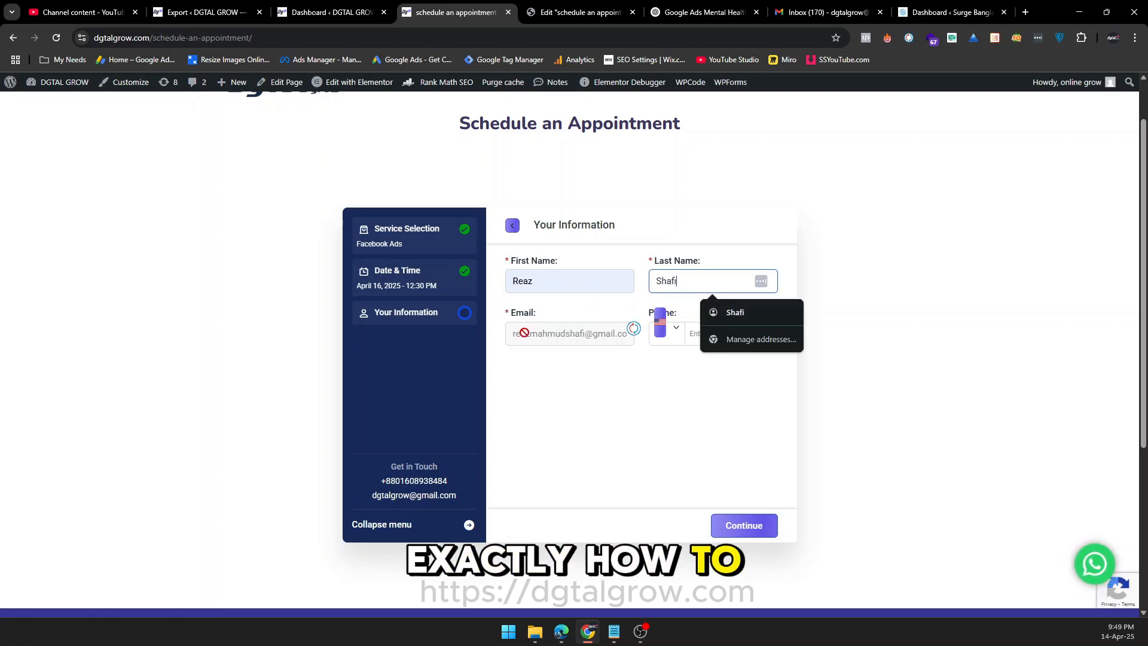
# Fill in the customer's saved phone number, submit the booking, and finish after reviewing the appointment summary.
pyautogui.click(544, 356)
pyautogui.click(725, 337)
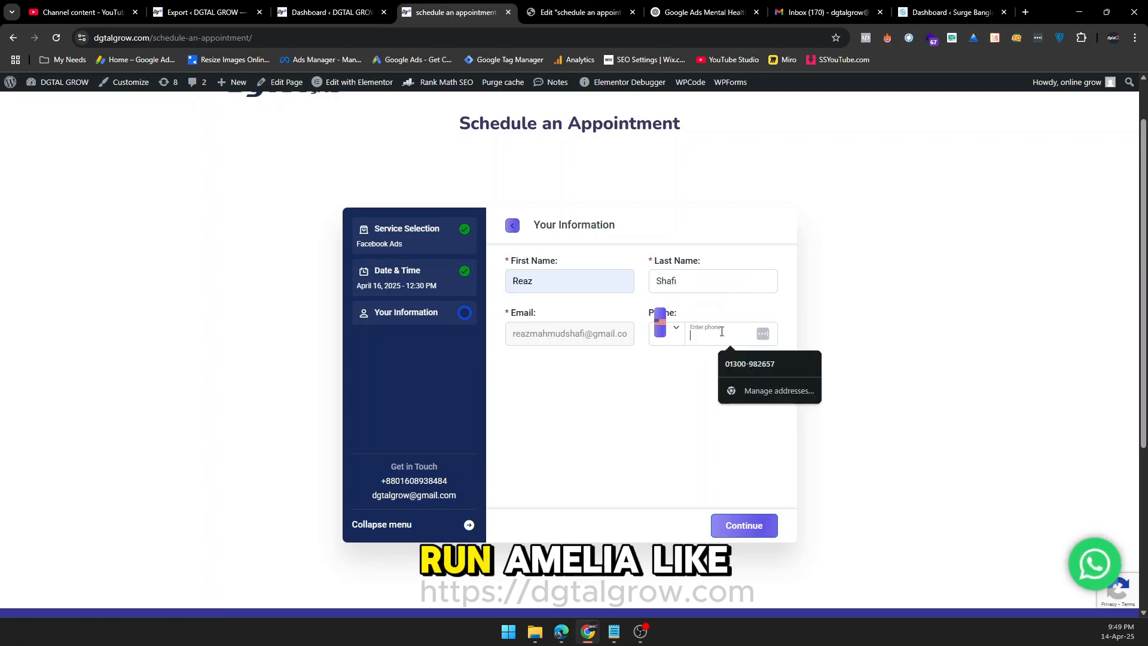
pyautogui.click(736, 366)
pyautogui.click(746, 536)
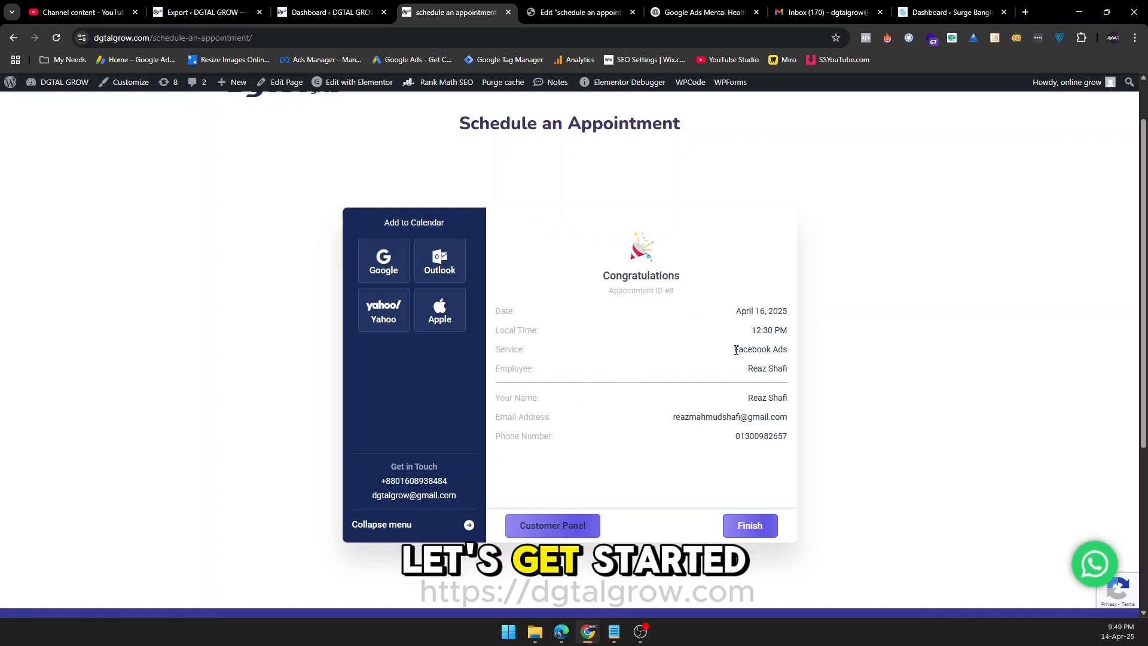
pyautogui.moveTo(736, 350); pyautogui.dragTo(807, 353)
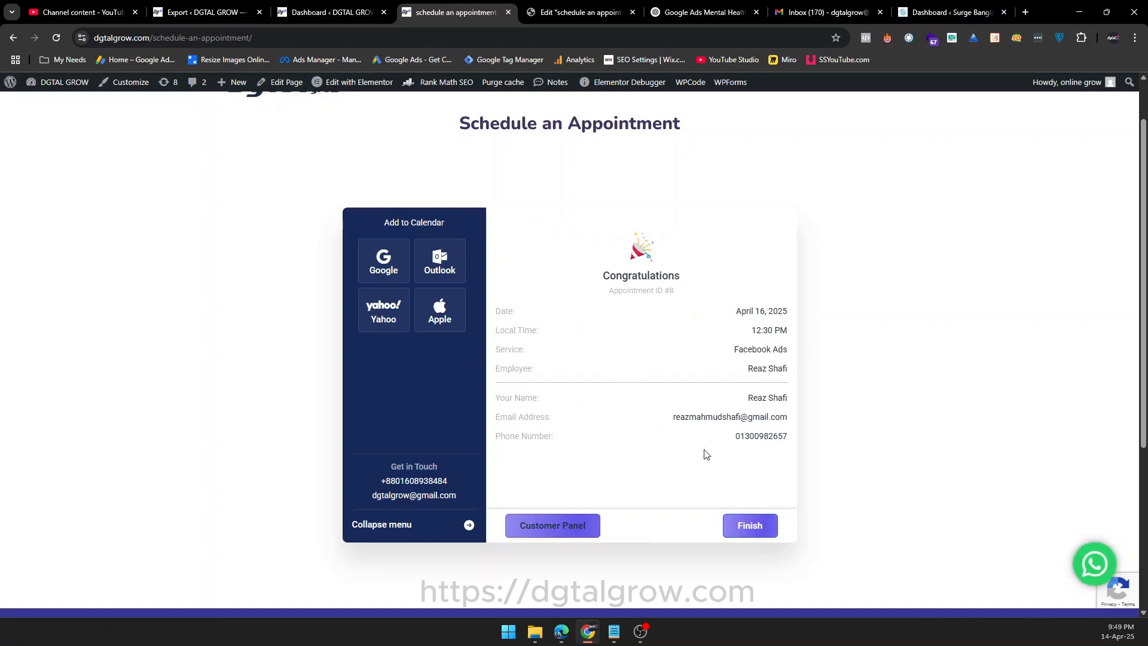
pyautogui.click(750, 526)
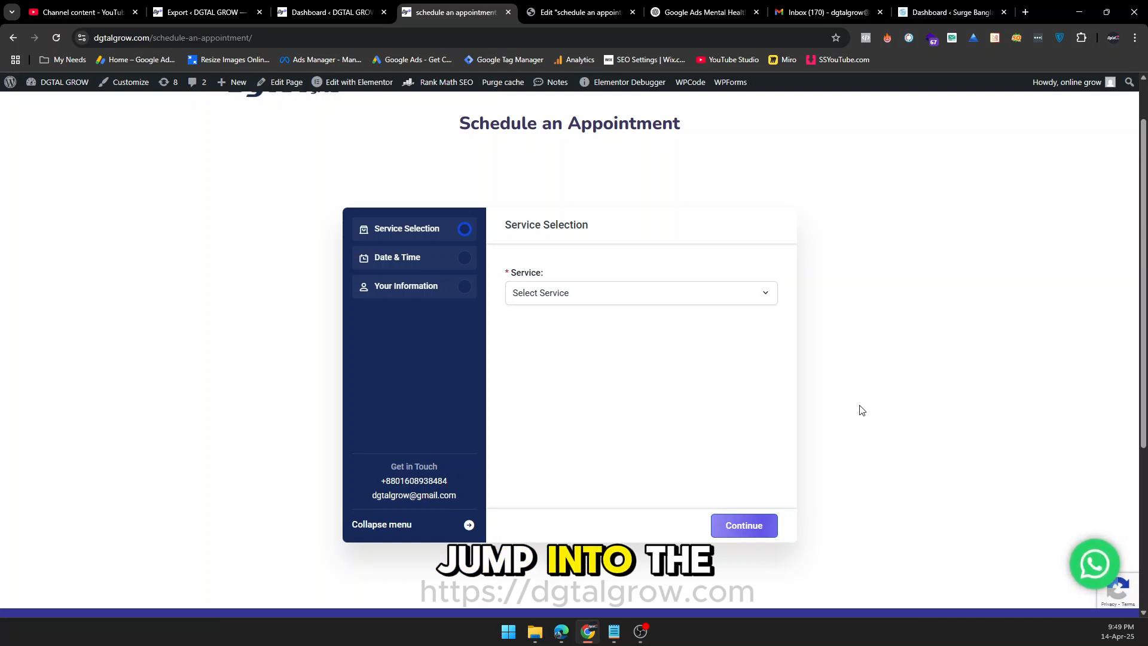
# Switch to the Gmail inbox in Edge, open the Facebook Ads appointment confirmation email and read its booking details.
pyautogui.click(560, 638)
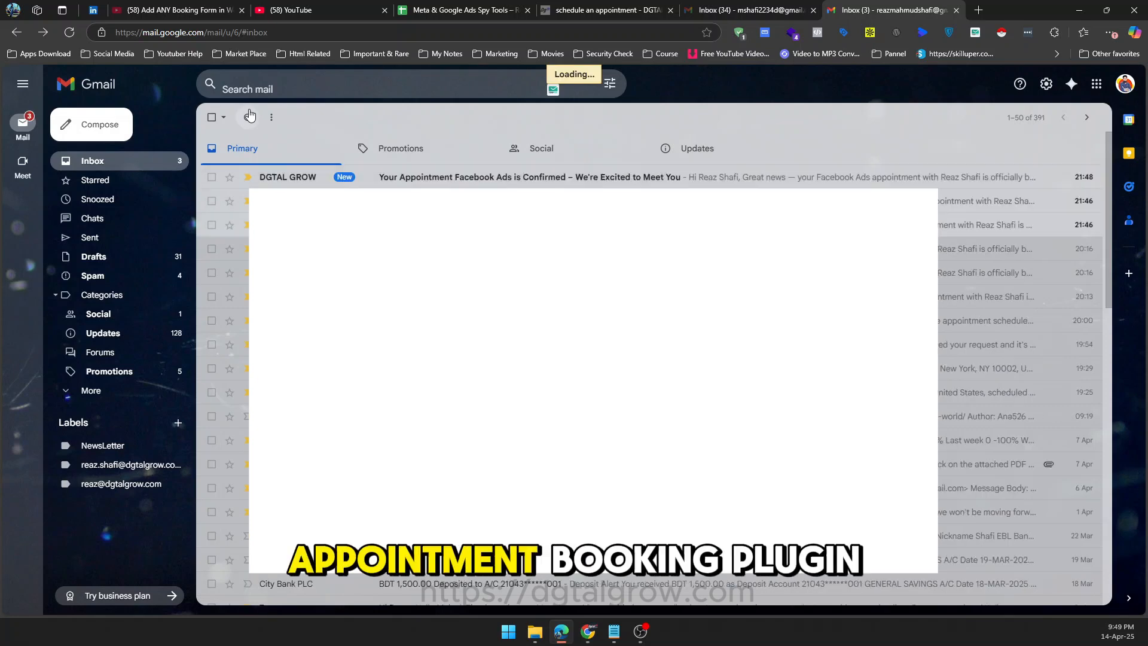
pyautogui.click(483, 175)
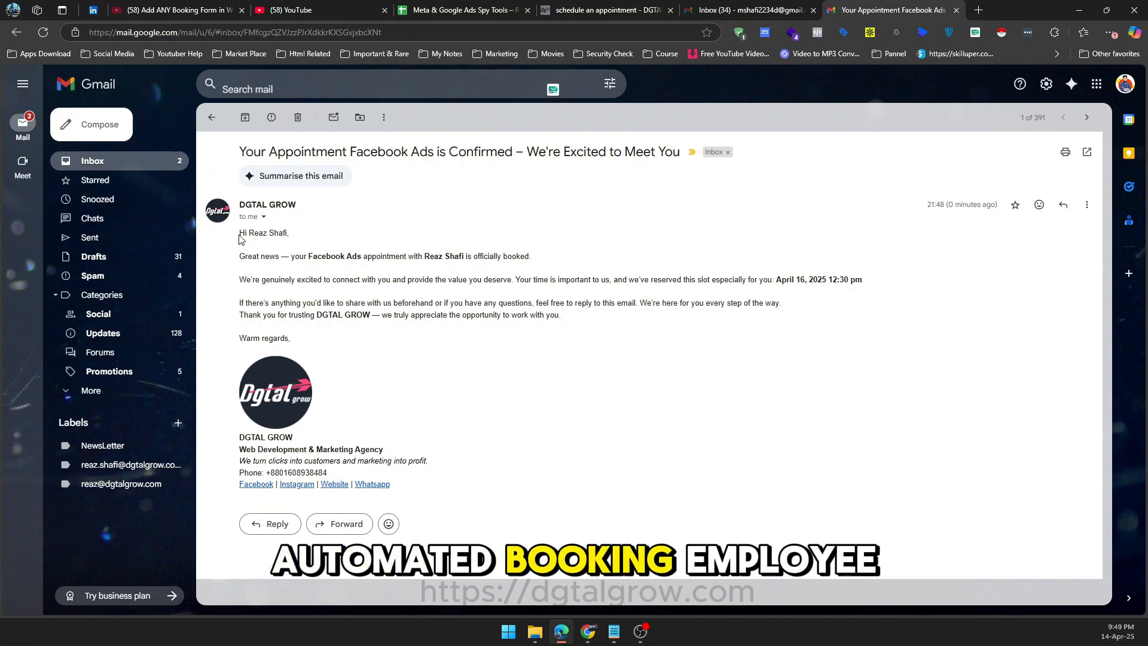
pyautogui.moveTo(239, 261); pyautogui.dragTo(532, 258)
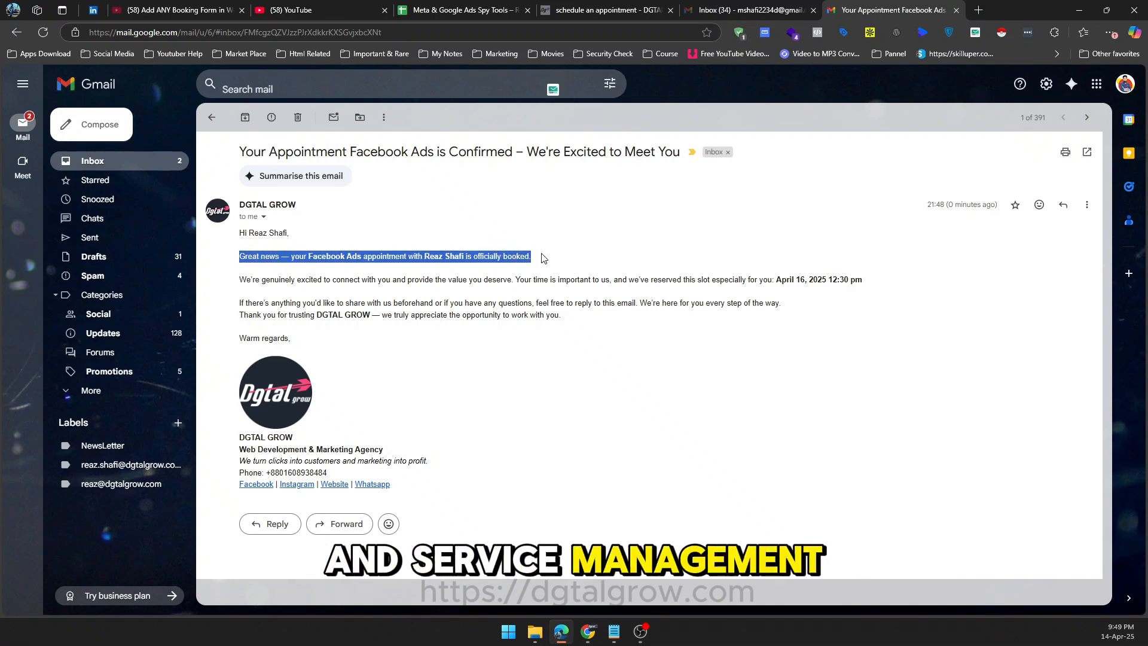
pyautogui.click(540, 275)
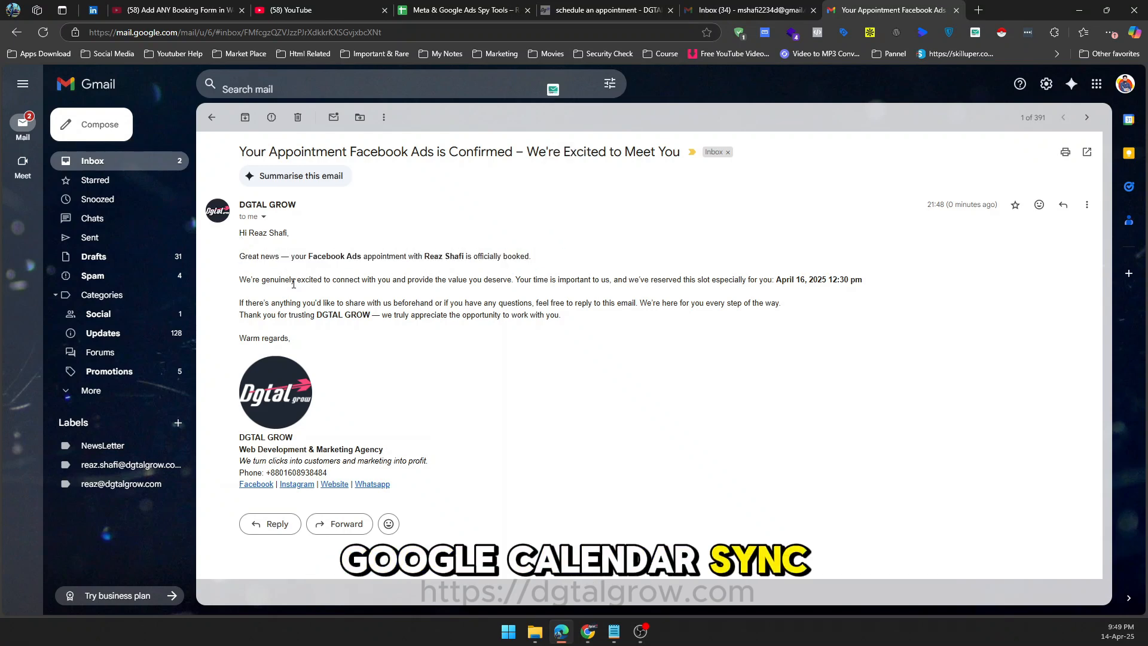
pyautogui.moveTo(291, 279); pyautogui.dragTo(543, 325)
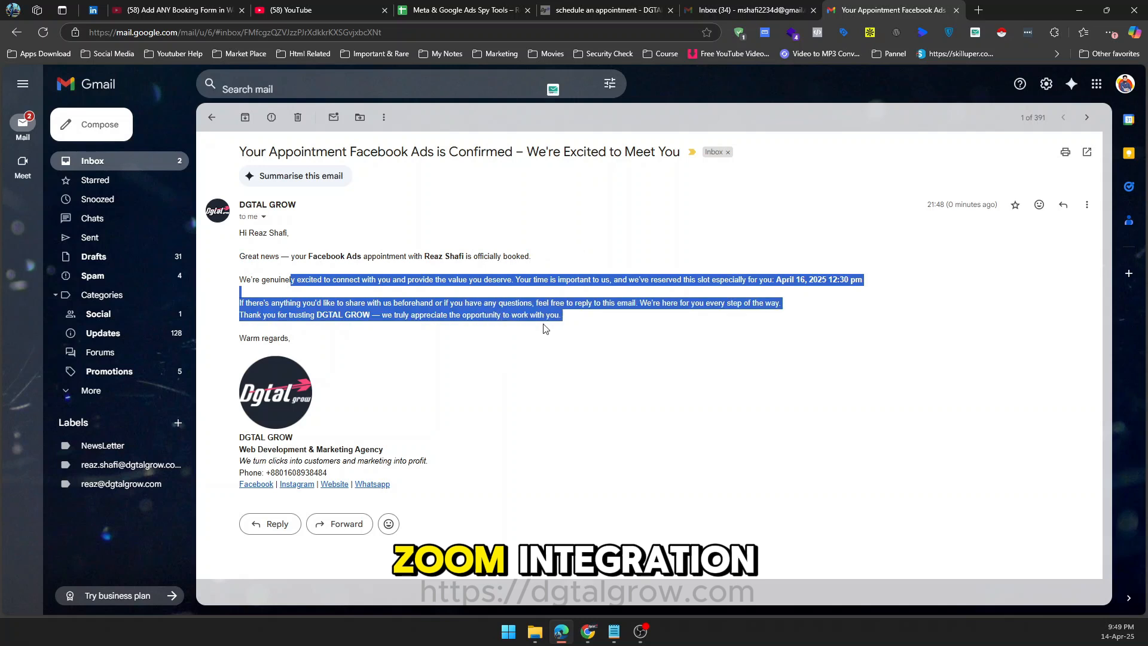
pyautogui.click(488, 327)
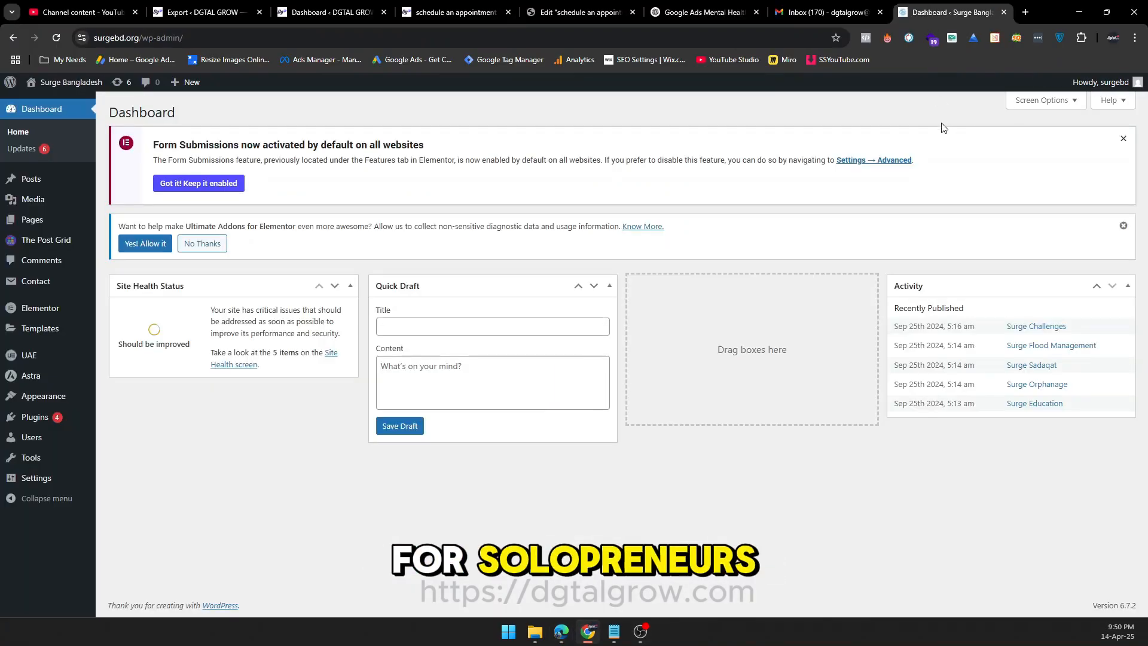
pyautogui.click(640, 632)
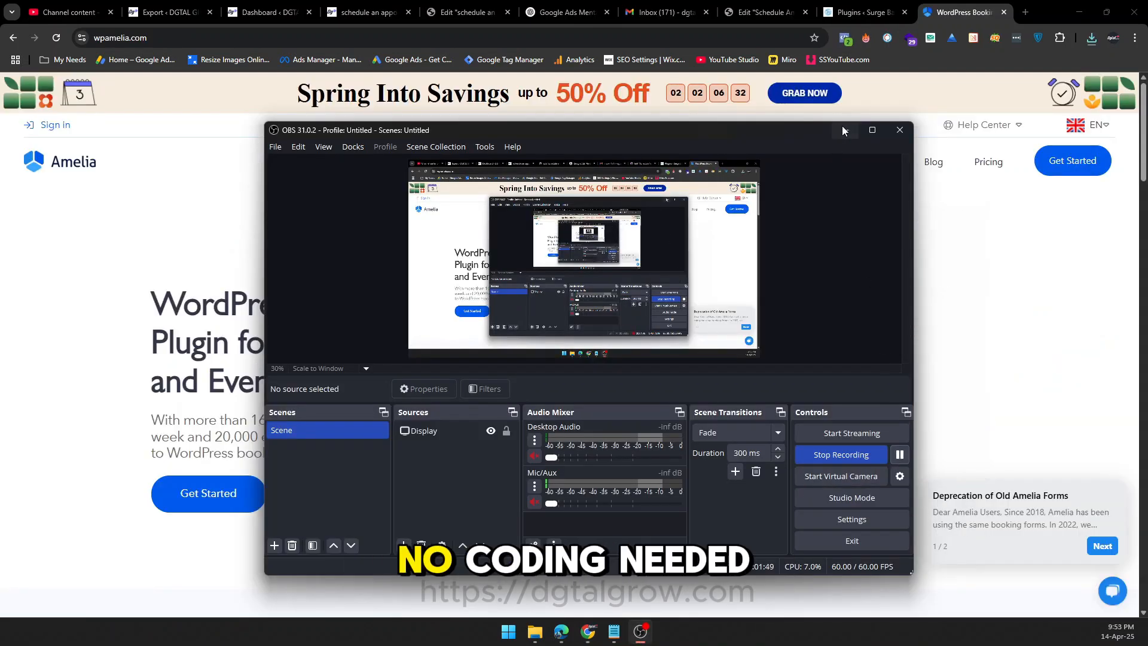
pyautogui.click(842, 130)
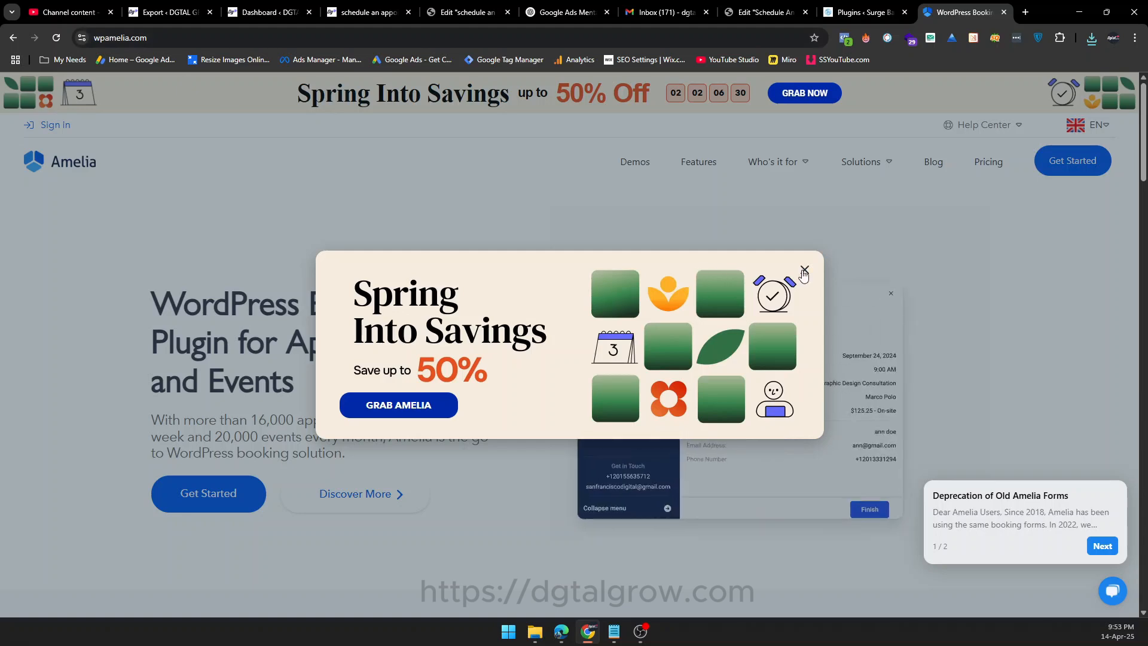
# Dismiss the promotion on the Amelia website and examine the prices and features of its annual pricing plans.
pyautogui.click(685, 247)
pyautogui.click(155, 36)
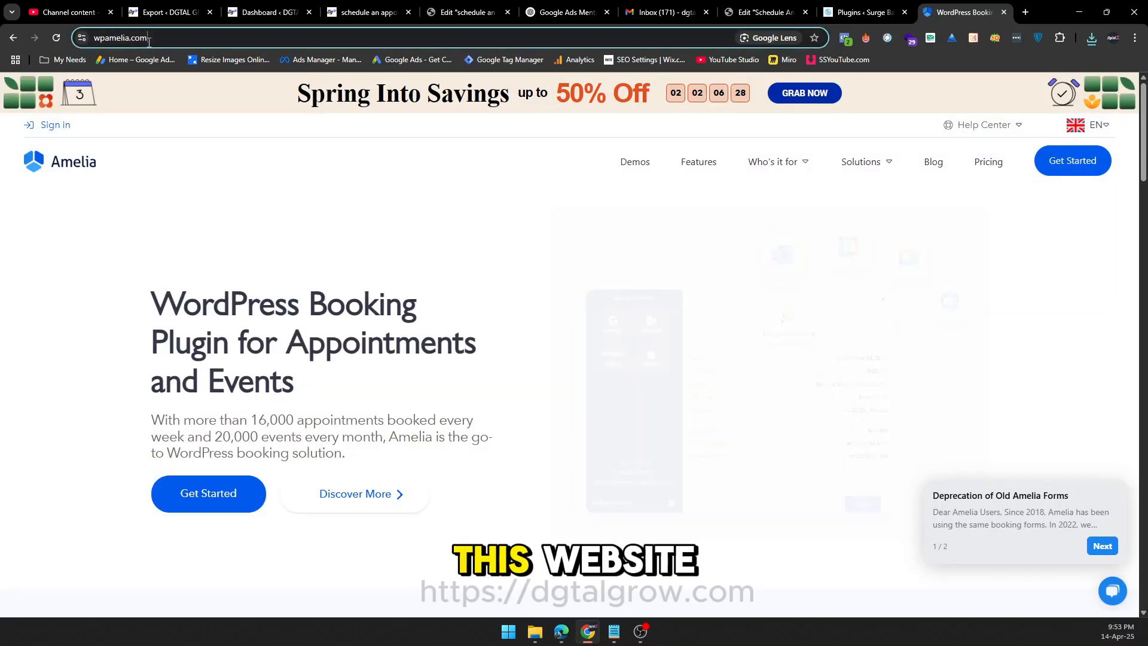
pyautogui.click(337, 324)
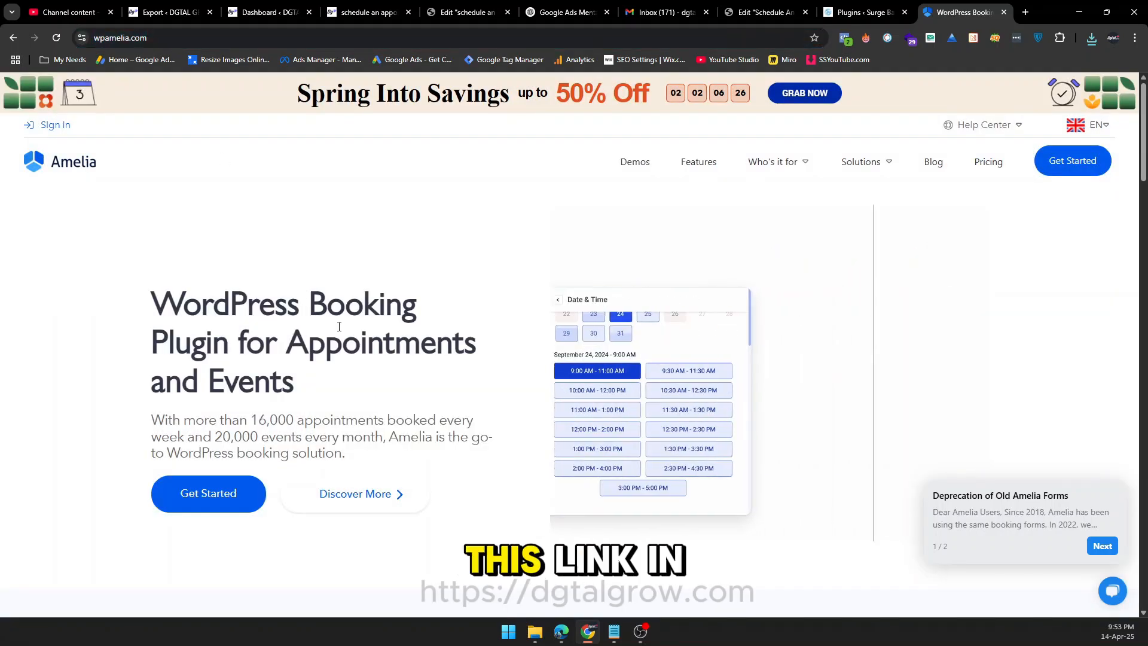
pyautogui.click(989, 162)
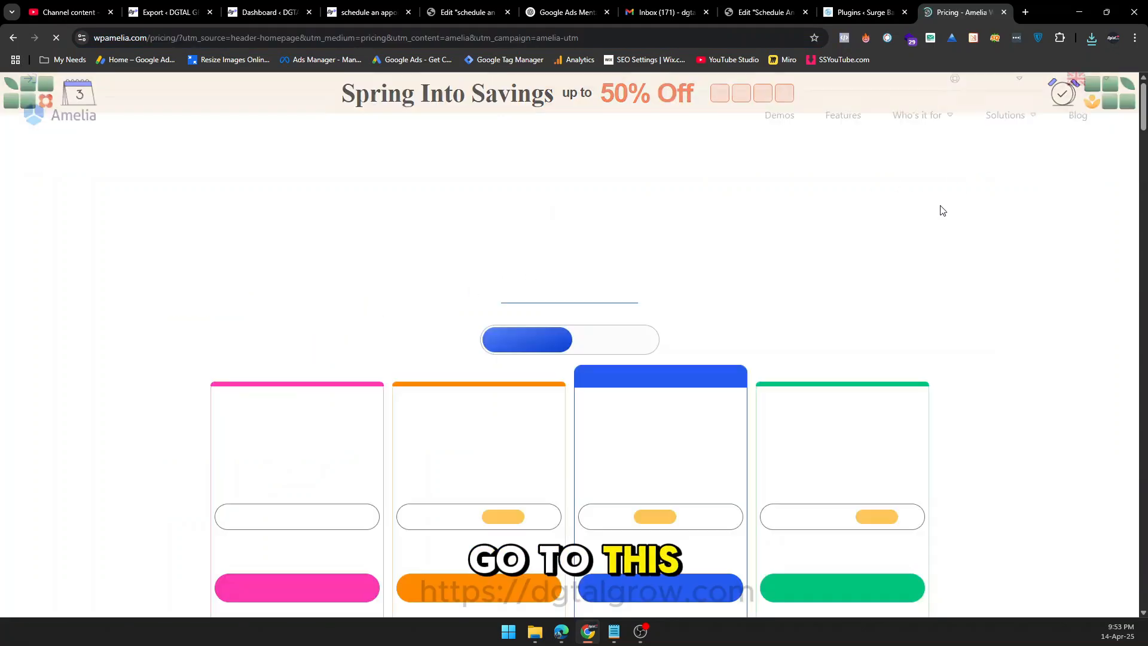
pyautogui.scroll(-2, 997, 227)
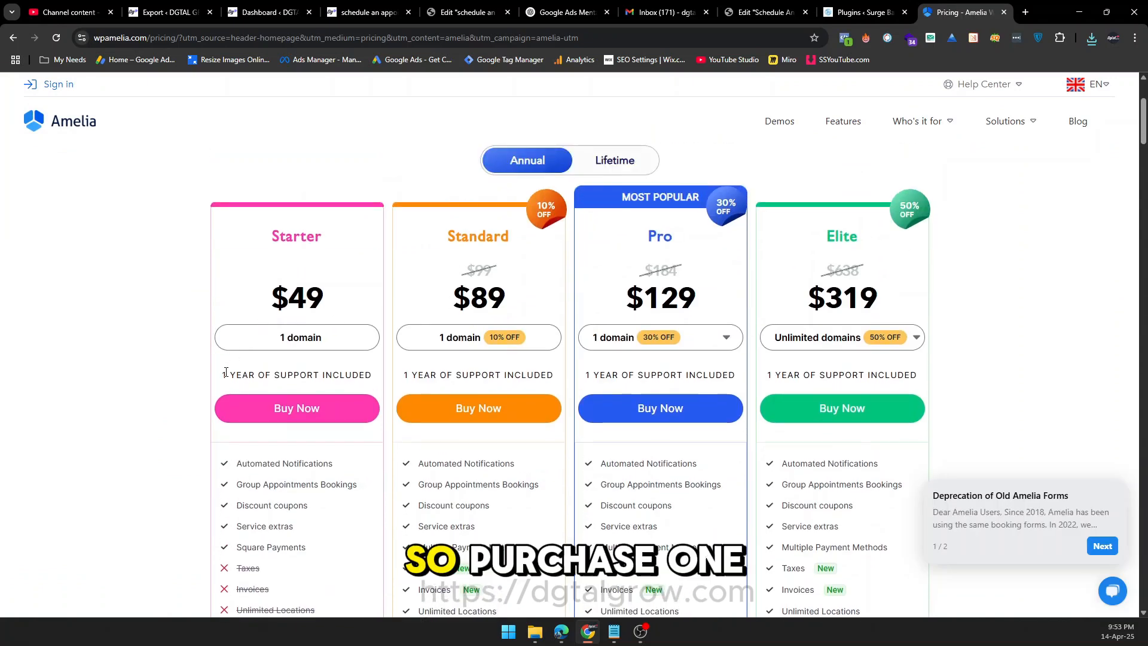
pyautogui.scroll(-2, 209, 376)
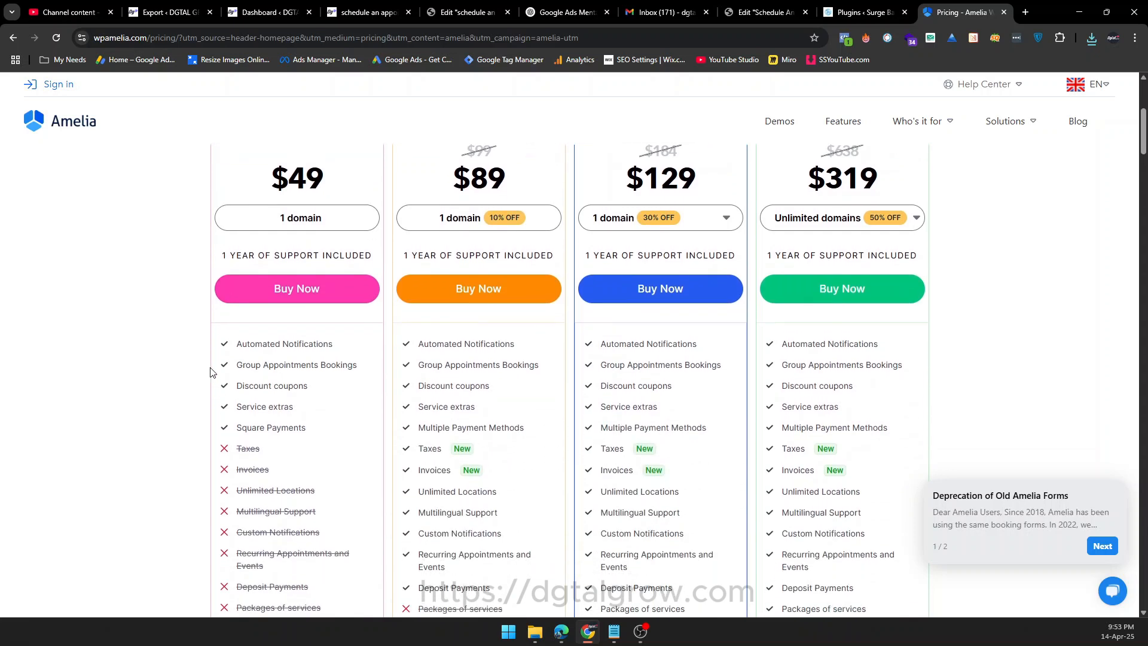
pyautogui.scroll(-1, 211, 372)
pyautogui.scroll(-3, 214, 369)
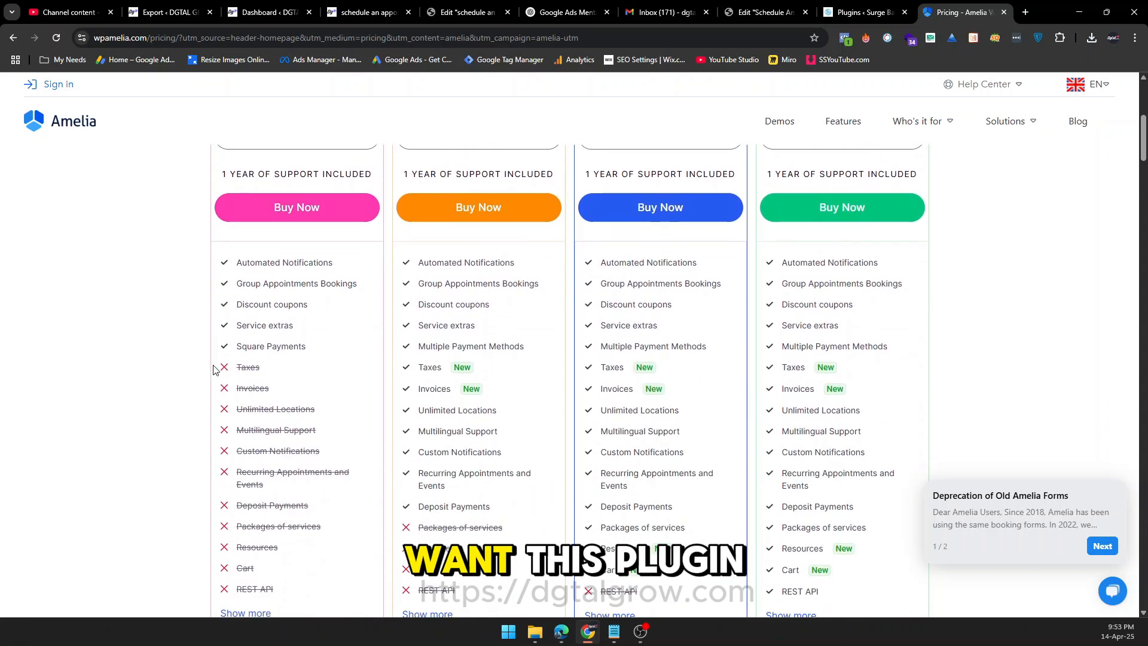
pyautogui.scroll(5, 175, 380)
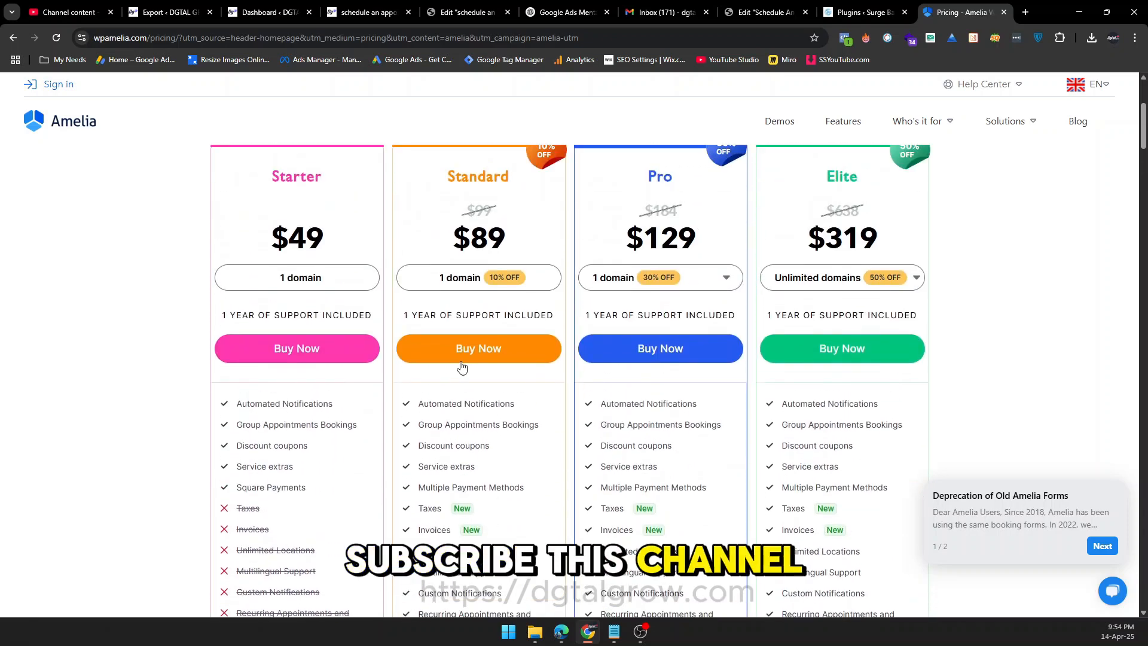
# View the checkout for the one-domain Amelia Standard plan, and close it and the exit survey without purchasing.
pyautogui.click(497, 346)
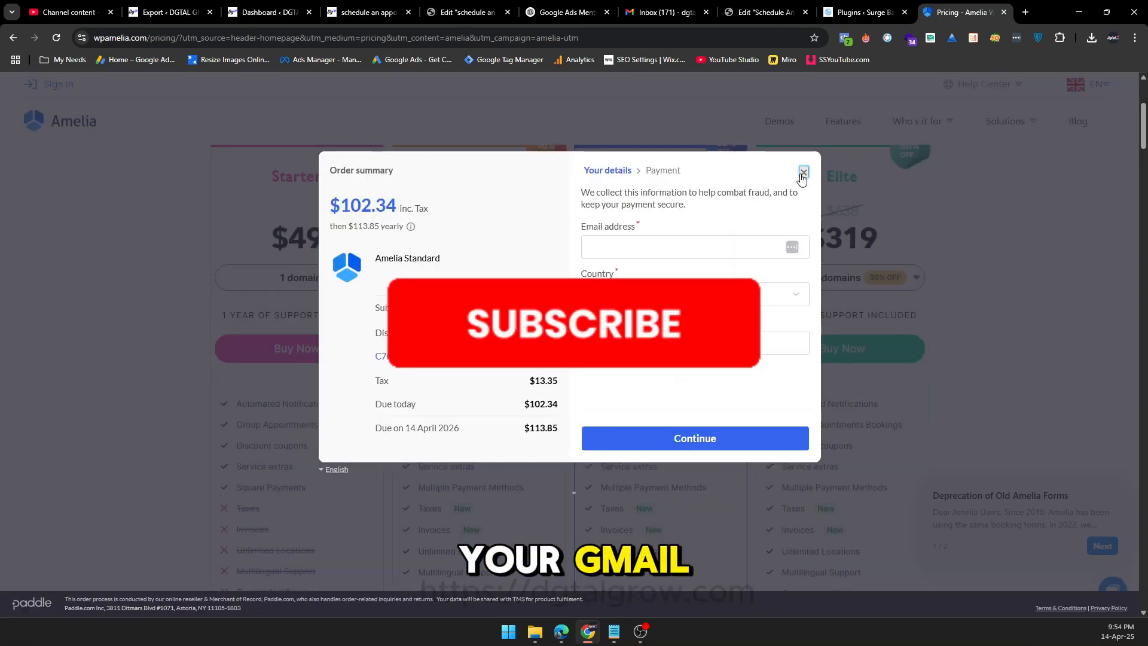
pyautogui.click(803, 172)
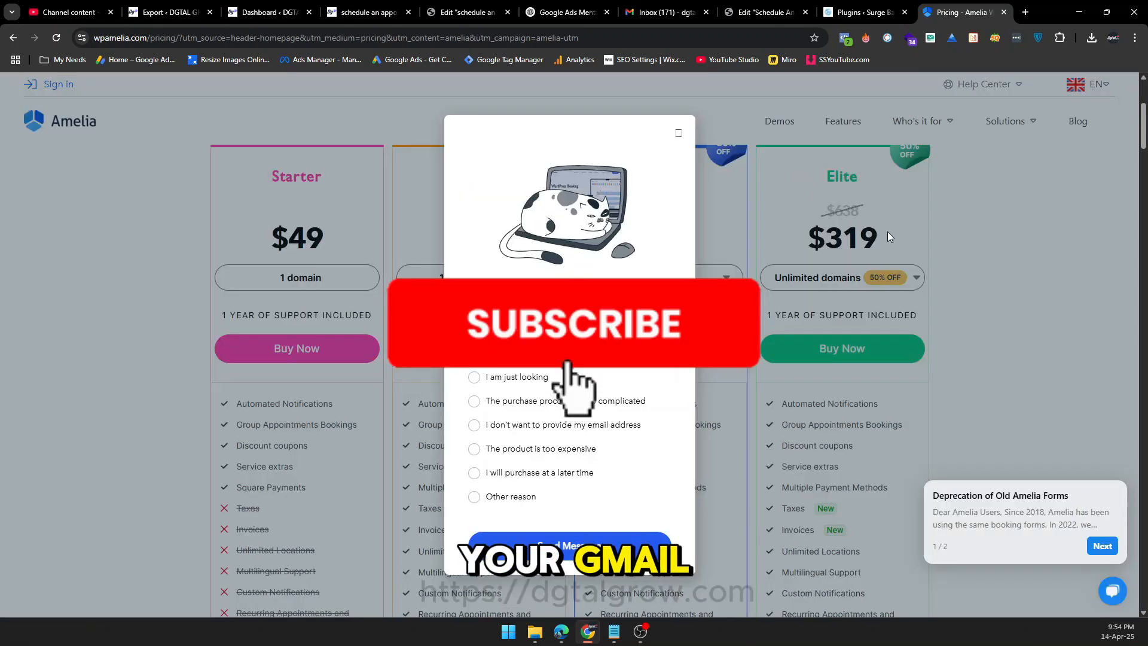
pyautogui.click(677, 132)
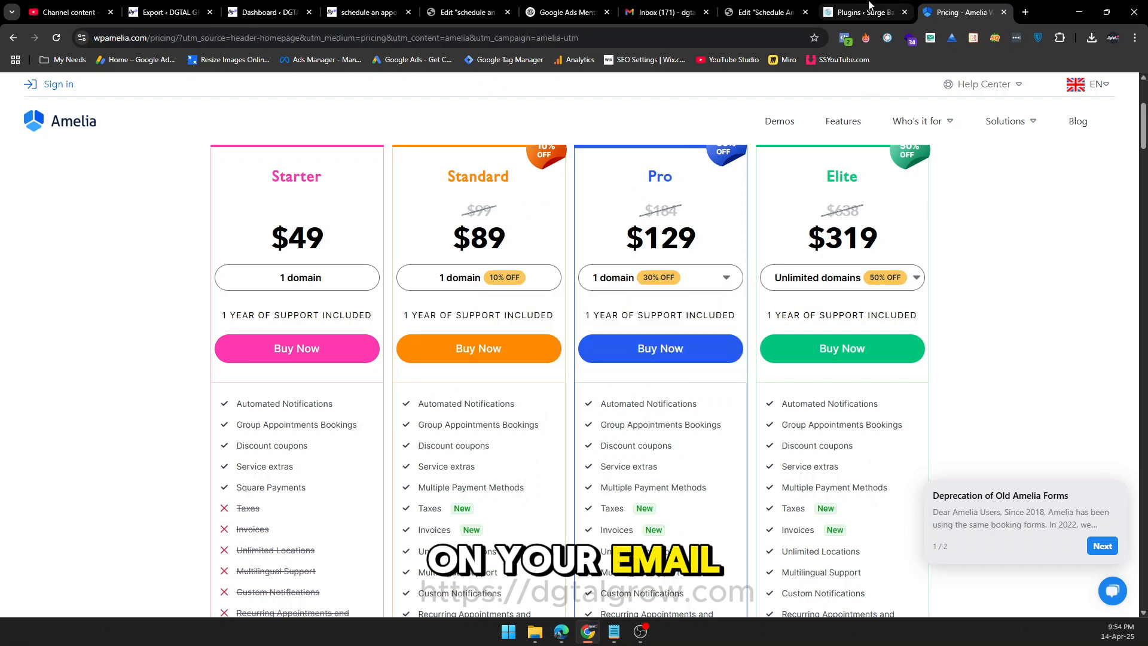
# Return to the Surge Bangladesh WordPress admin and open the .zip upload form for adding a new plugin.
pyautogui.click(827, 8)
pyautogui.click(182, 117)
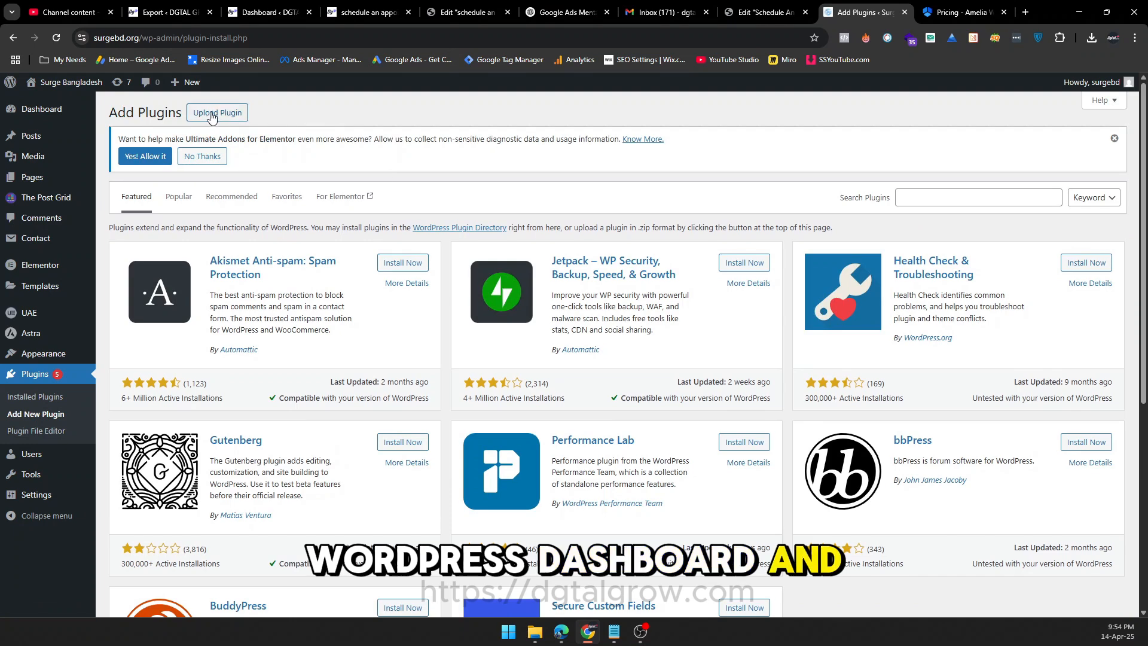
pyautogui.click(210, 115)
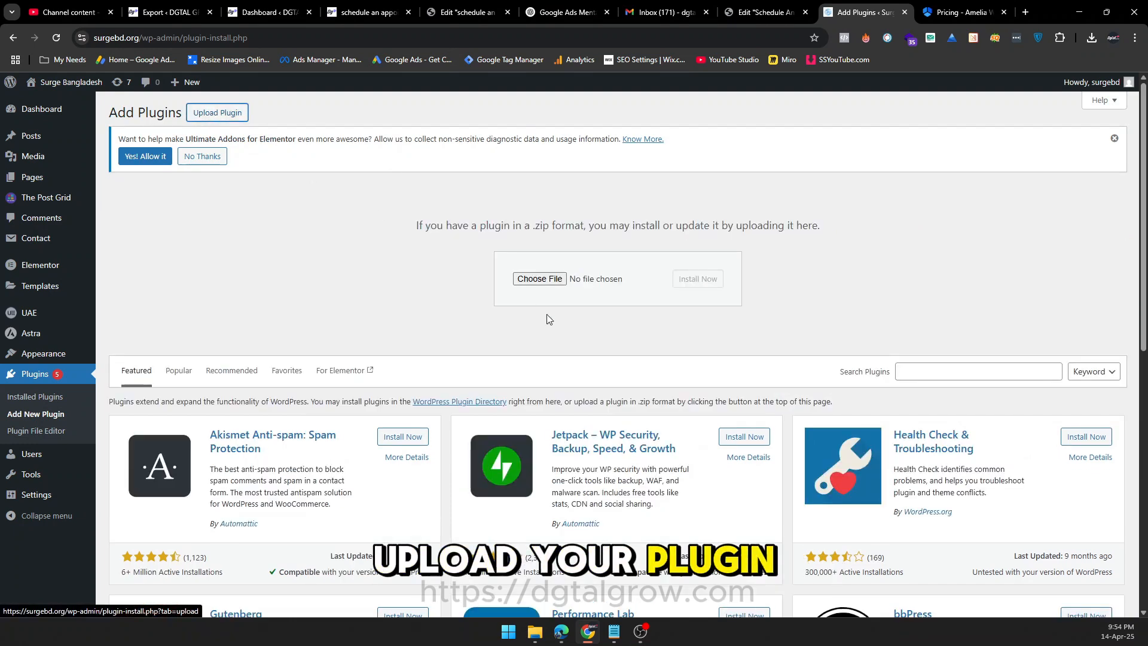
# Upload ameliabooking.8.2.zip from Downloads, then install and activate the plugin.
pyautogui.click(536, 281)
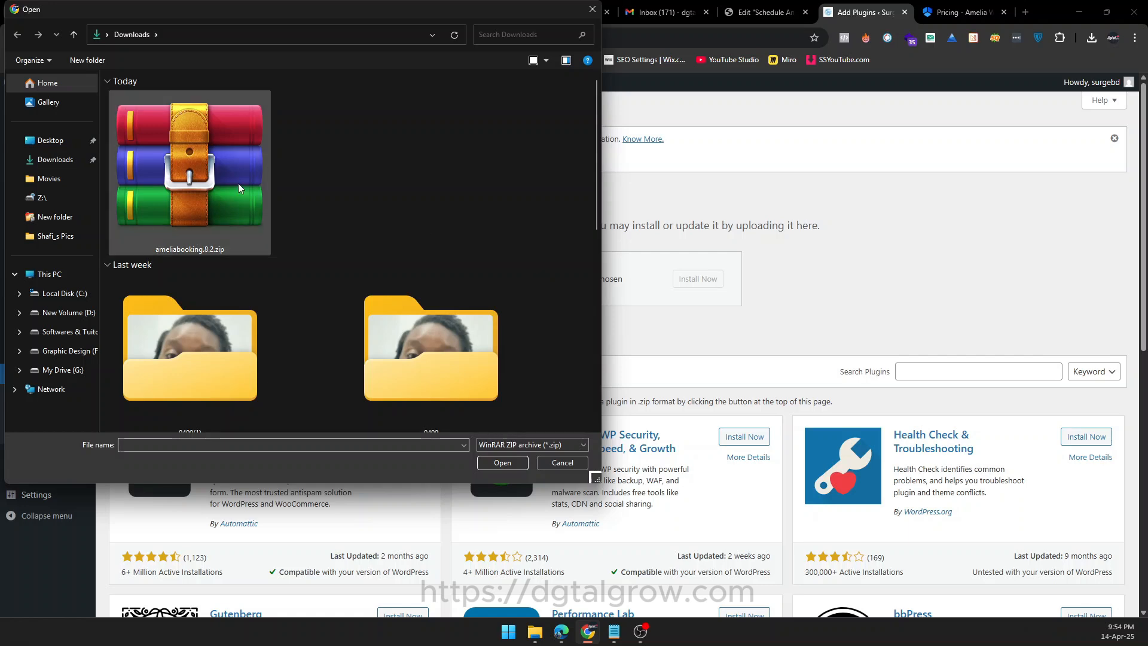
pyautogui.click(506, 466)
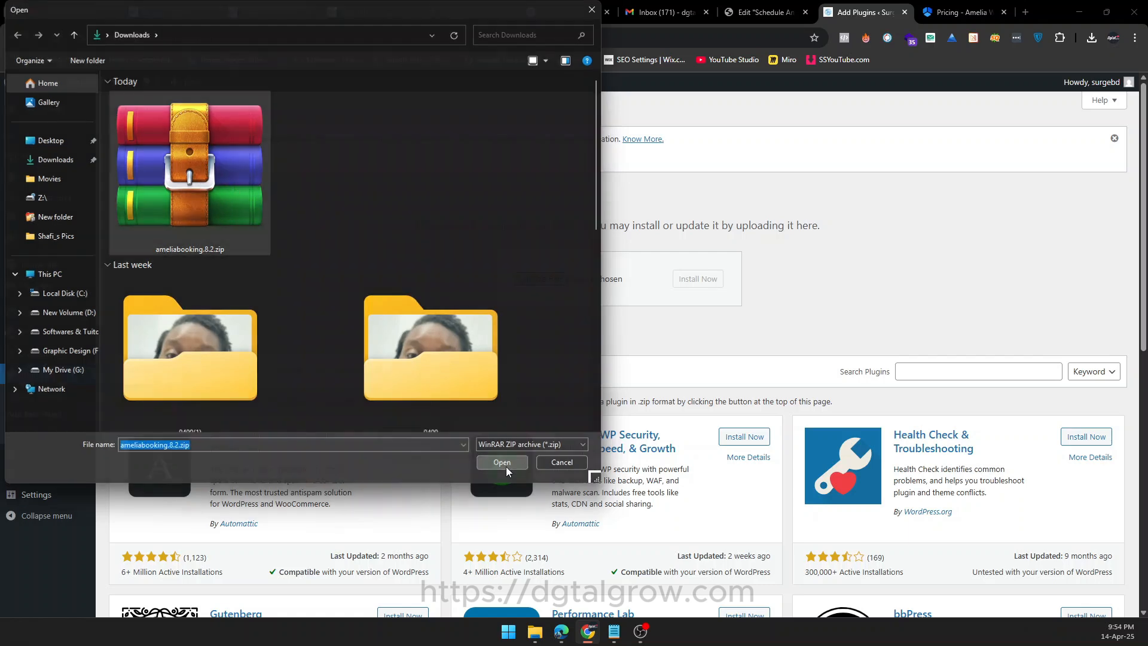
pyautogui.click(699, 279)
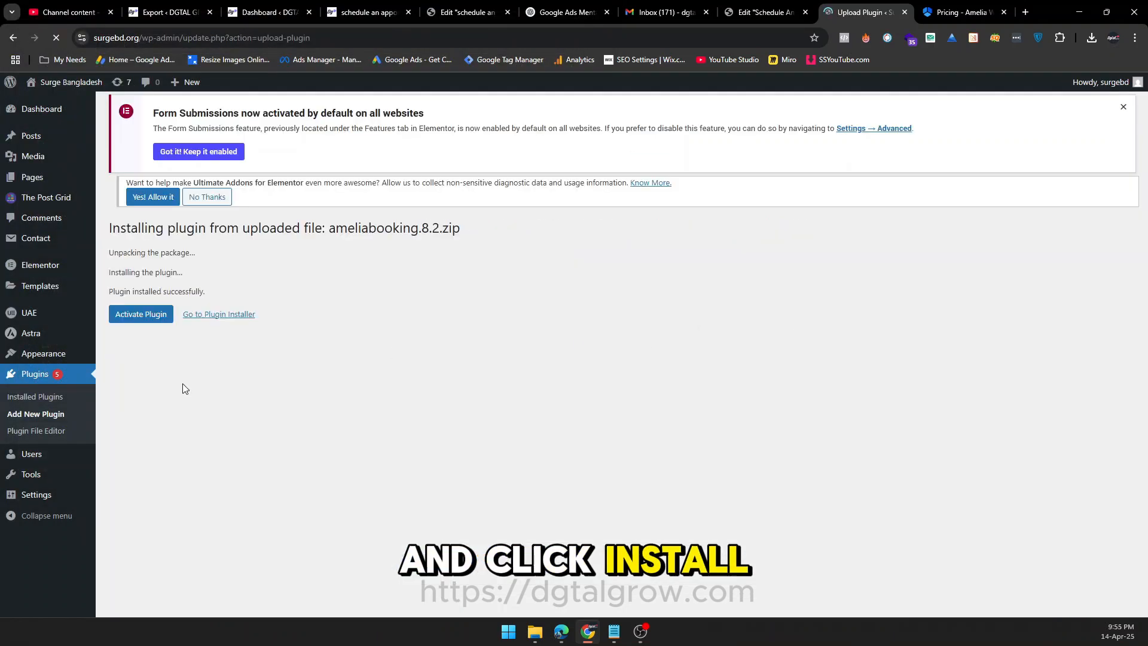
pyautogui.click(135, 317)
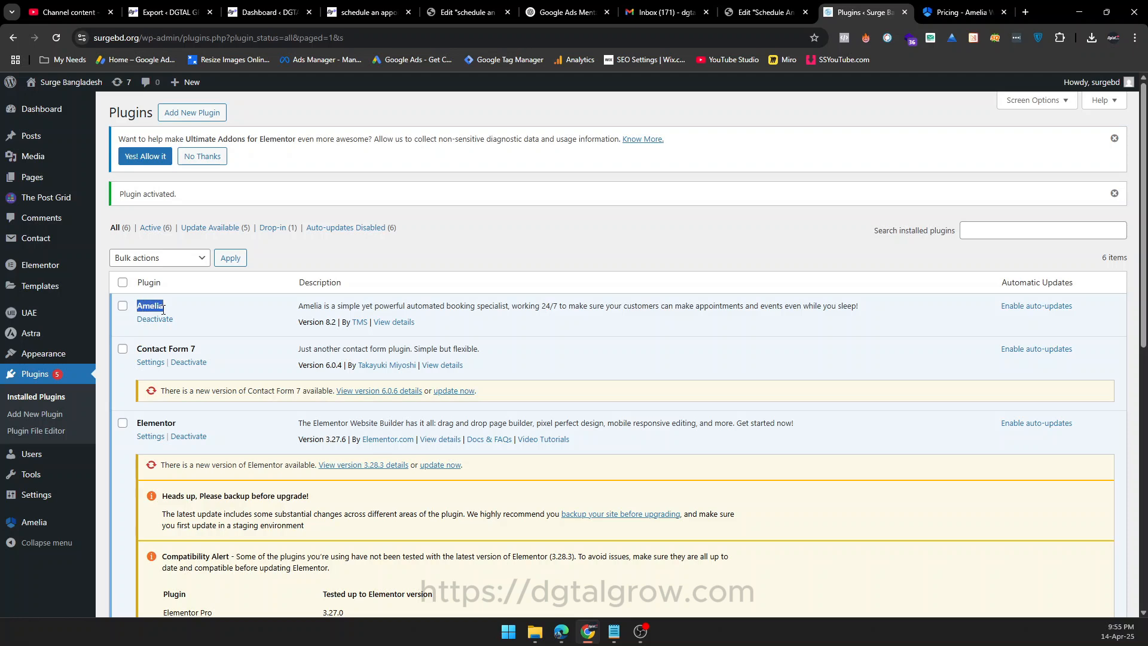
# Check Amelia's entry and read its description in the list of installed plugins.
pyautogui.click(460, 251)
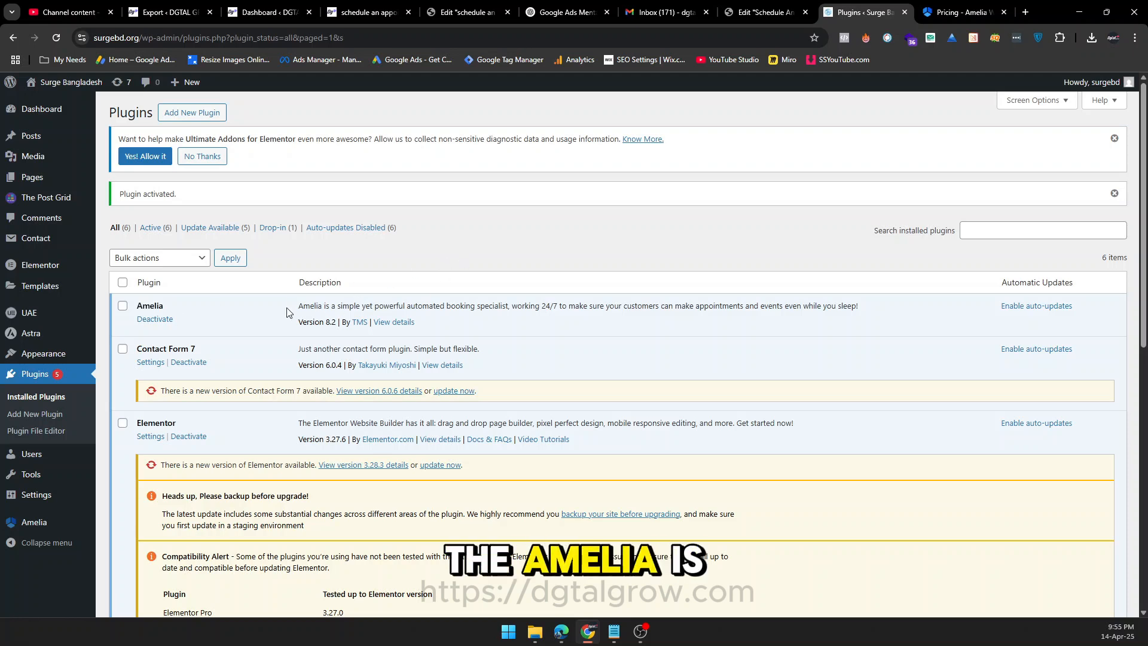
pyautogui.moveTo(287, 307); pyautogui.dragTo(492, 306)
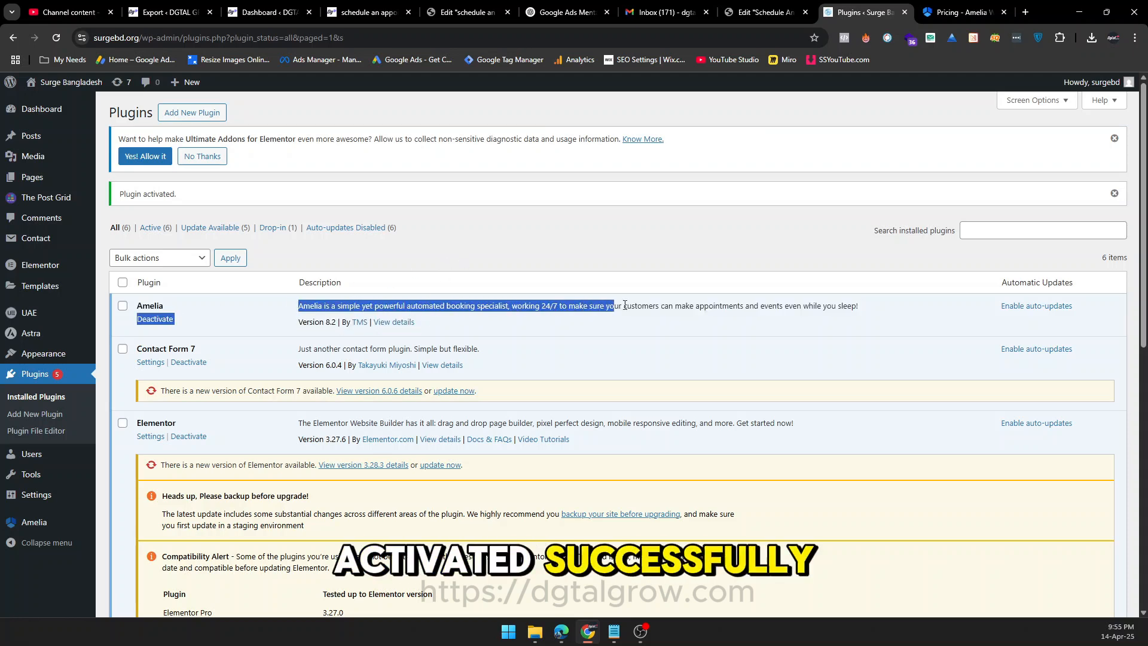
pyautogui.moveTo(625, 305); pyautogui.dragTo(876, 305)
pyautogui.click(742, 233)
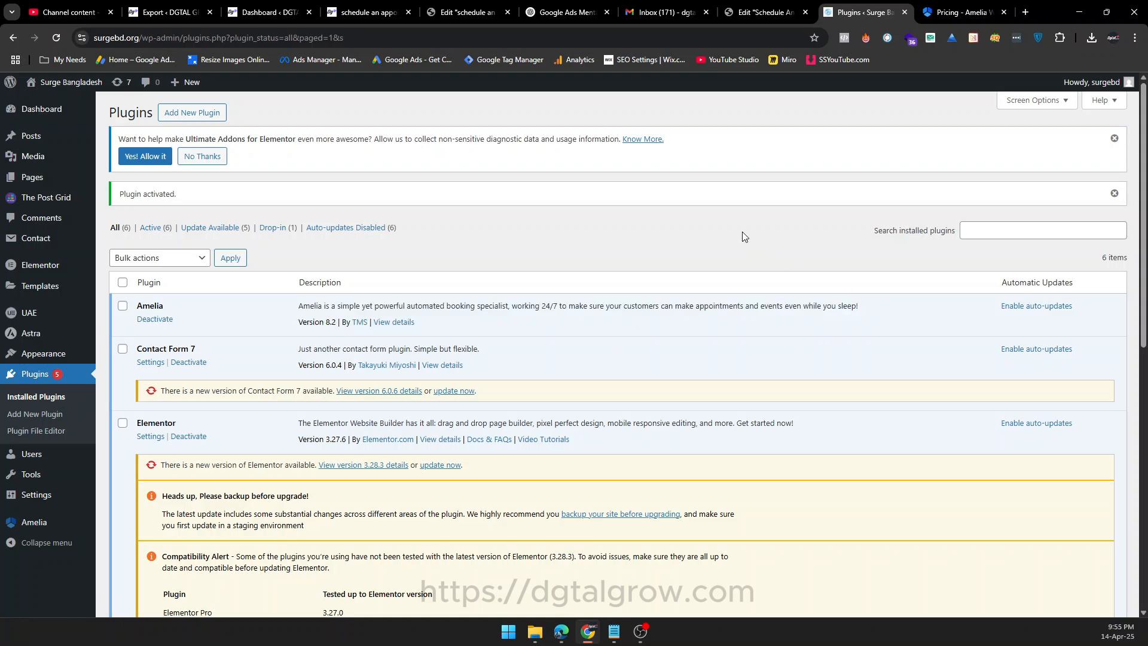
# Open the Amelia dashboard and examine its appointment, employee, conversion and customer sections.
pyautogui.moveTo(33, 522)
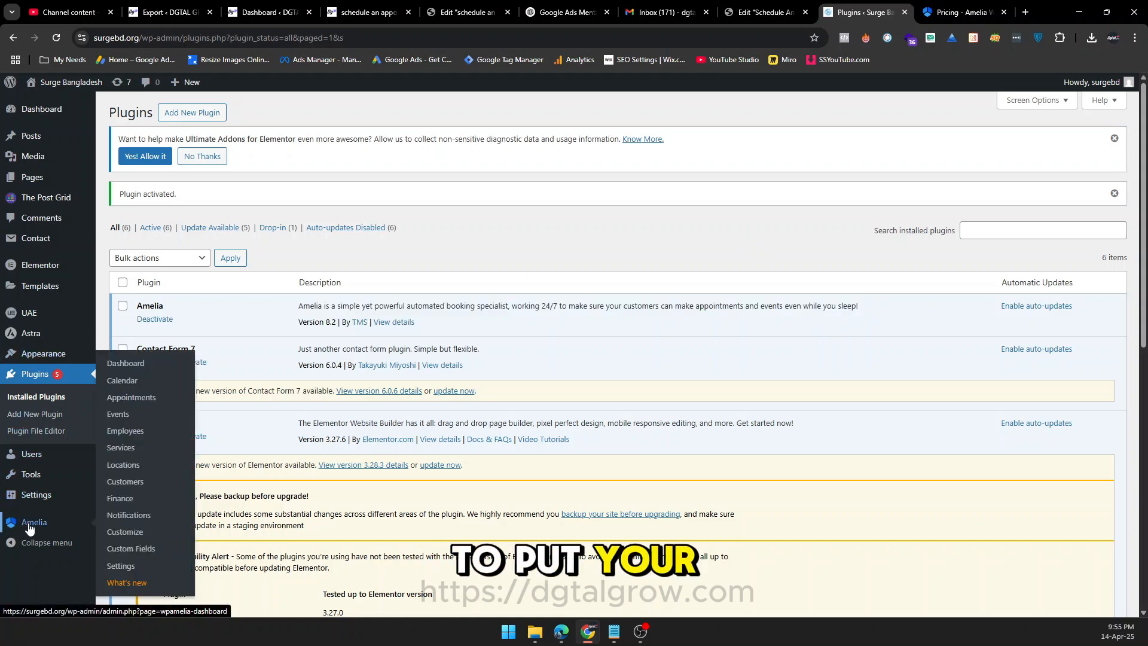
pyautogui.click(144, 369)
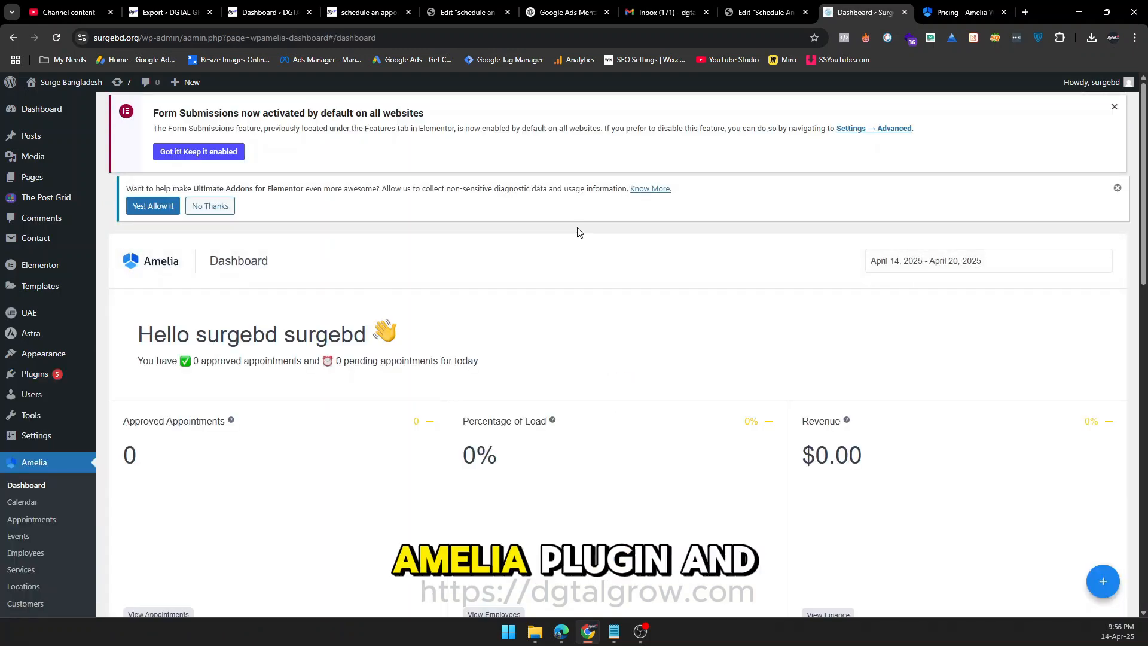
pyautogui.scroll(-5, 578, 232)
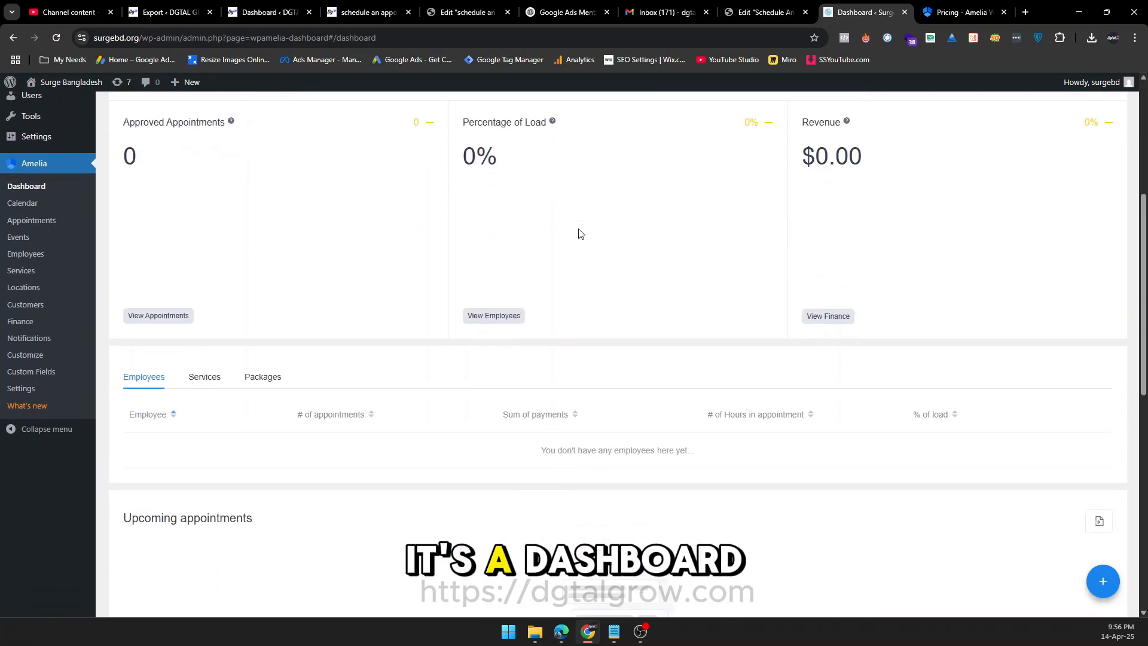
pyautogui.scroll(-9, 578, 233)
pyautogui.scroll(-1, 583, 239)
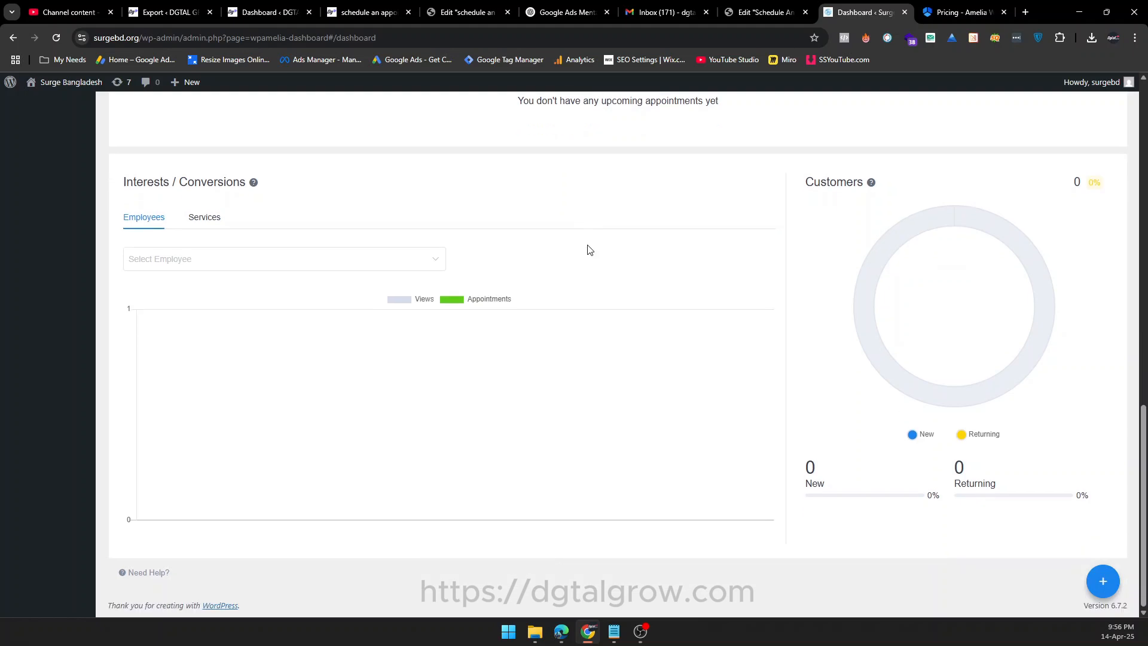
pyautogui.scroll(15, 368, 406)
pyautogui.scroll(-2, 368, 407)
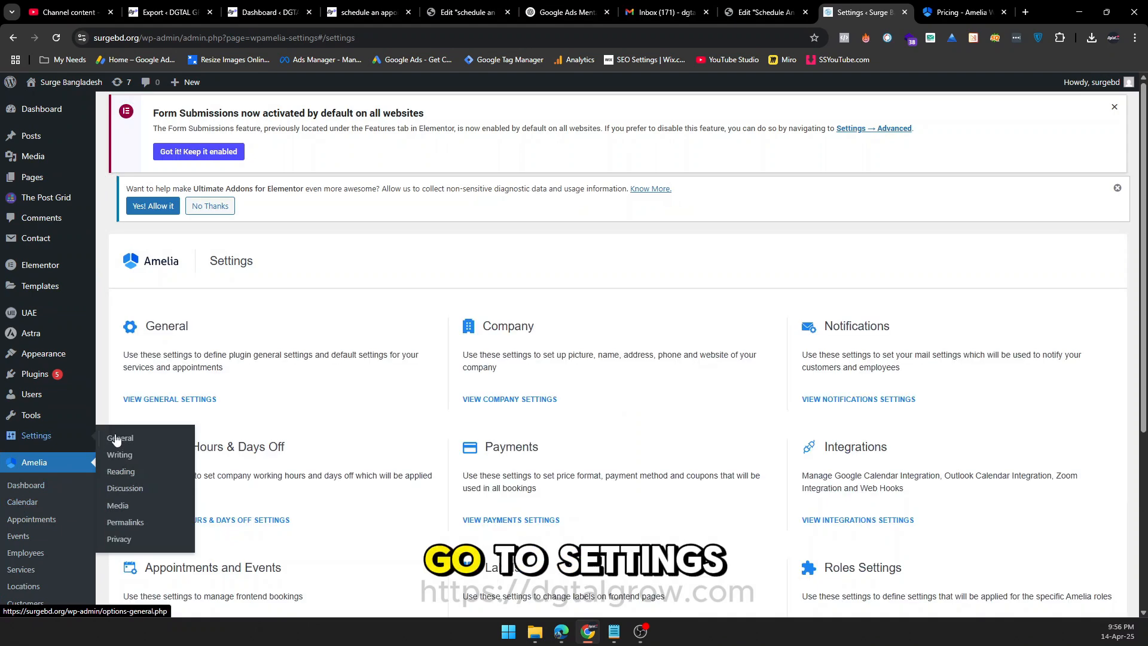
# Review the options in Amelia's general settings and close them without saving.
pyautogui.click(174, 402)
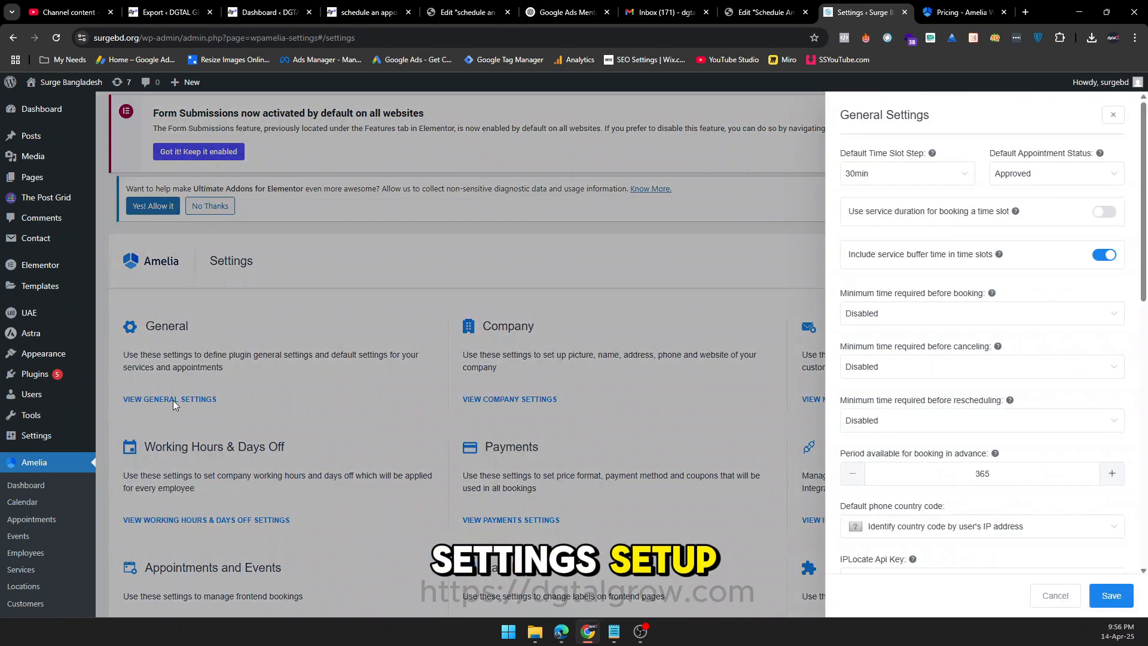
pyautogui.scroll(-6, 1051, 200)
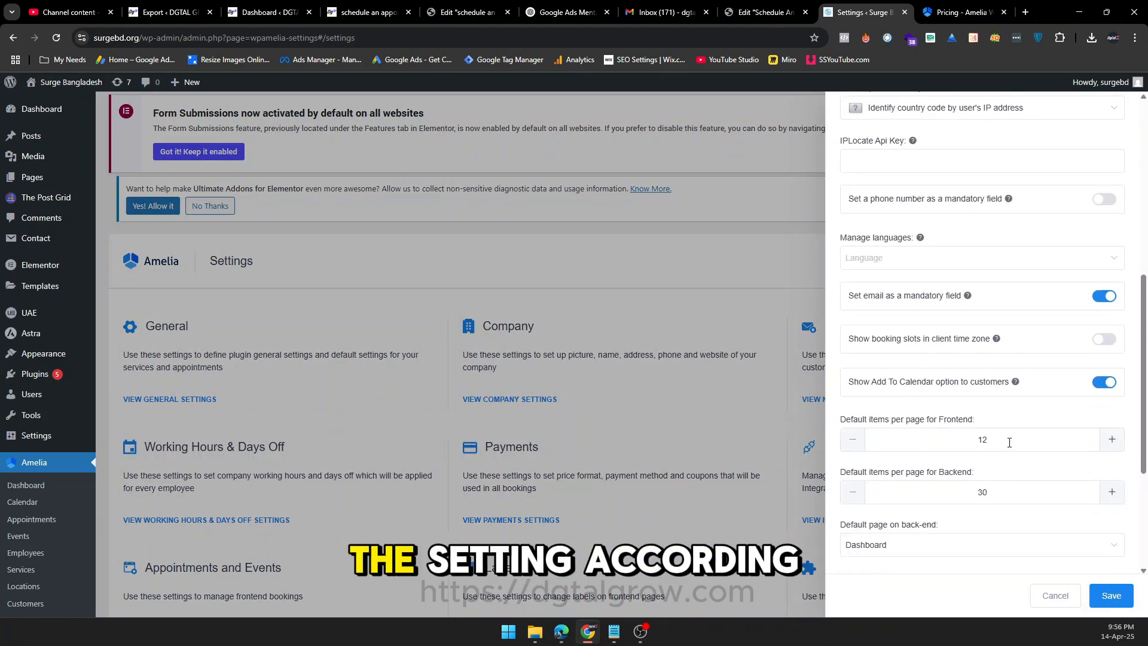
pyautogui.scroll(-4, 1004, 467)
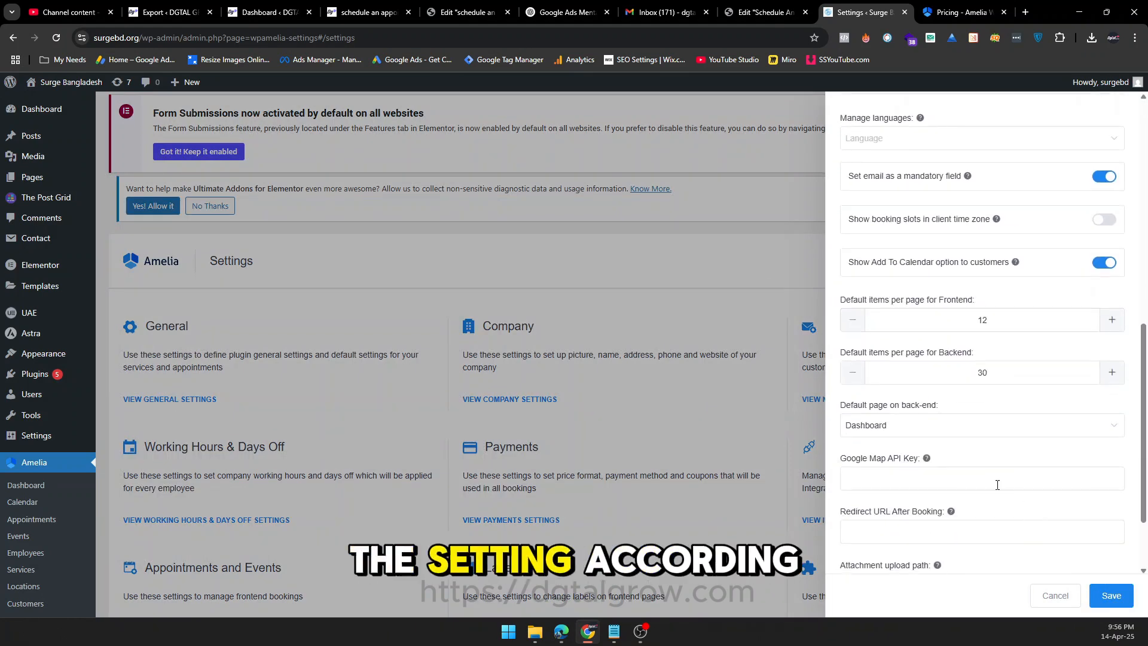
pyautogui.click(1059, 595)
# Open Amelia's company settings and set the company picture to the round blue wave logo from the media library.
pyautogui.click(517, 400)
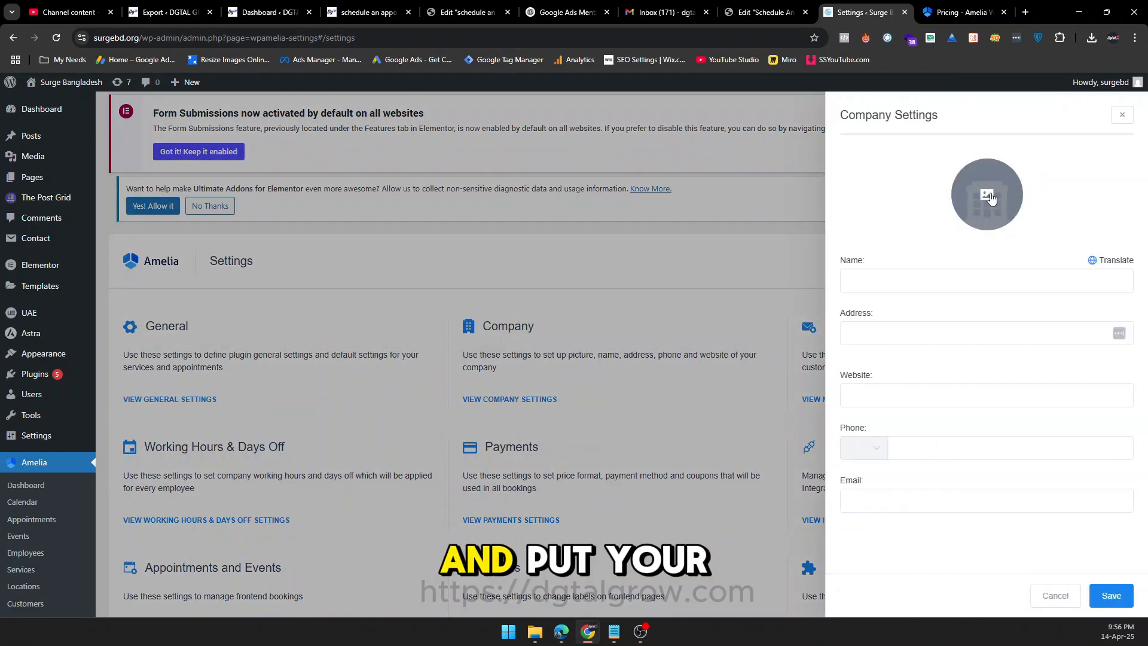
pyautogui.click(989, 198)
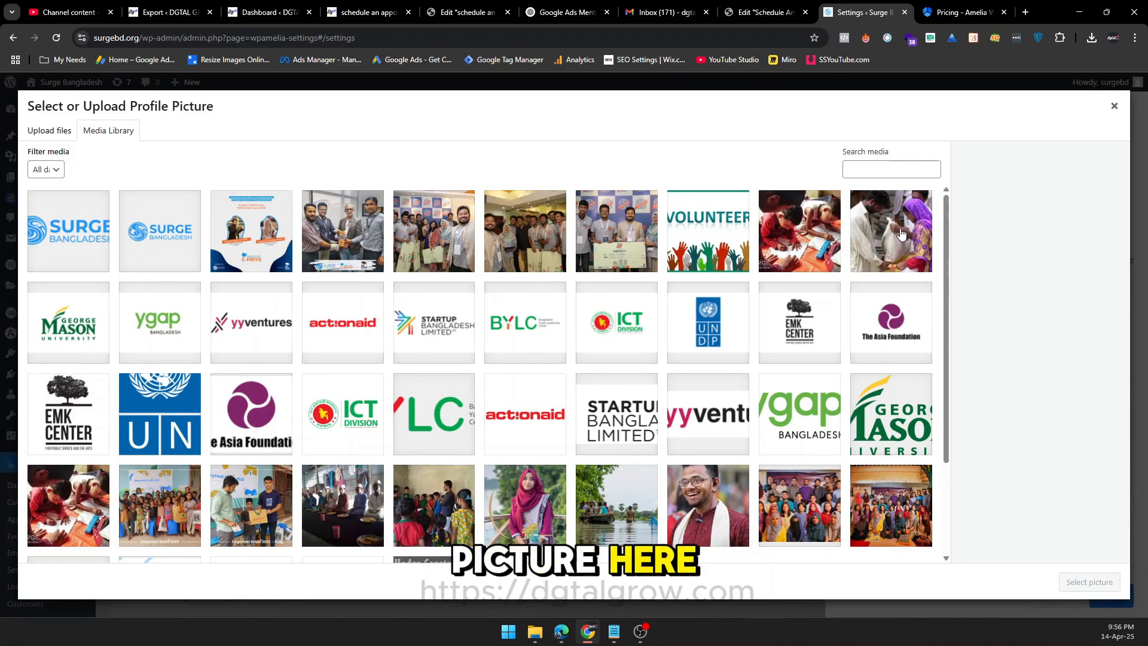
pyautogui.scroll(-2, 547, 378)
pyautogui.click(359, 454)
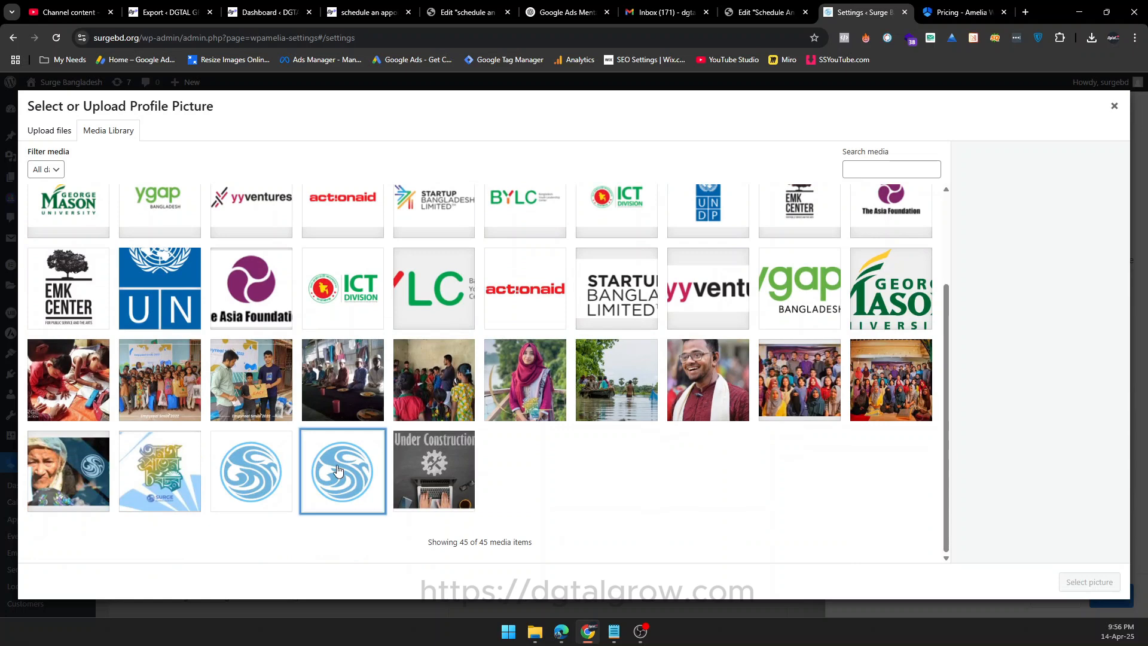
pyautogui.click(1089, 581)
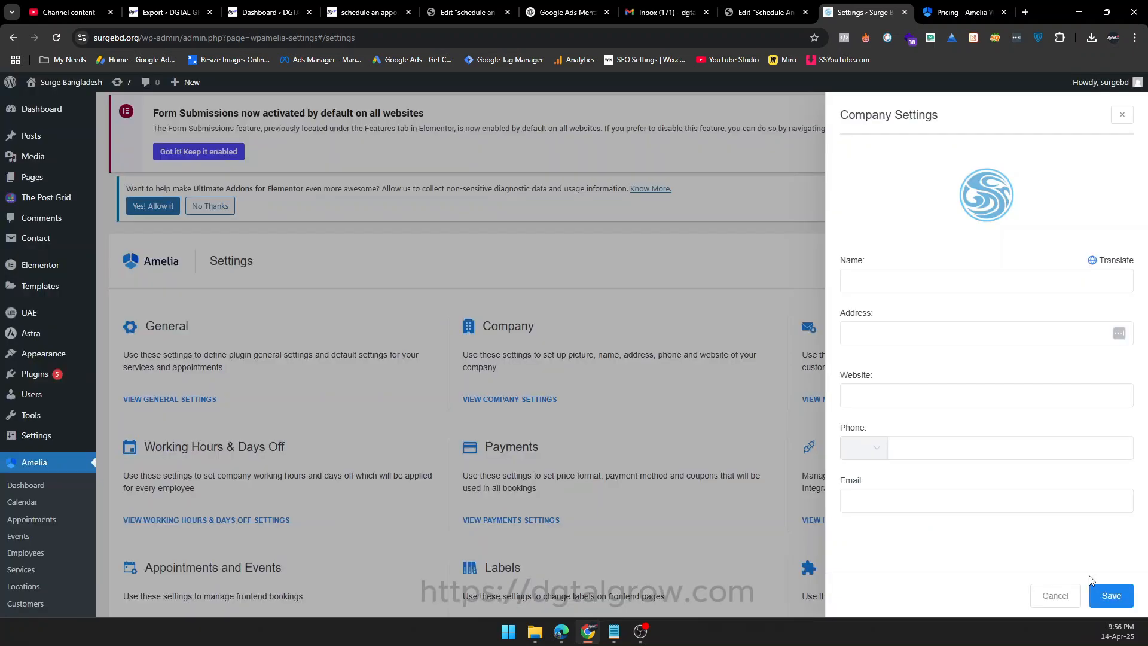
pyautogui.click(860, 281)
pyautogui.write('Surge Banglades')
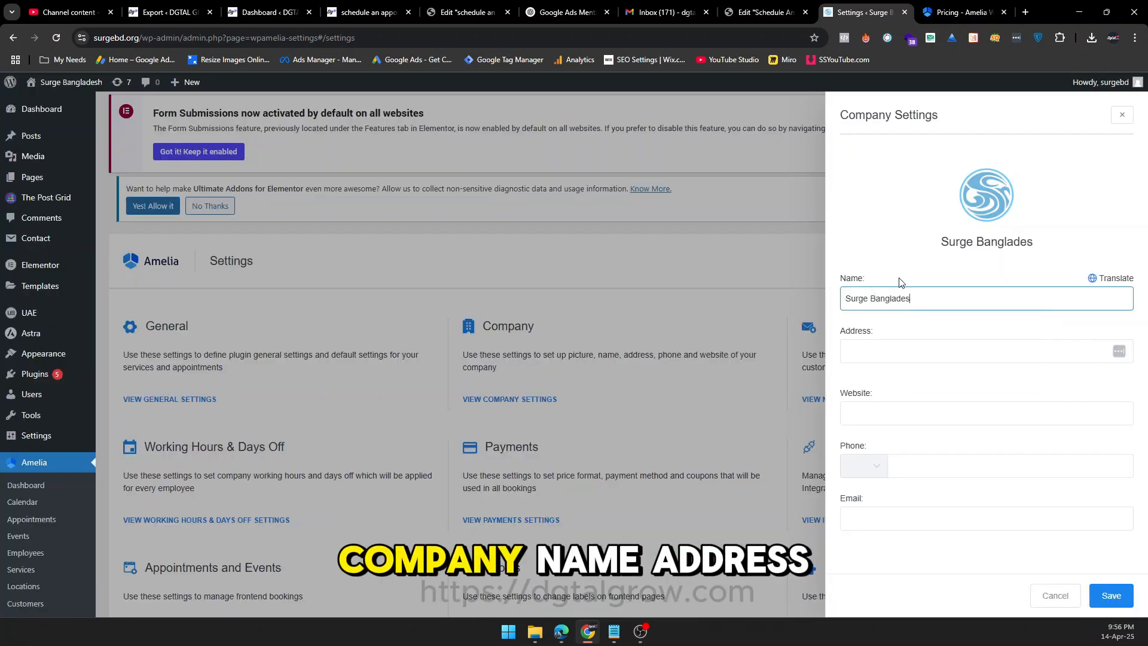
pyautogui.write('h')
pyautogui.click(917, 356)
pyautogui.write('Chittagong')
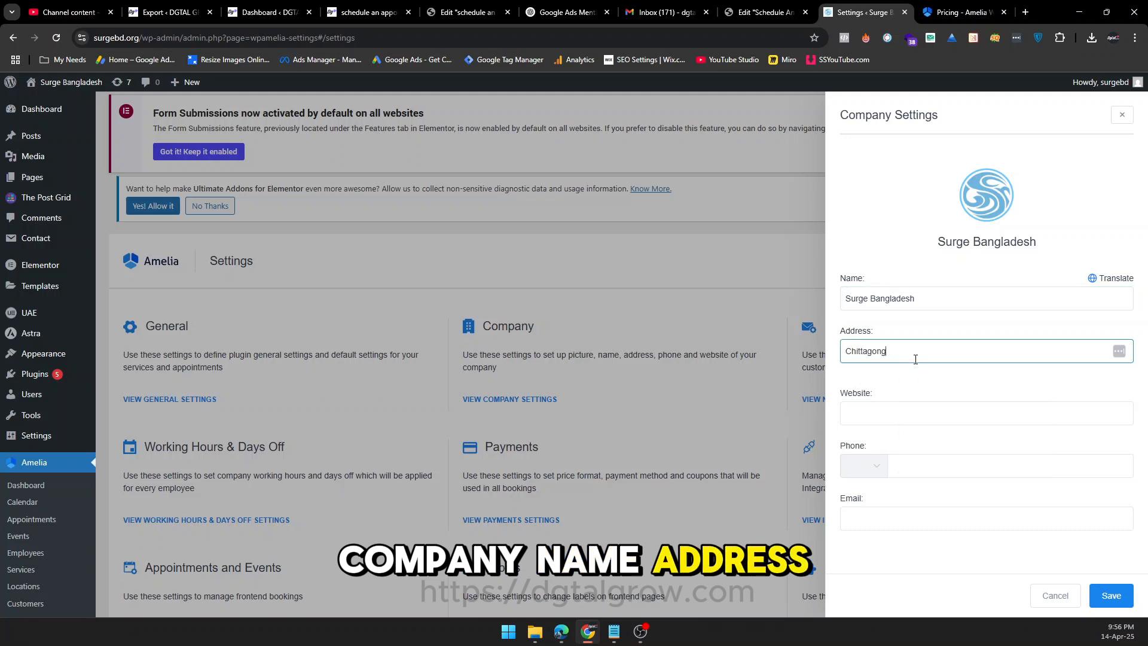
pyautogui.click(909, 416)
pyautogui.write('https://surge')
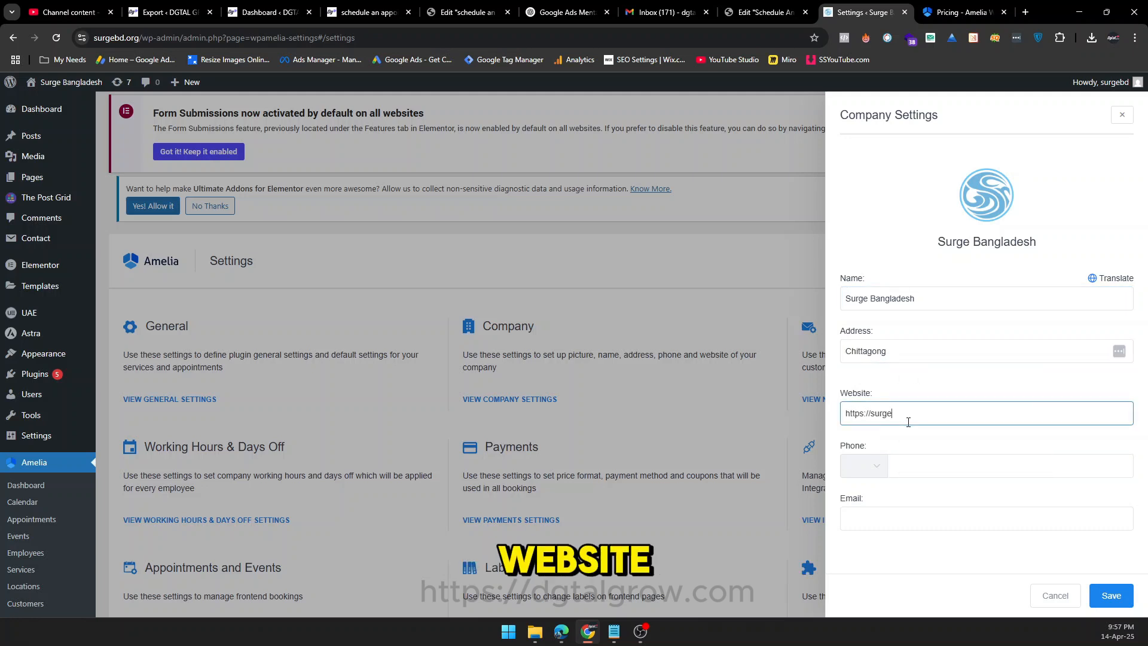
pyautogui.write('bd.org')
# Enter the company's phone number and choose Bangladesh as the phone country.
pyautogui.click(894, 464)
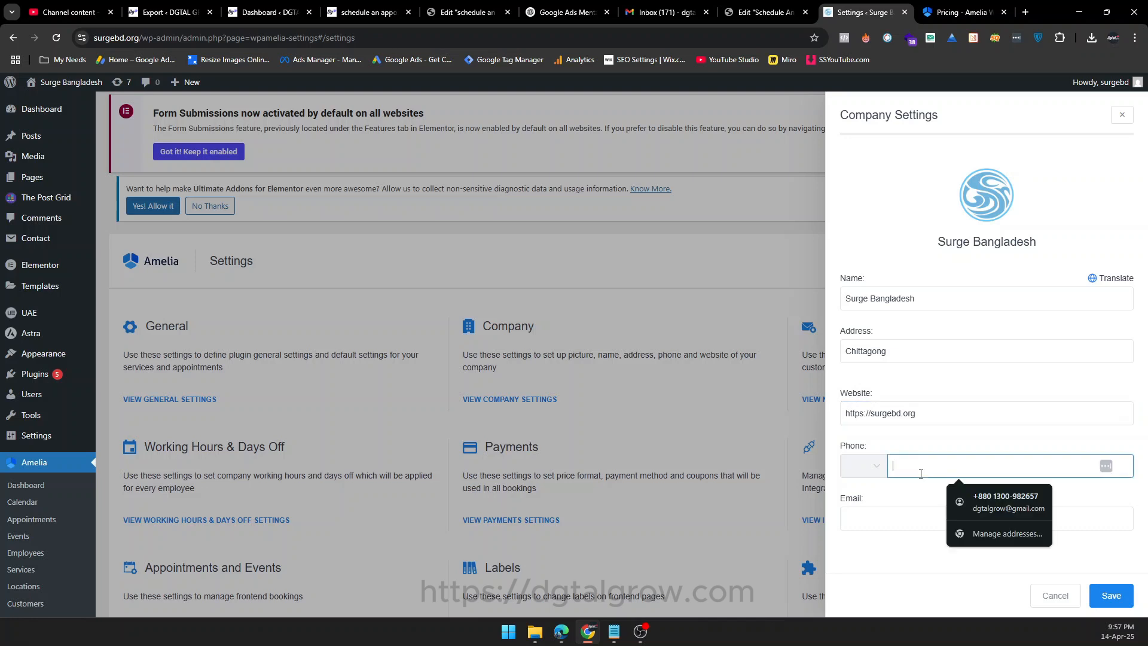
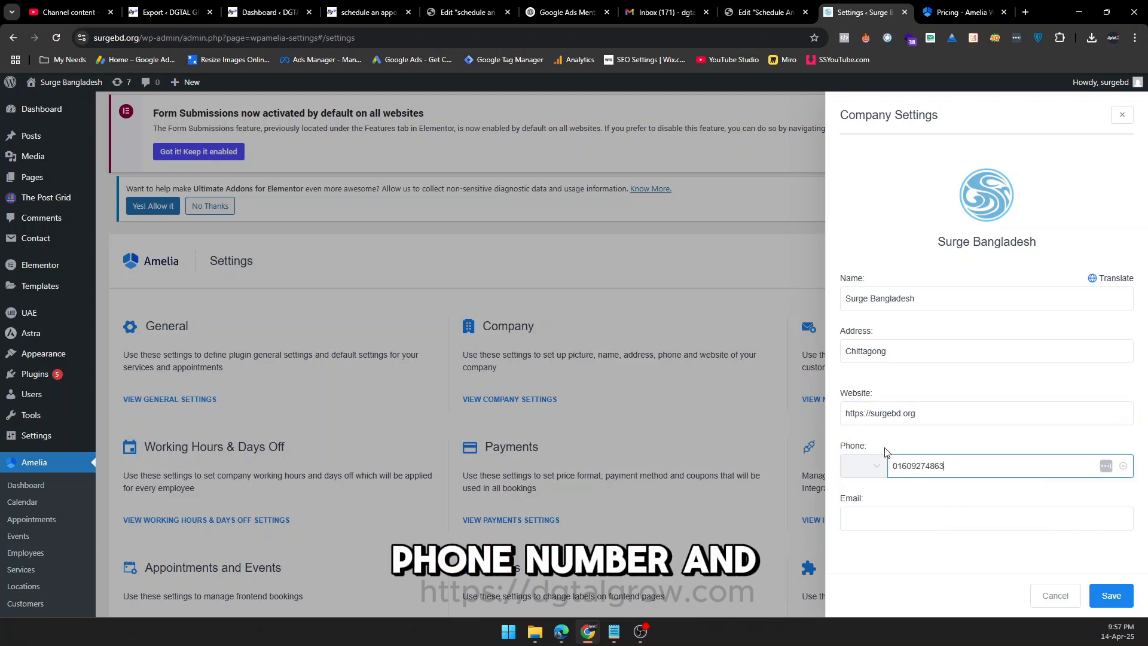
pyautogui.click(869, 466)
pyautogui.scroll(-4, 920, 393)
pyautogui.click(985, 384)
# Fill in the company's contact email and save the company settings.
pyautogui.click(926, 519)
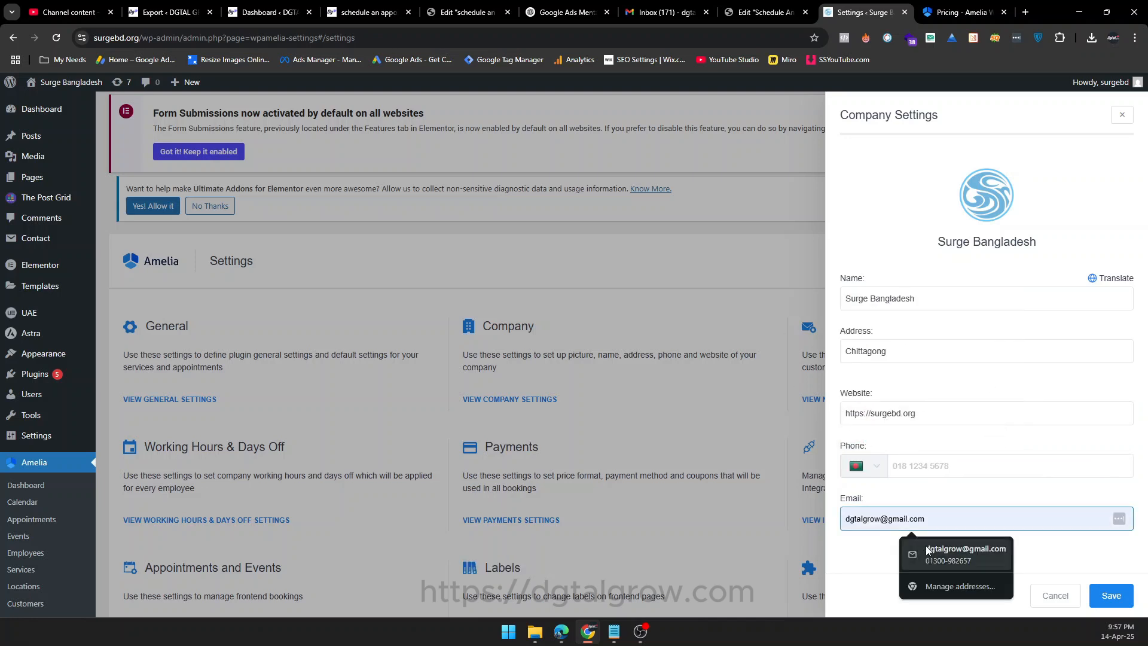
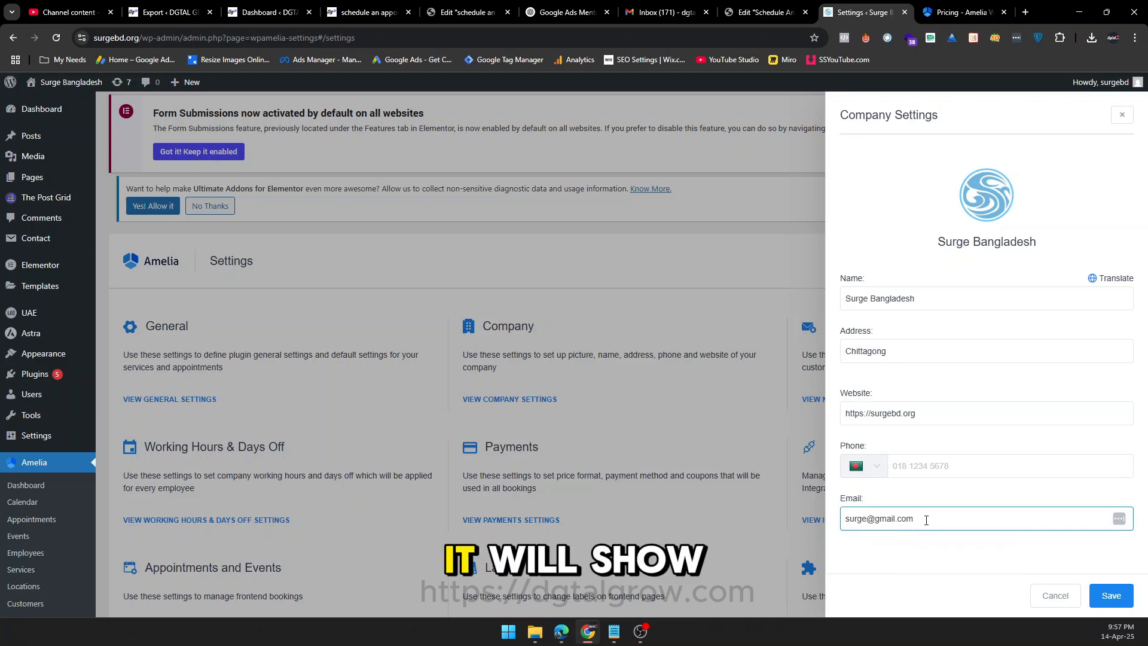
pyautogui.click(1113, 595)
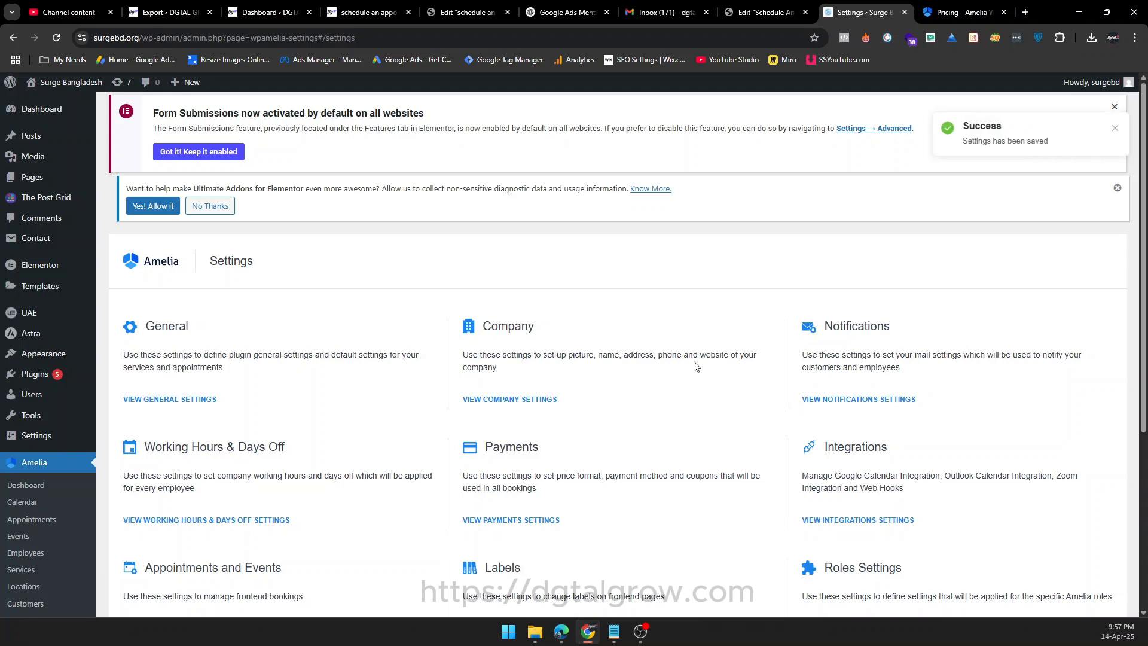
# In Amelia's notification settings, set the sender name to SurgeBD, fill in the sender and reply-to emails, and save.
pyautogui.scroll(-1, 611, 324)
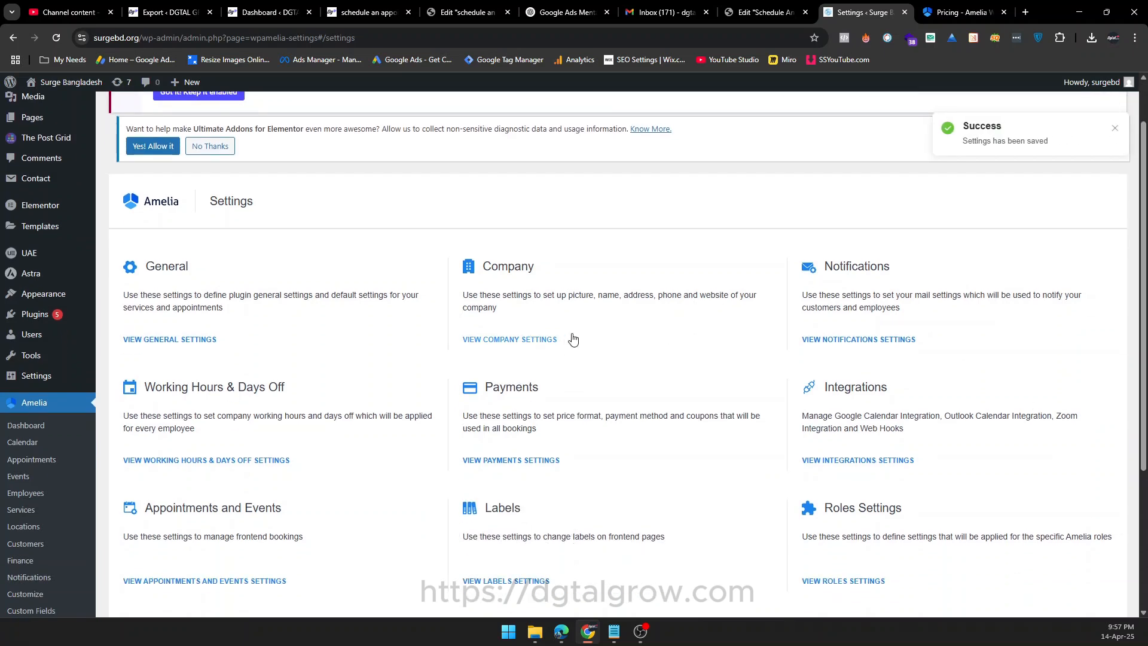
pyautogui.click(840, 339)
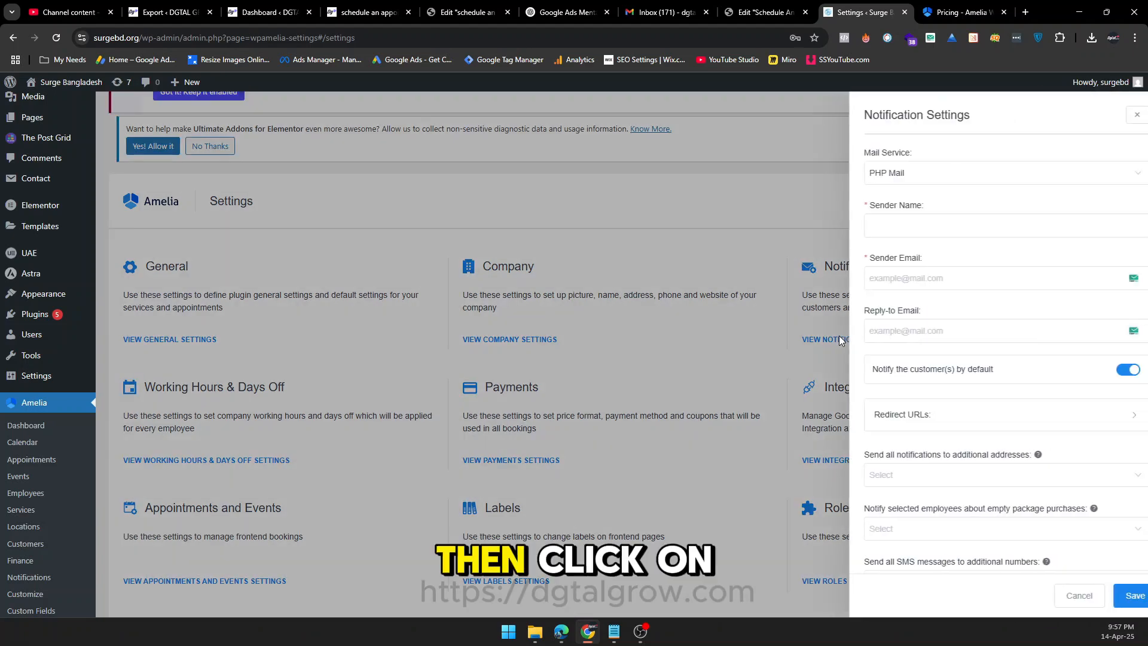
pyautogui.click(894, 227)
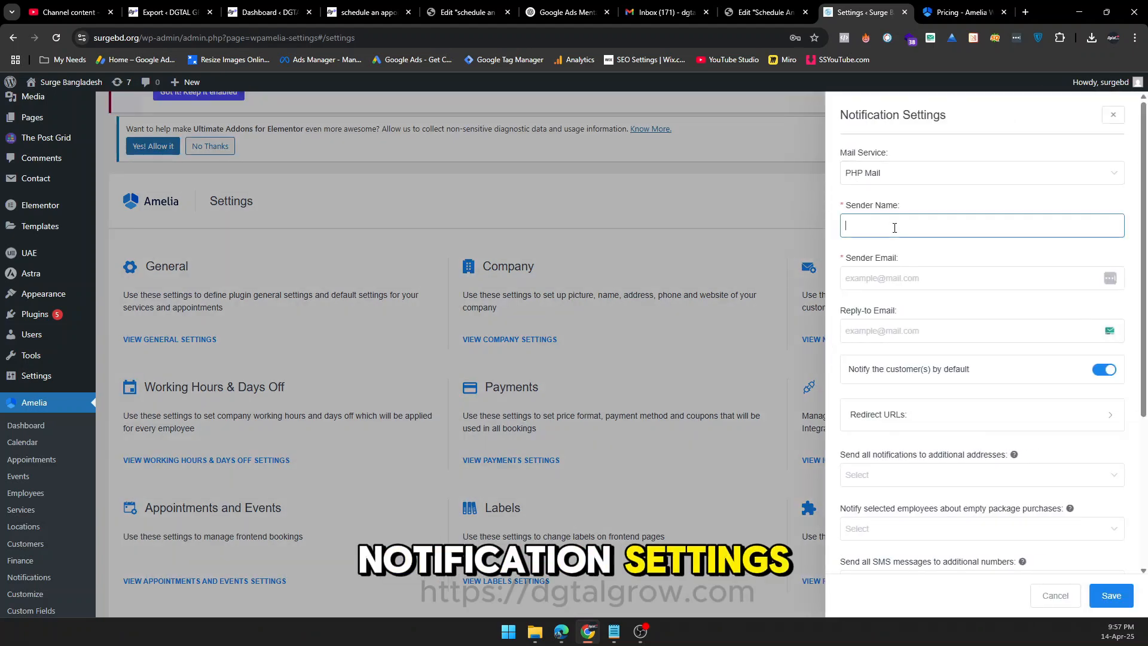
pyautogui.write('SurgeBD')
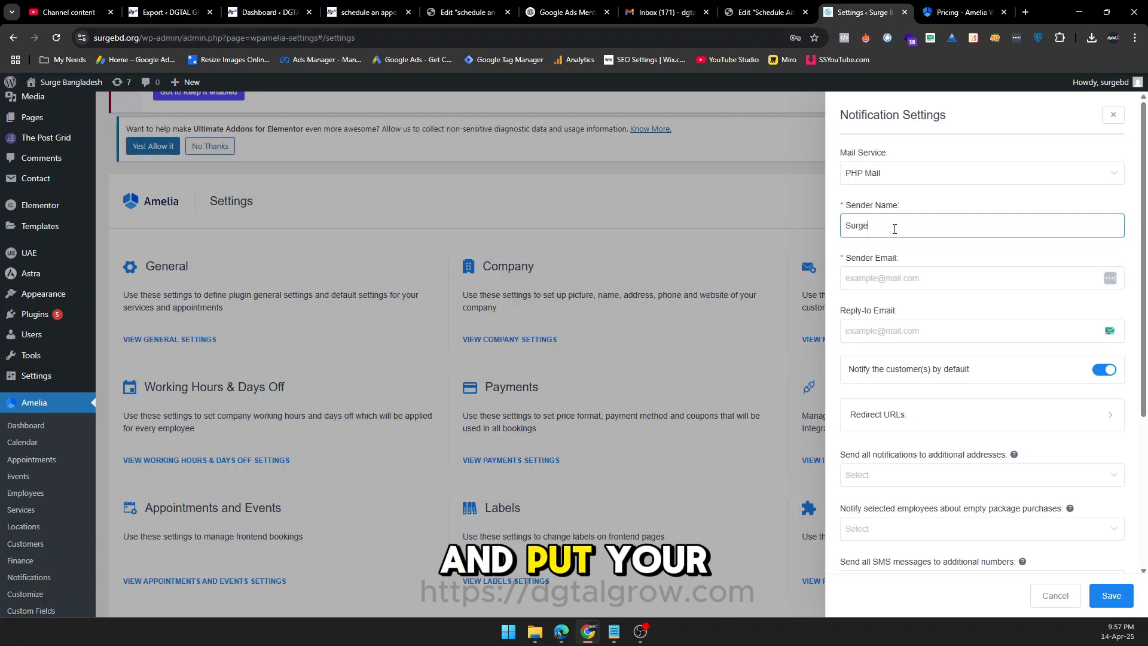
pyautogui.click(902, 285)
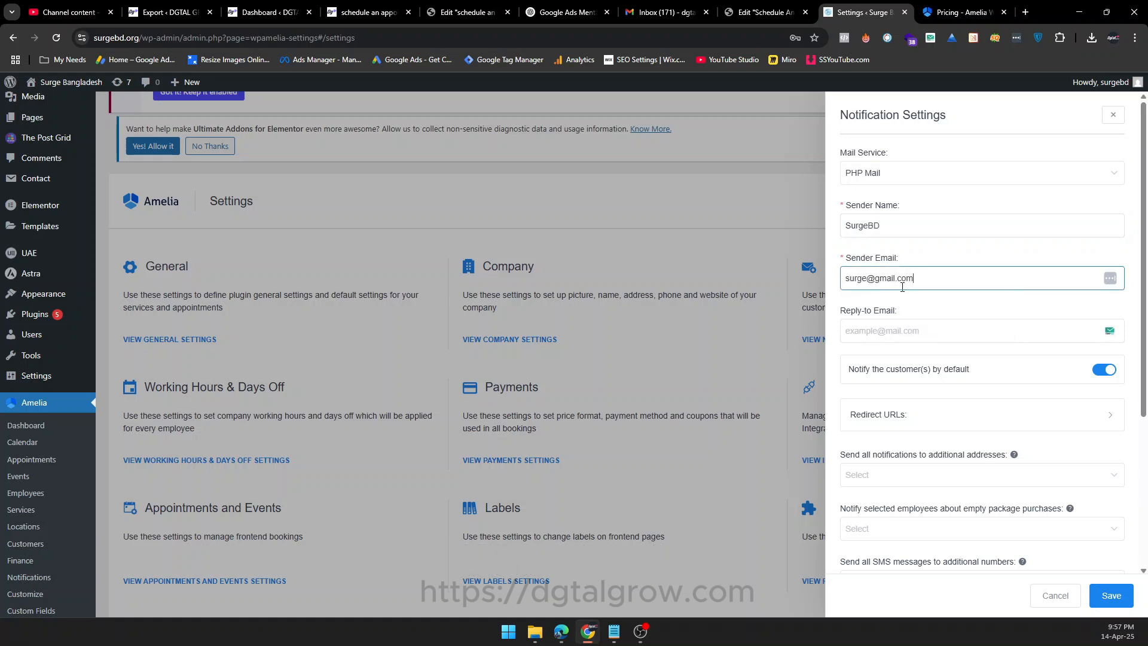
pyautogui.click(900, 331)
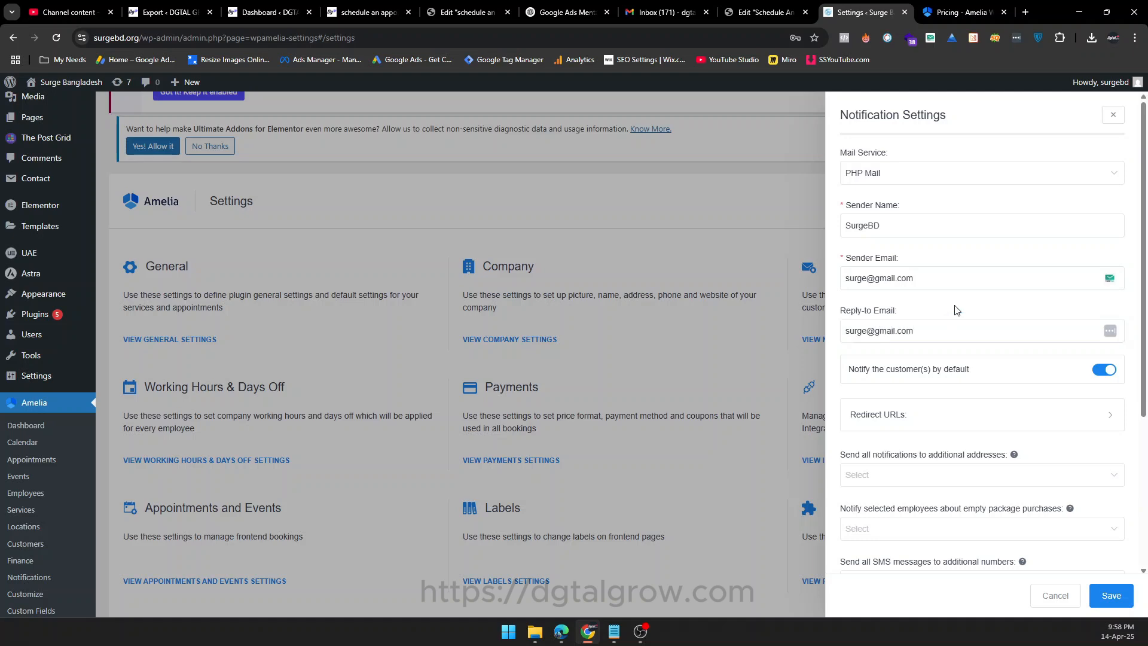
pyautogui.scroll(-4, 956, 309)
pyautogui.click(1120, 595)
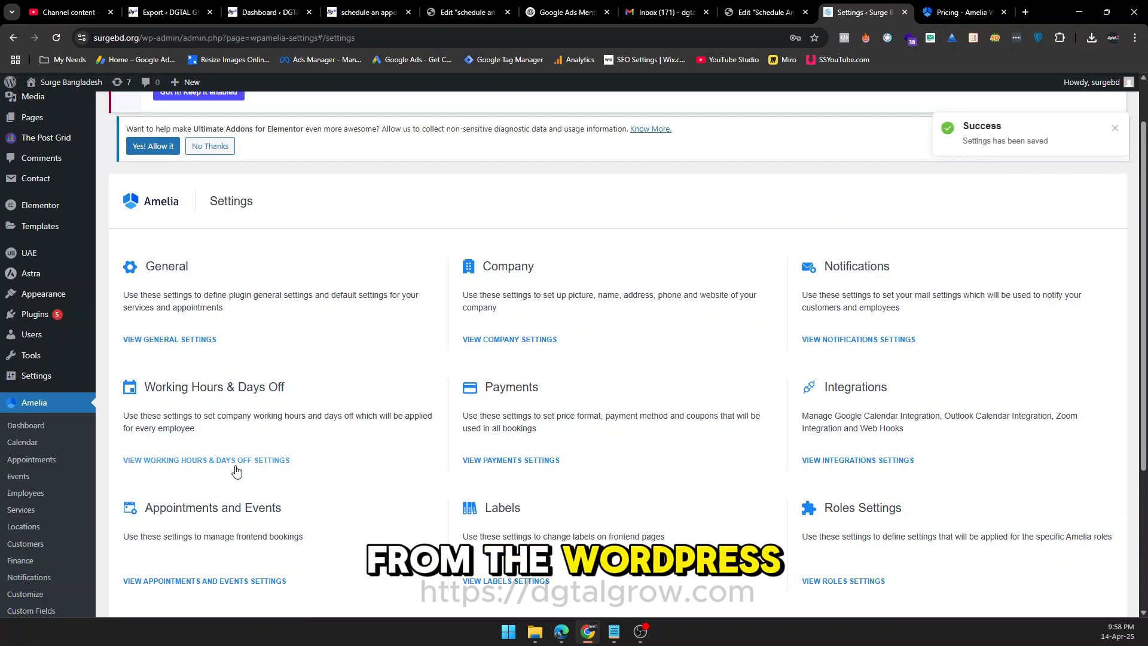
# Examine Monday's work hours and the day-off form in the Working Hours & Days Off settings, leaving without saving.
pyautogui.click(206, 461)
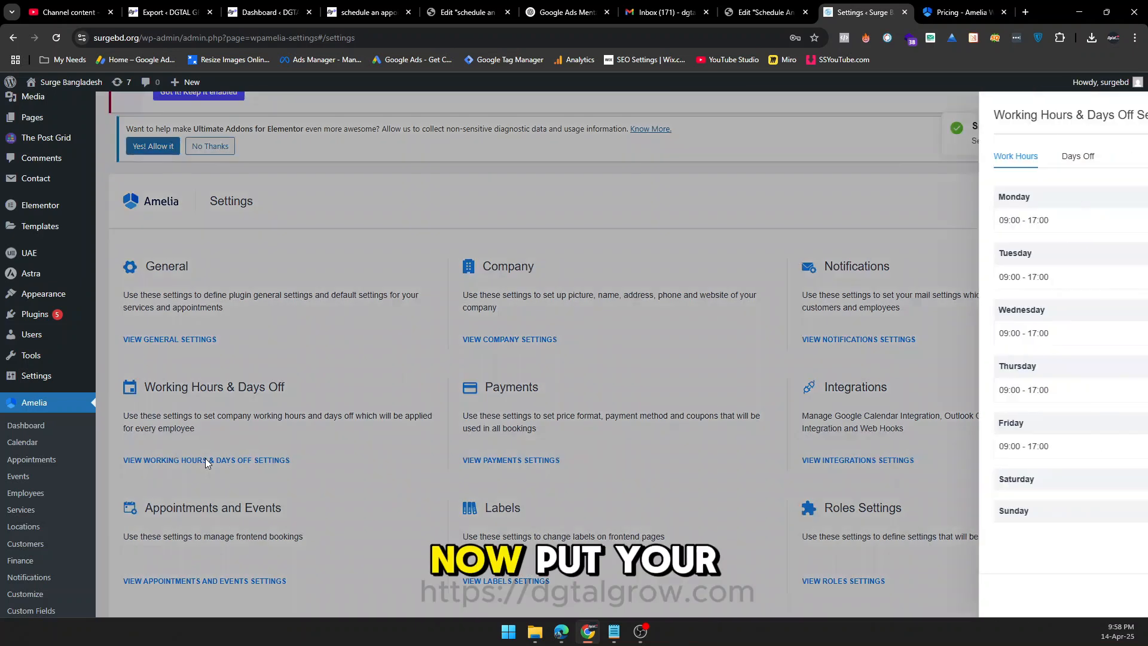
pyautogui.click(1103, 220)
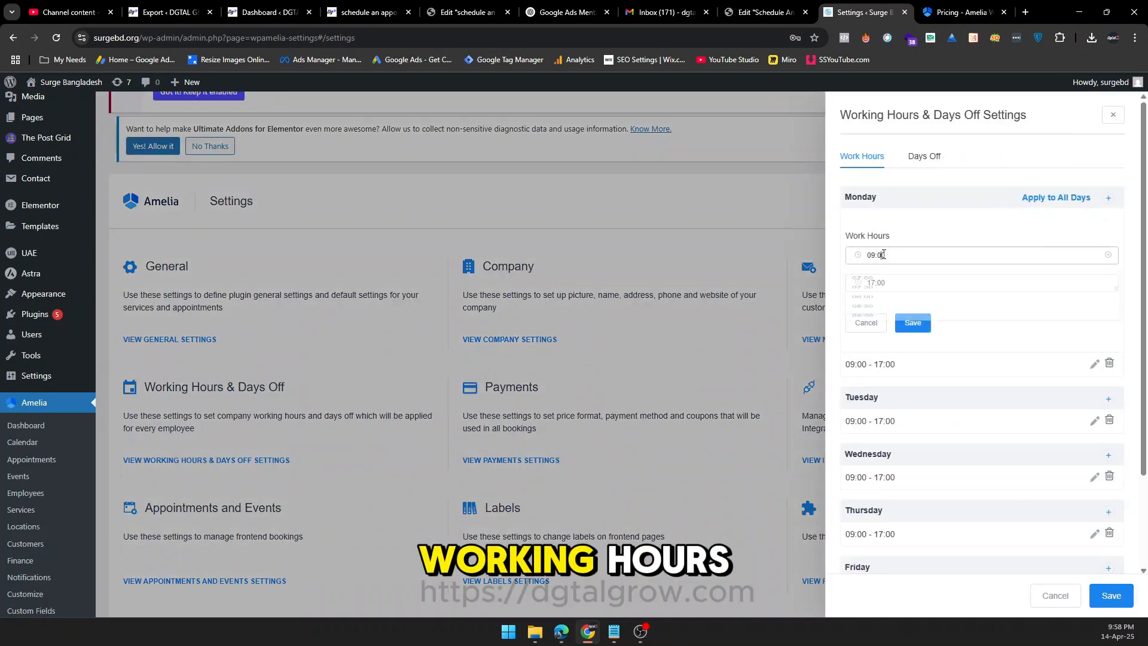
pyautogui.click(910, 325)
pyautogui.click(924, 156)
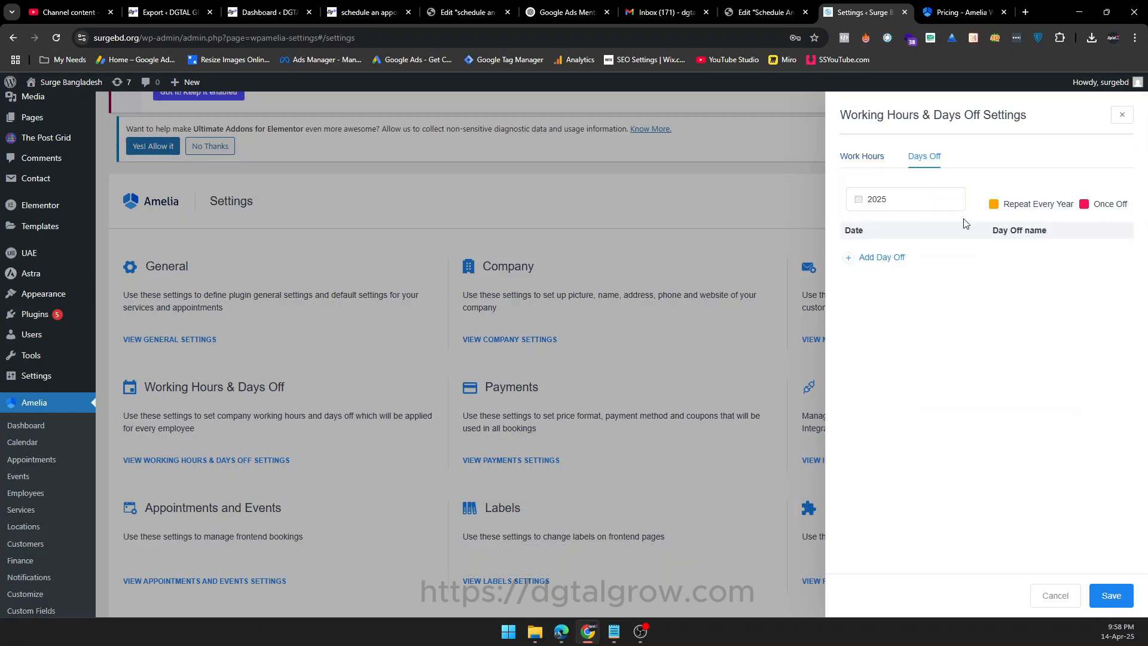
pyautogui.click(879, 257)
pyautogui.click(893, 307)
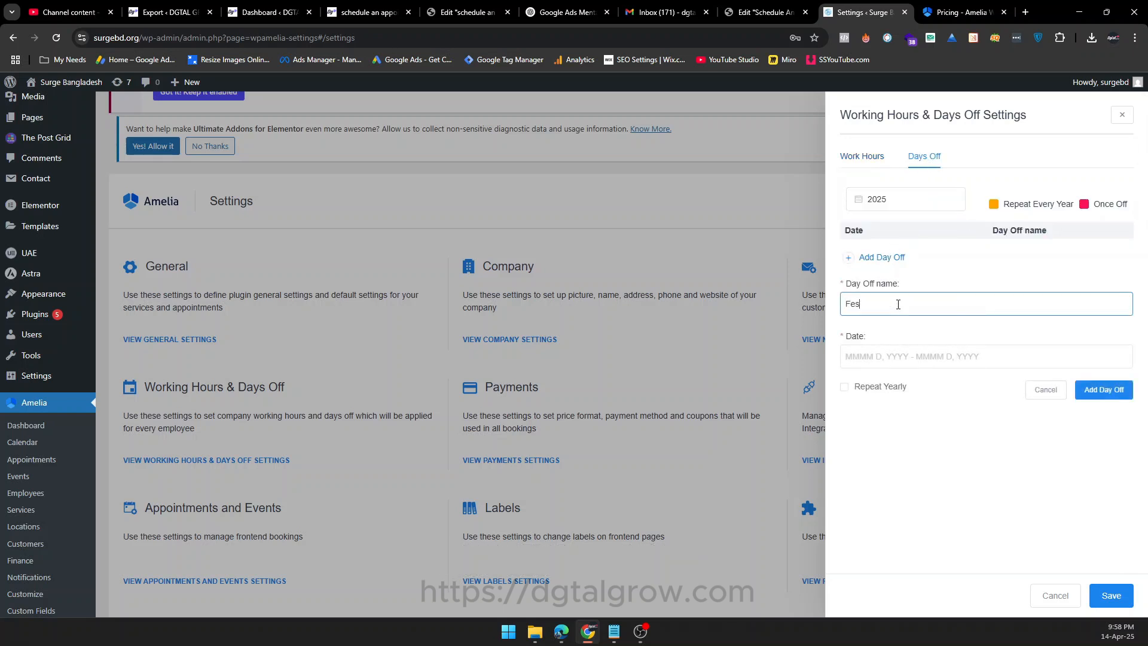
pyautogui.doubleClick(898, 304)
pyautogui.press('BackSpace')
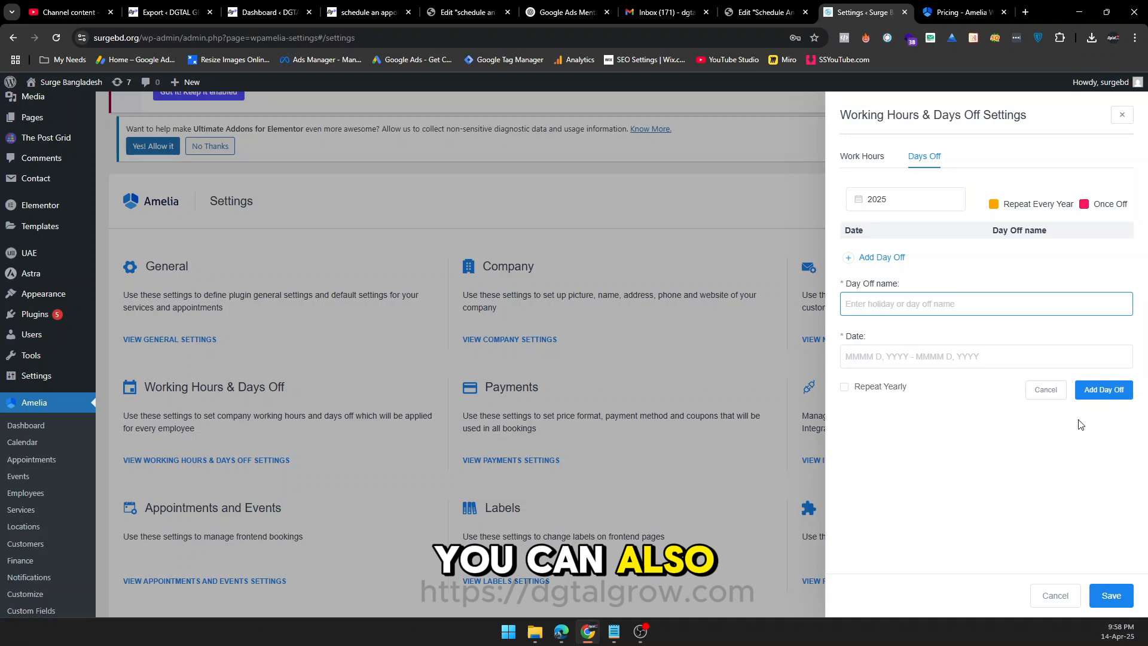
pyautogui.click(1055, 596)
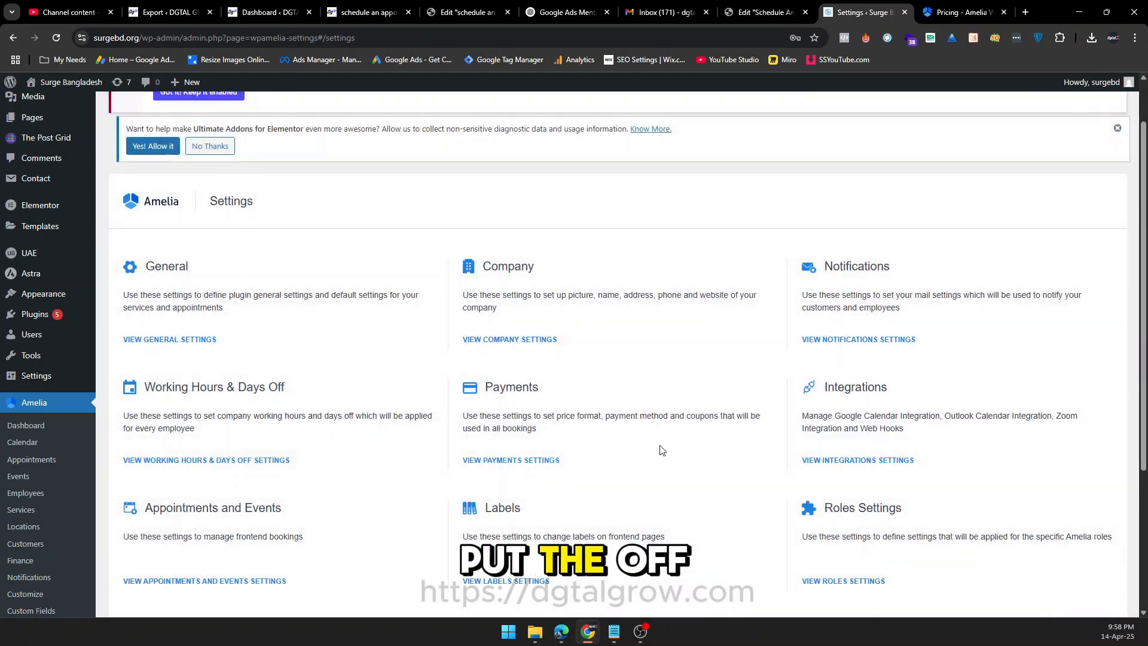
# Review the Payments settings and switch the PayPal service on to inspect its credential fields, and off again.
pyautogui.click(483, 462)
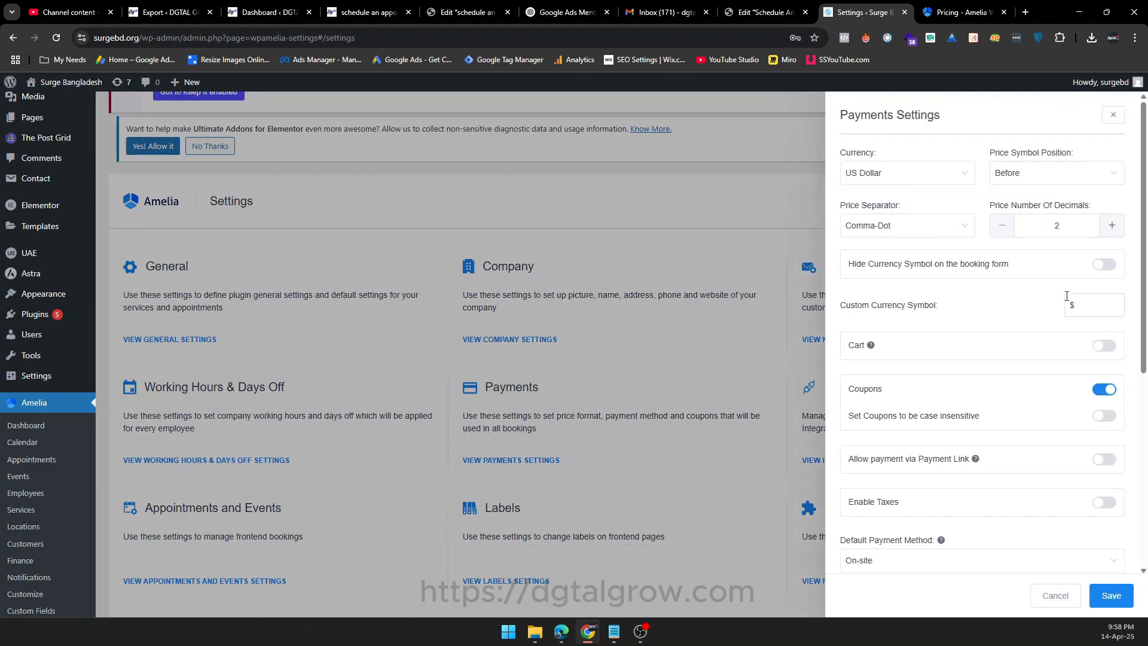
pyautogui.scroll(-6, 1094, 310)
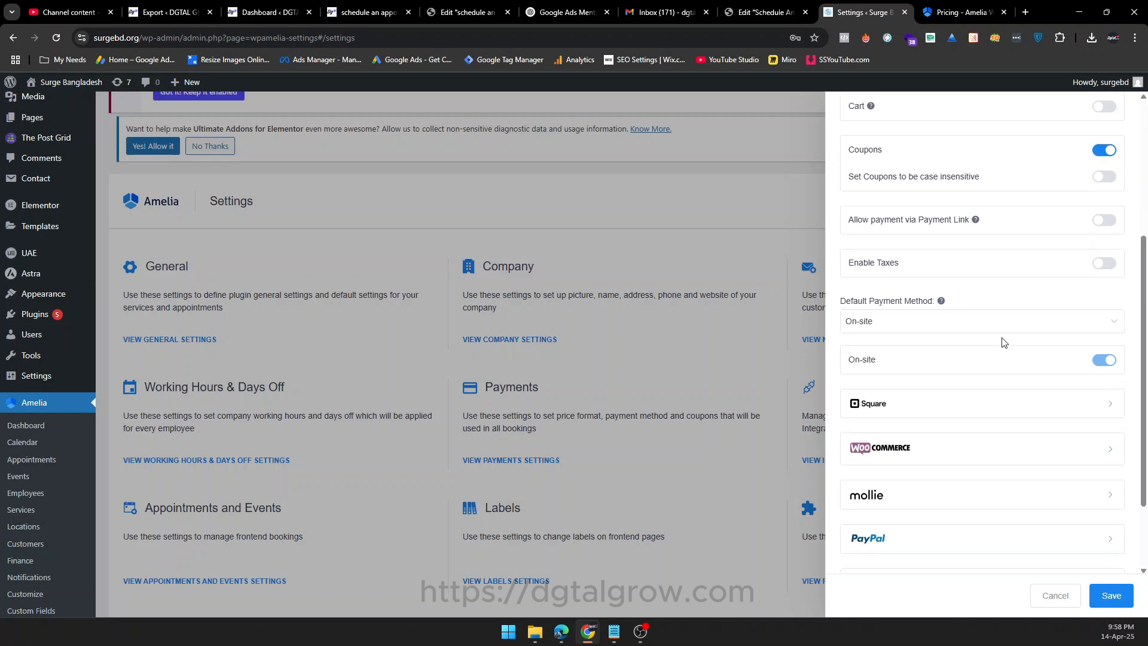
pyautogui.click(926, 435)
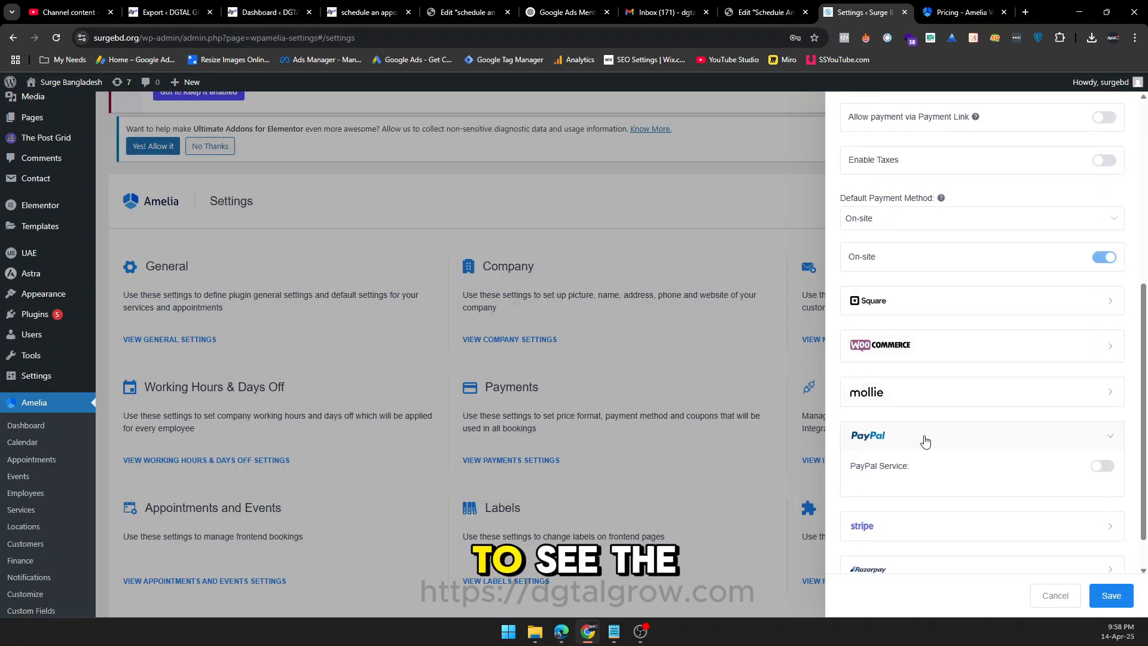
pyautogui.click(1103, 469)
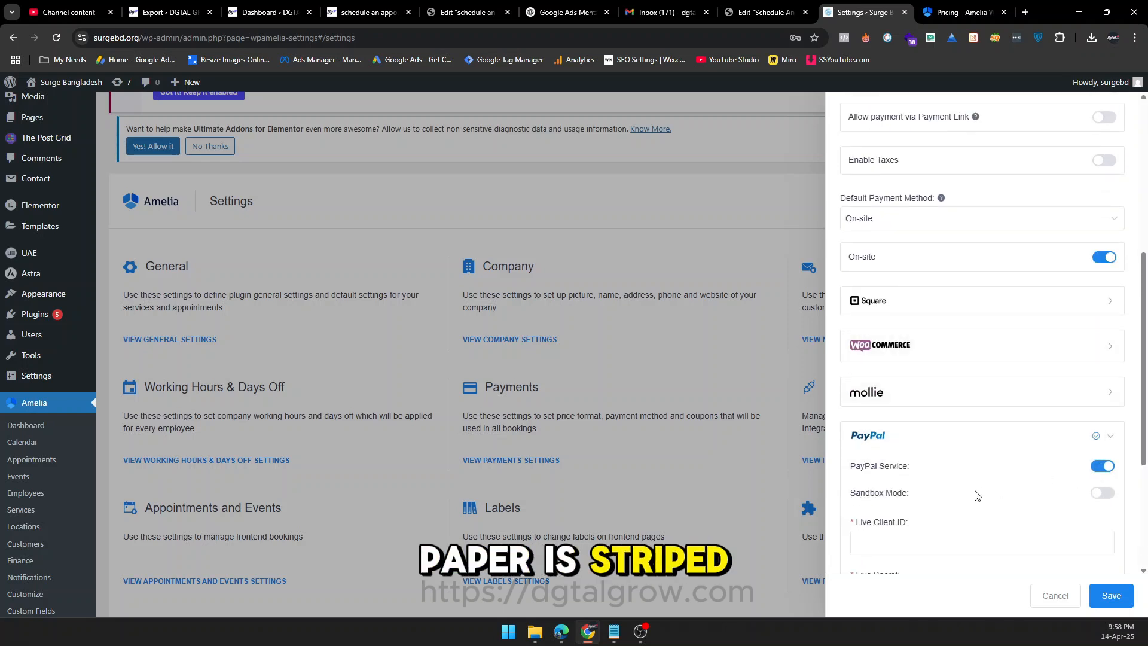
pyautogui.scroll(-3, 950, 481)
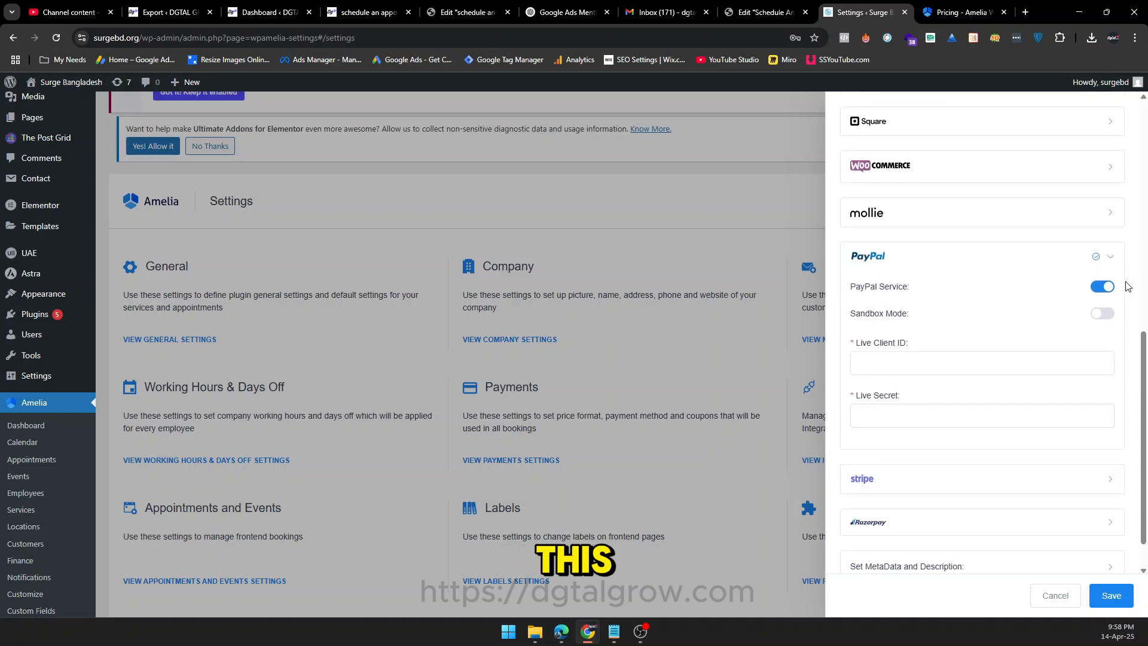
pyautogui.click(1110, 256)
# Inspect Stripe's key fields by enabling its service, turn it off again, and save the payment settings.
pyautogui.click(875, 493)
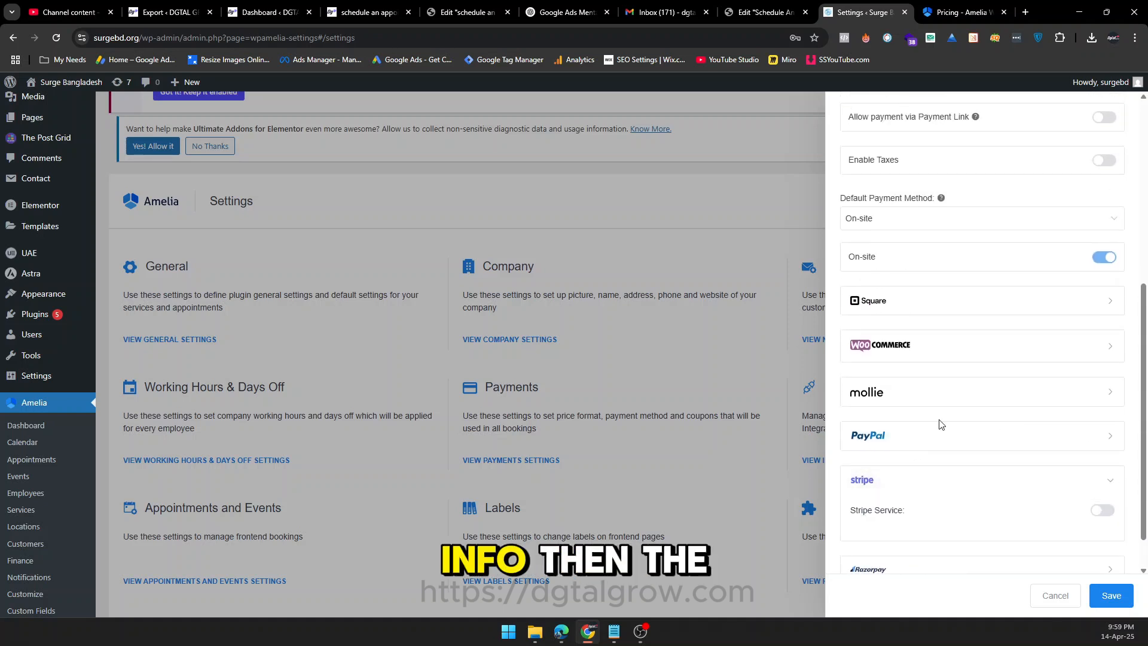
pyautogui.scroll(-1, 1102, 466)
pyautogui.click(1107, 469)
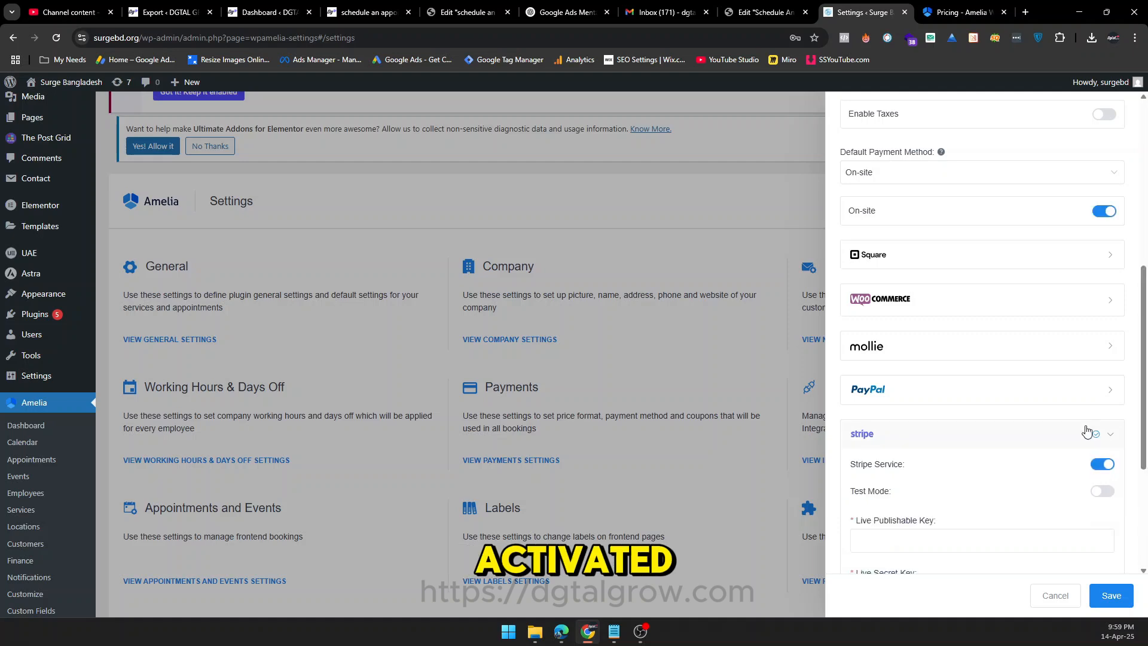
pyautogui.scroll(-3, 951, 419)
pyautogui.click(1101, 286)
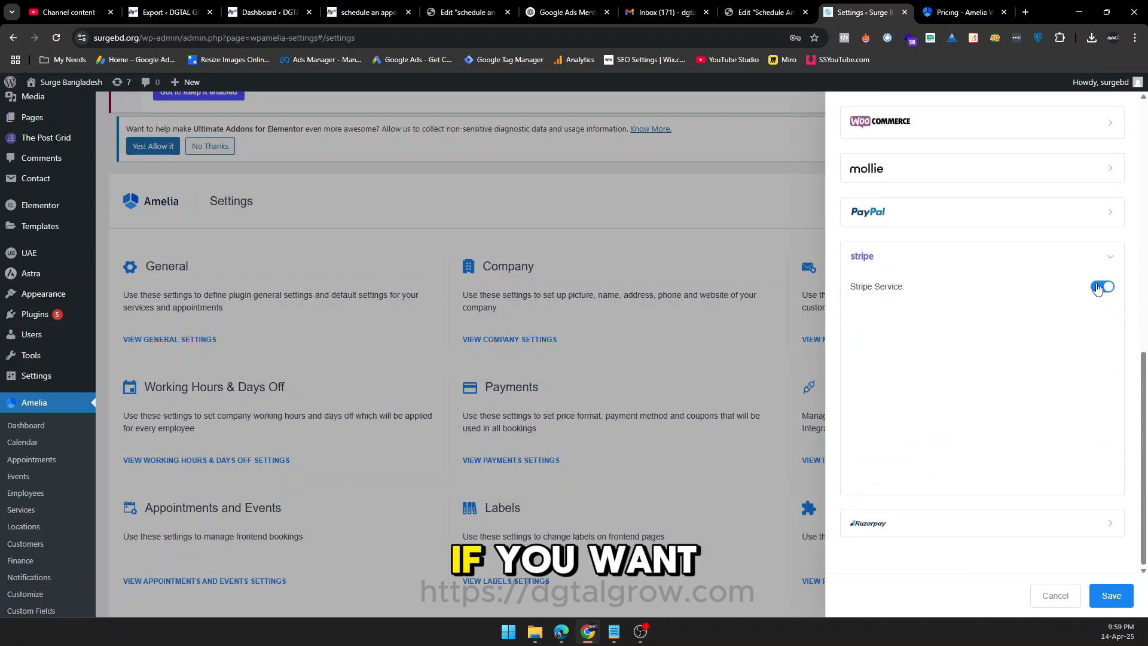
pyautogui.click(1111, 594)
# Start a new Amelia employee and set the profile picture to the portrait of a smiling man with glasses from the media library.
pyautogui.click(32, 437)
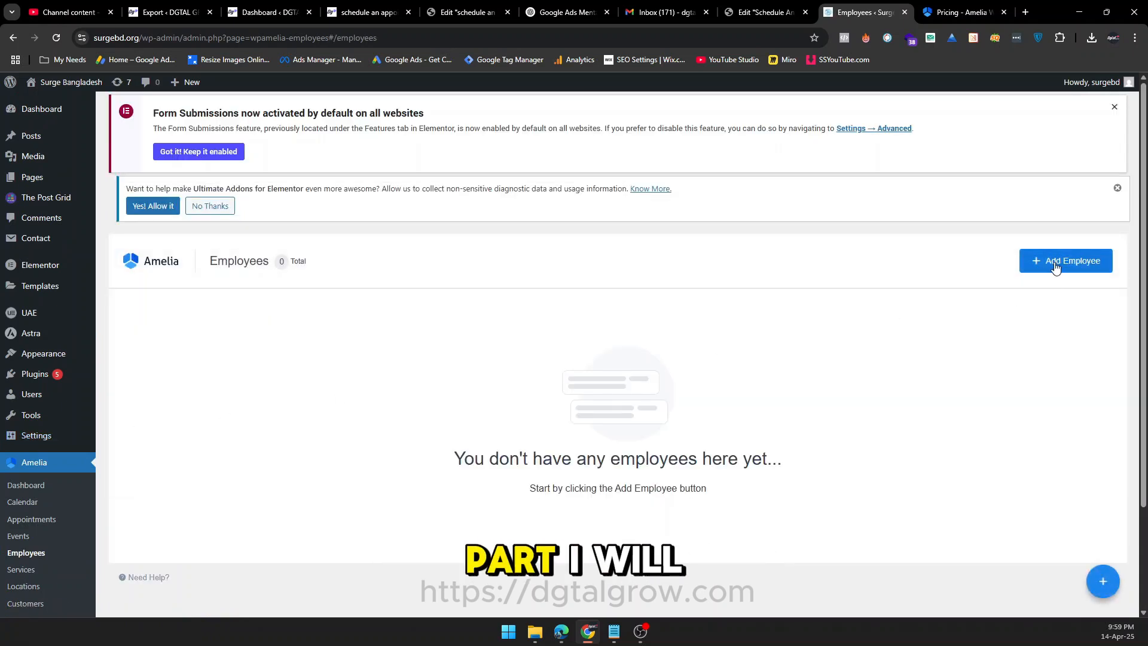
pyautogui.click(1053, 262)
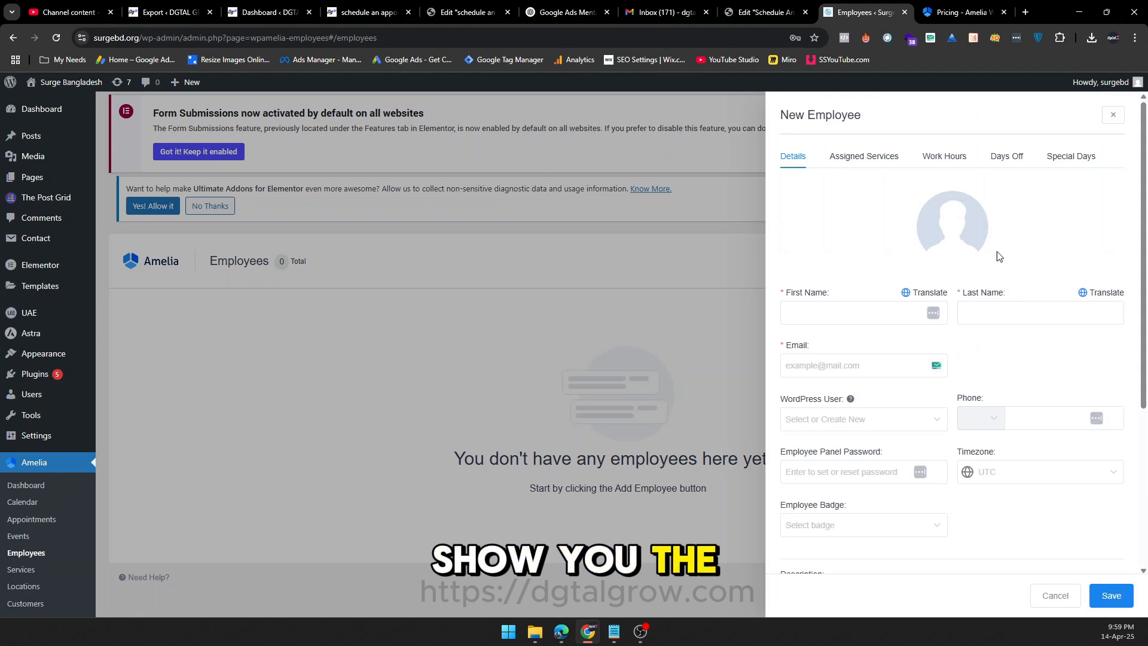
pyautogui.click(956, 235)
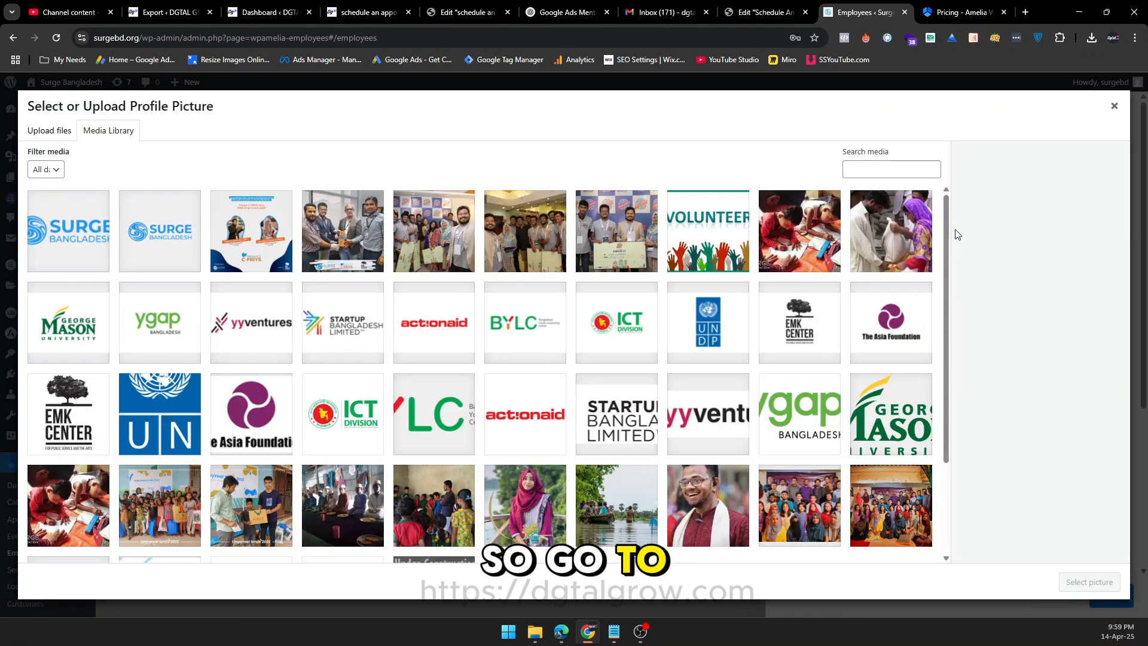
pyautogui.click(621, 495)
pyautogui.click(1089, 581)
# Fill in the new employee's first name, last name, email and phone number.
pyautogui.click(830, 308)
pyautogui.write('Surge')
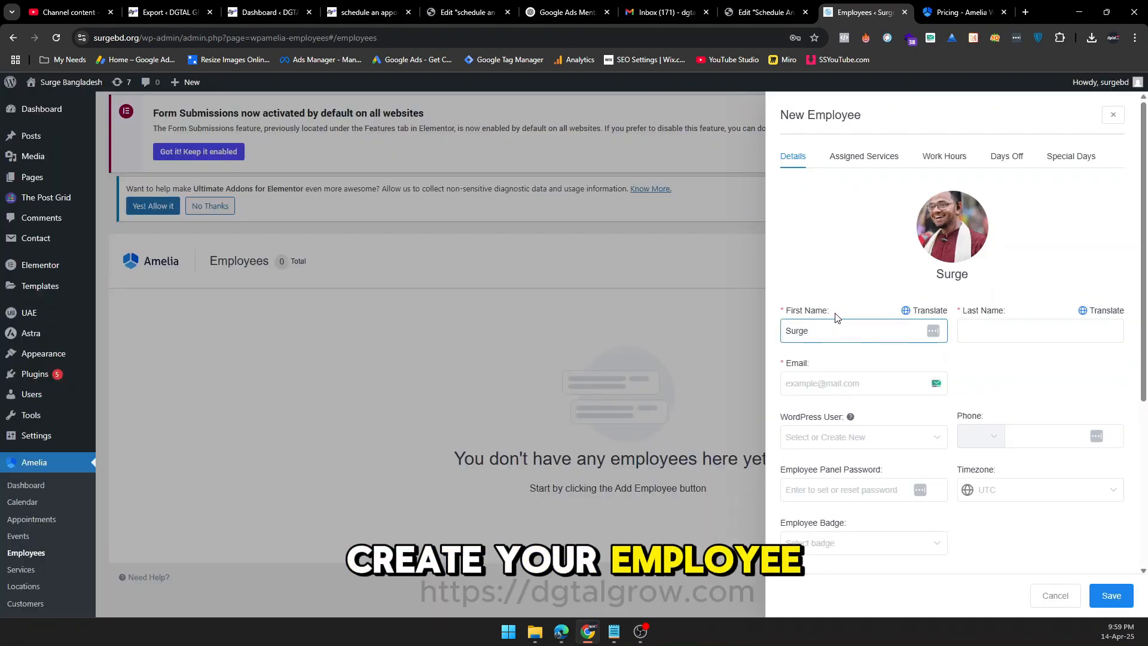
pyautogui.click(1003, 329)
pyautogui.write('Owner')
pyautogui.click(855, 387)
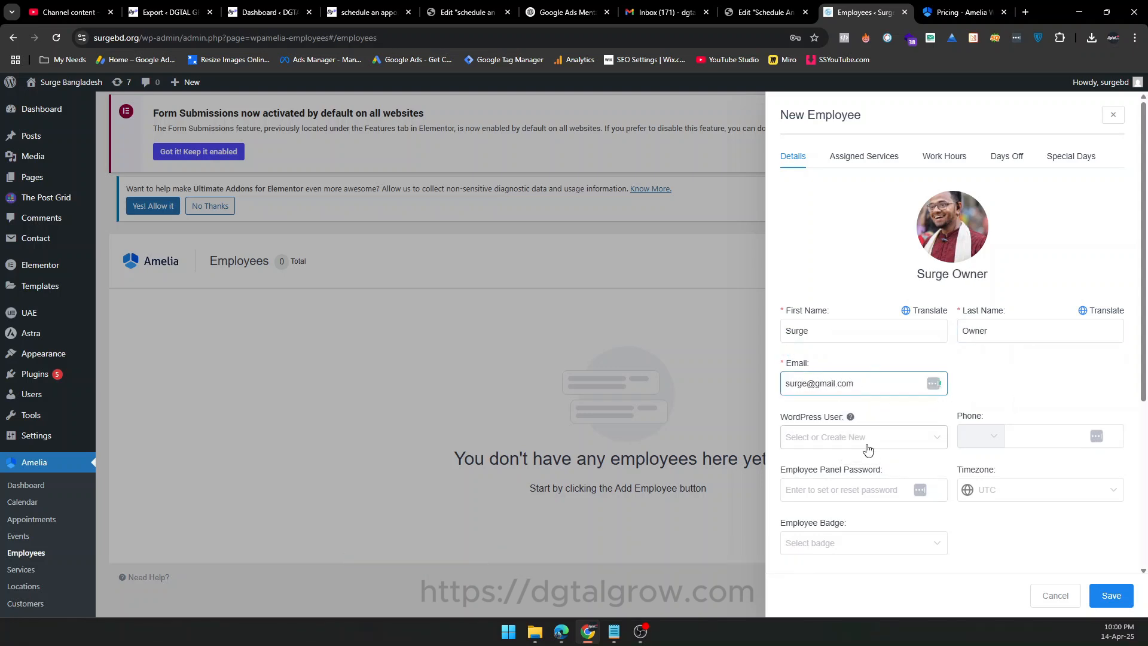
pyautogui.click(1016, 436)
pyautogui.click(1040, 469)
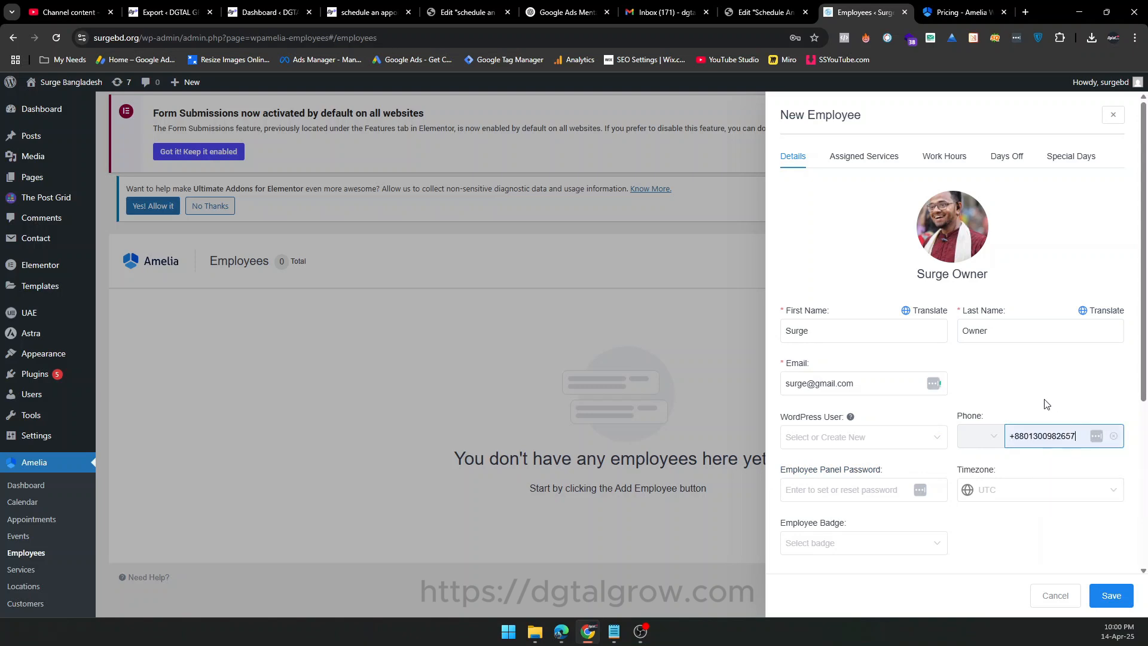
# Create and save an employee badge labelled Owner in color #3B82F6, and assign it to the new employee.
pyautogui.scroll(-2, 890, 424)
pyautogui.click(889, 423)
pyautogui.click(833, 516)
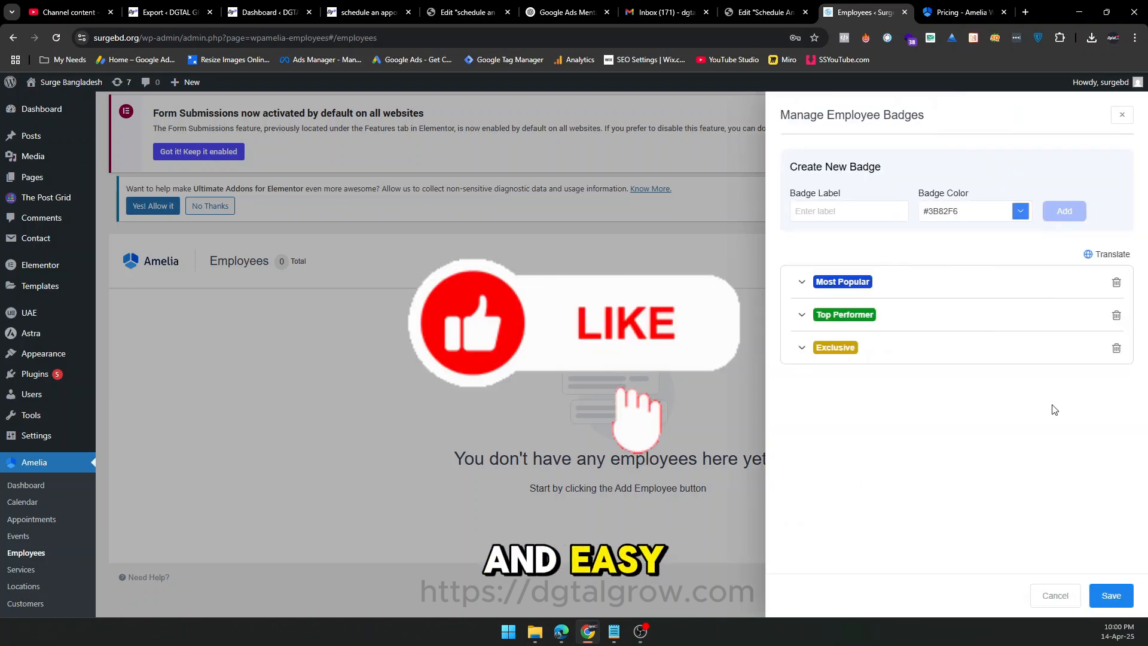
pyautogui.click(847, 213)
pyautogui.write('Owner')
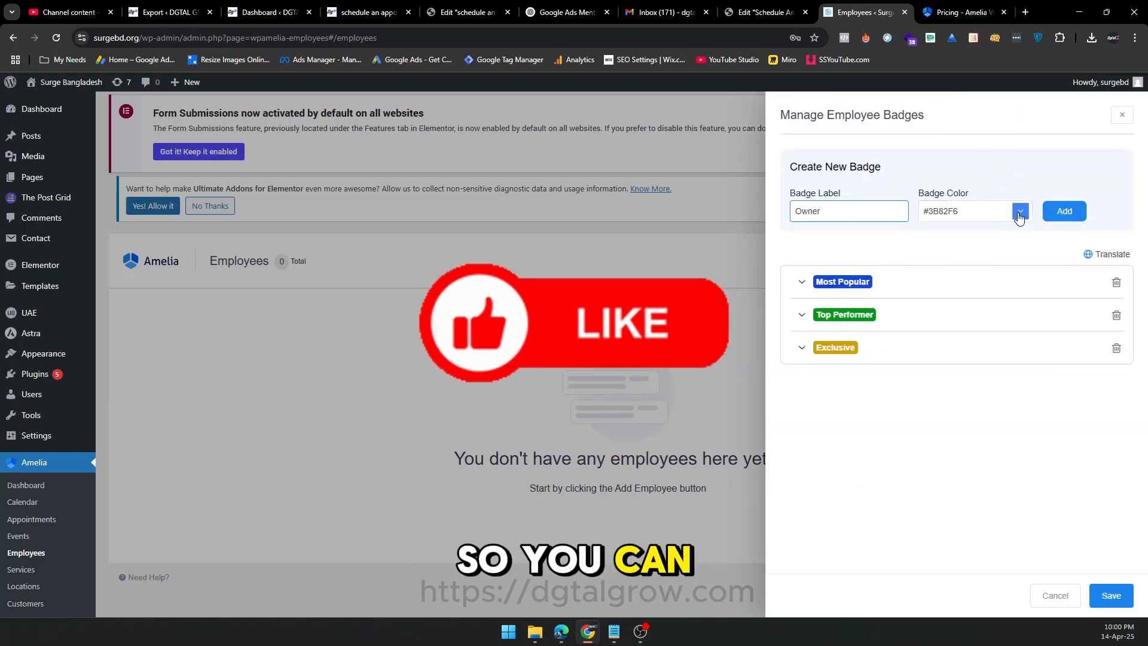
pyautogui.click(1020, 211)
pyautogui.click(1062, 214)
pyautogui.click(1111, 595)
pyautogui.click(863, 363)
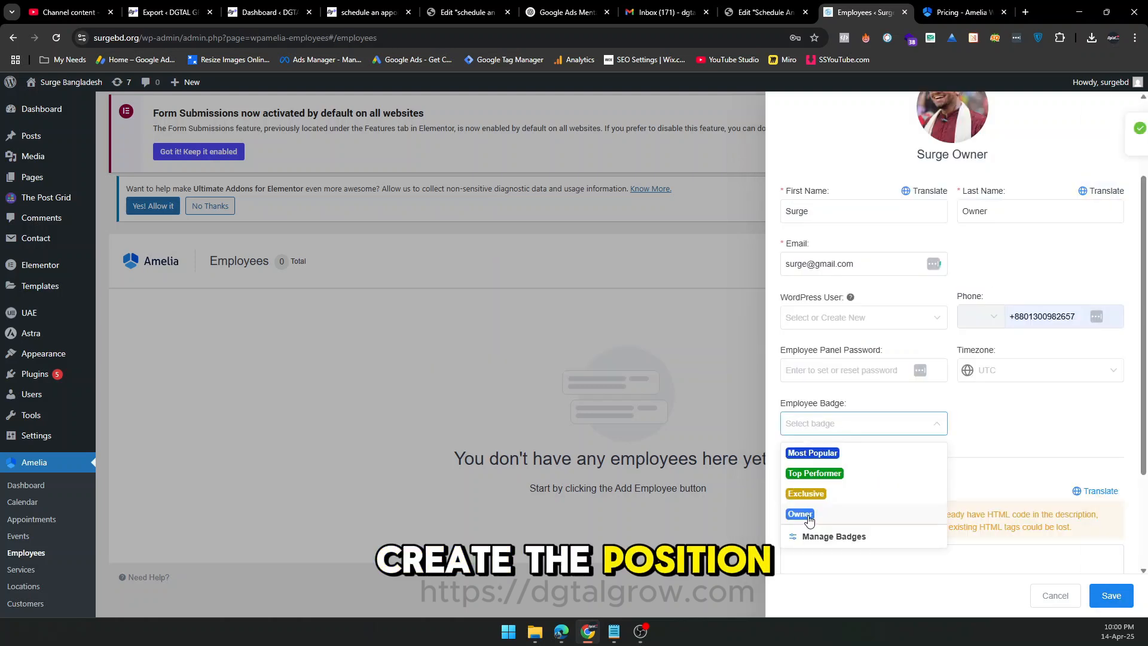
pyautogui.click(798, 512)
# Enter "Put your description here" as the employee's description and save the employee.
pyautogui.scroll(-2, 912, 507)
pyautogui.click(879, 433)
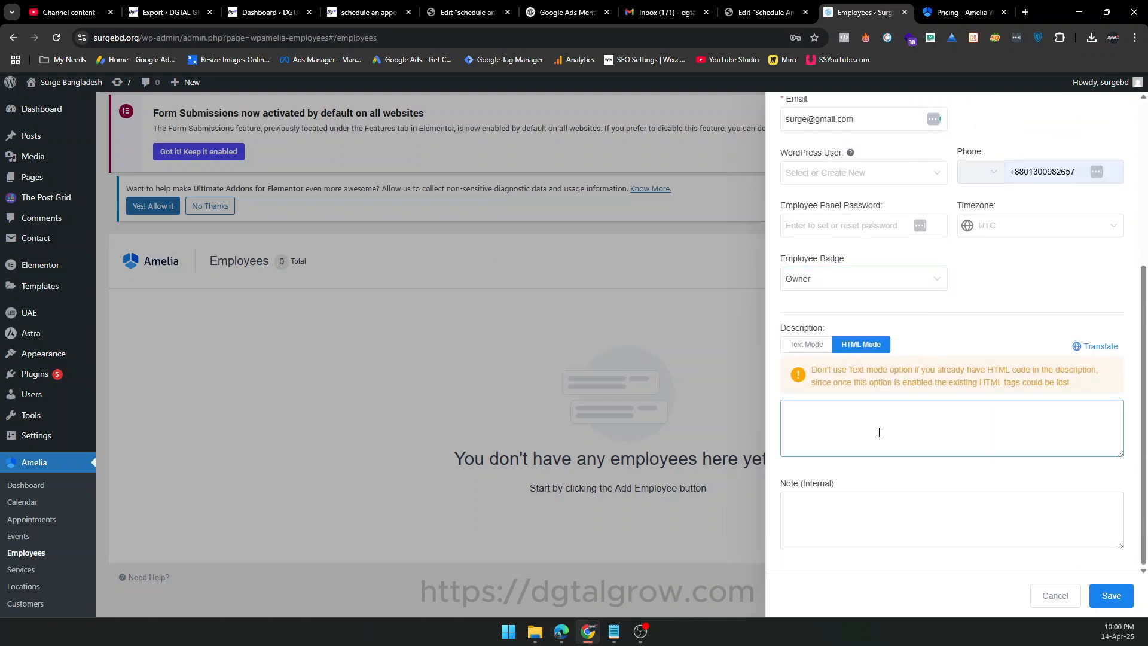
pyautogui.write('Surge Bangladesh is a Non profit organization. They desire to improve education needs to those who really need education')
pyautogui.hotkey('ctrl', 'a')
pyautogui.press('BackSpace')
pyautogui.write('Put your')
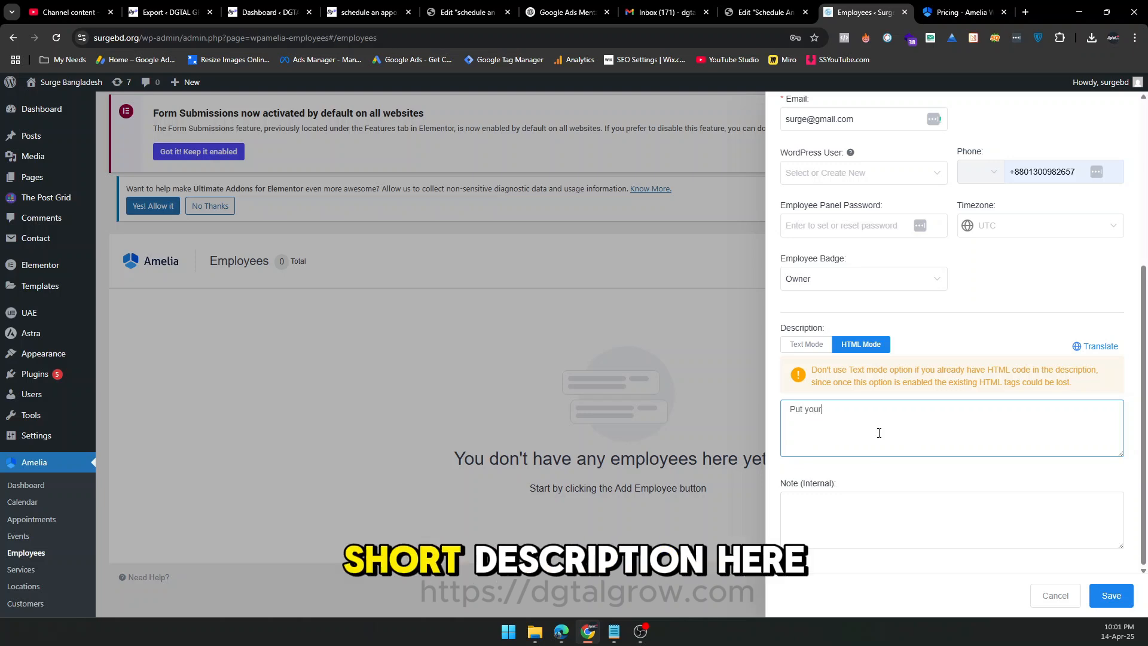
pyautogui.write(' description here')
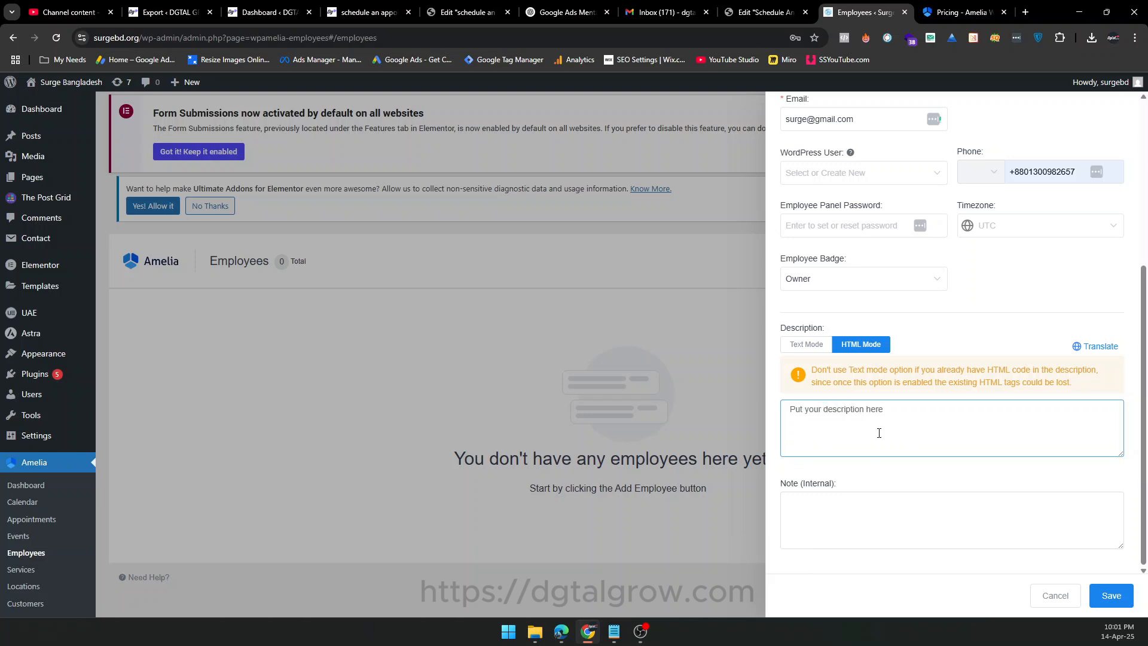
pyautogui.click(1127, 605)
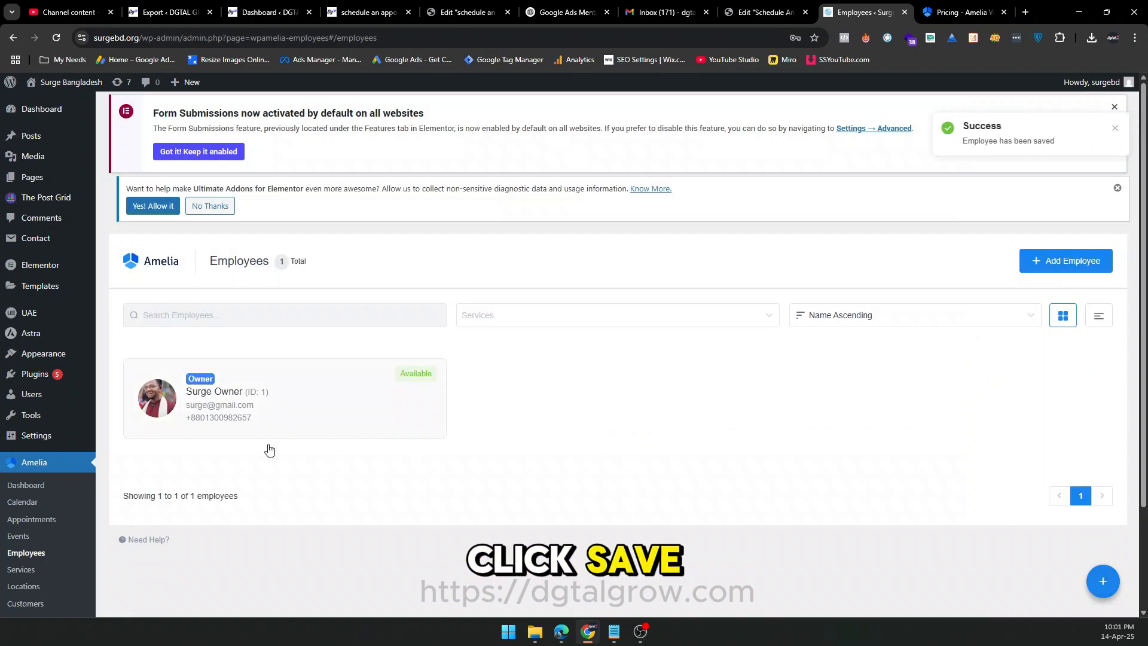
# Add a service category named Social Work in Amelia's services and save it.
pyautogui.scroll(-1, 44, 521)
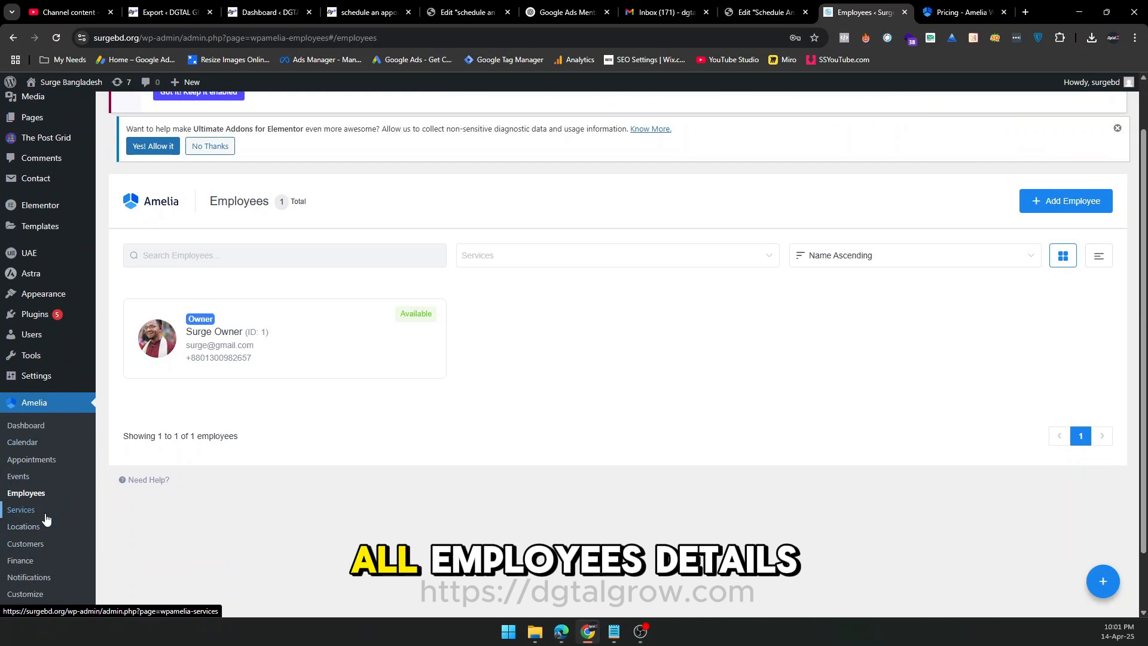
pyautogui.click(21, 512)
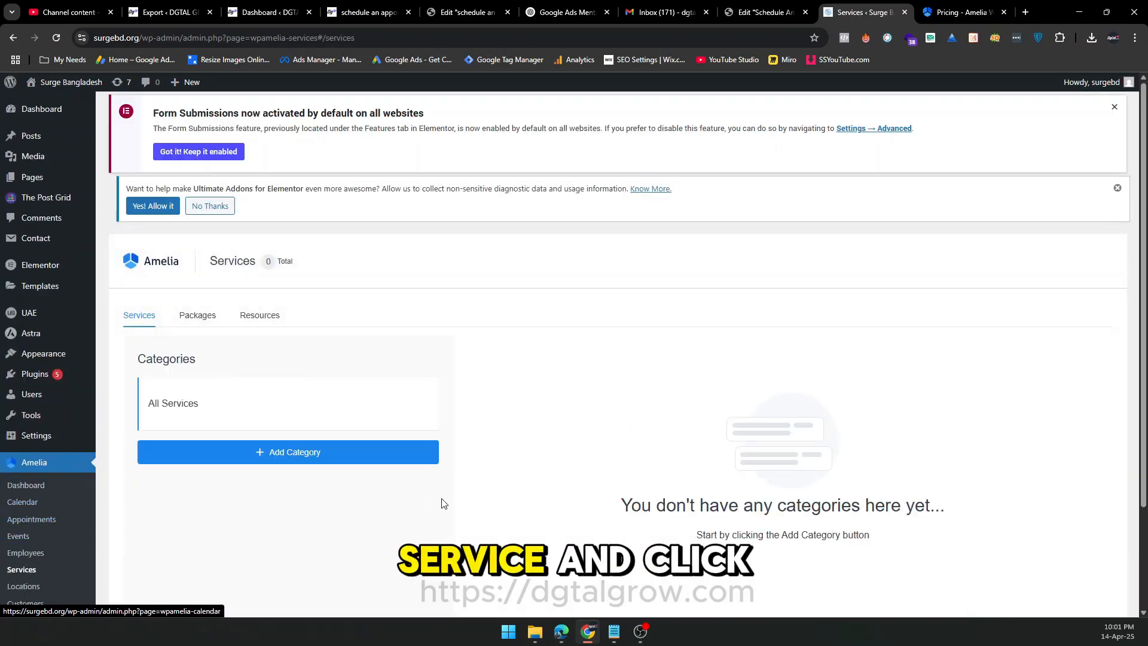
pyautogui.click(305, 456)
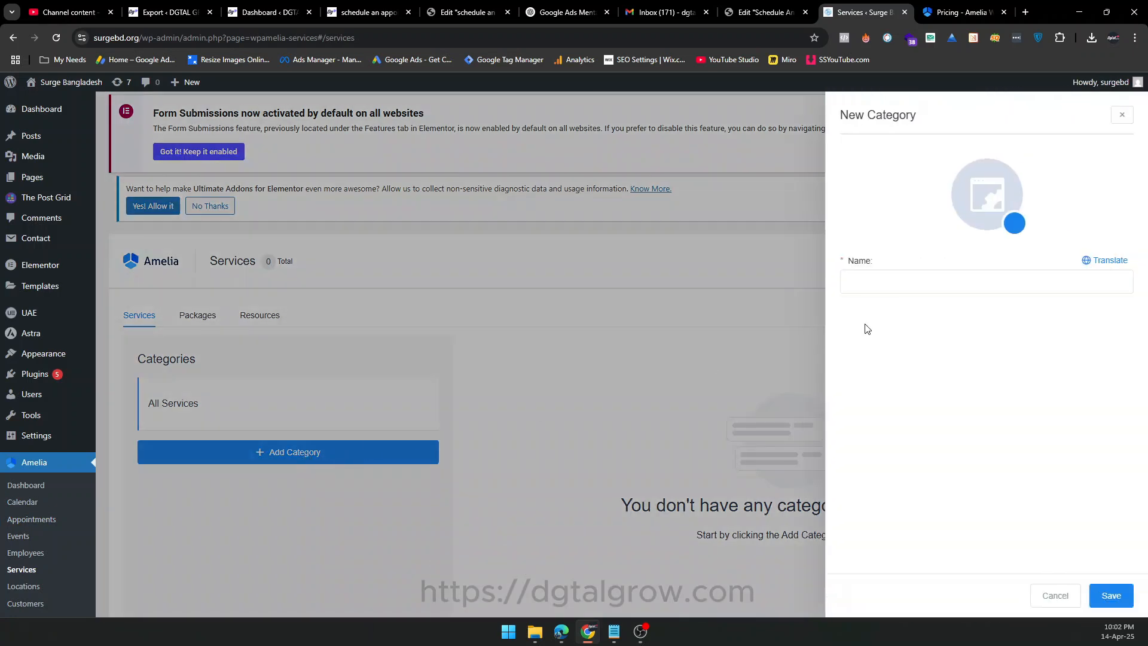
pyautogui.click(902, 291)
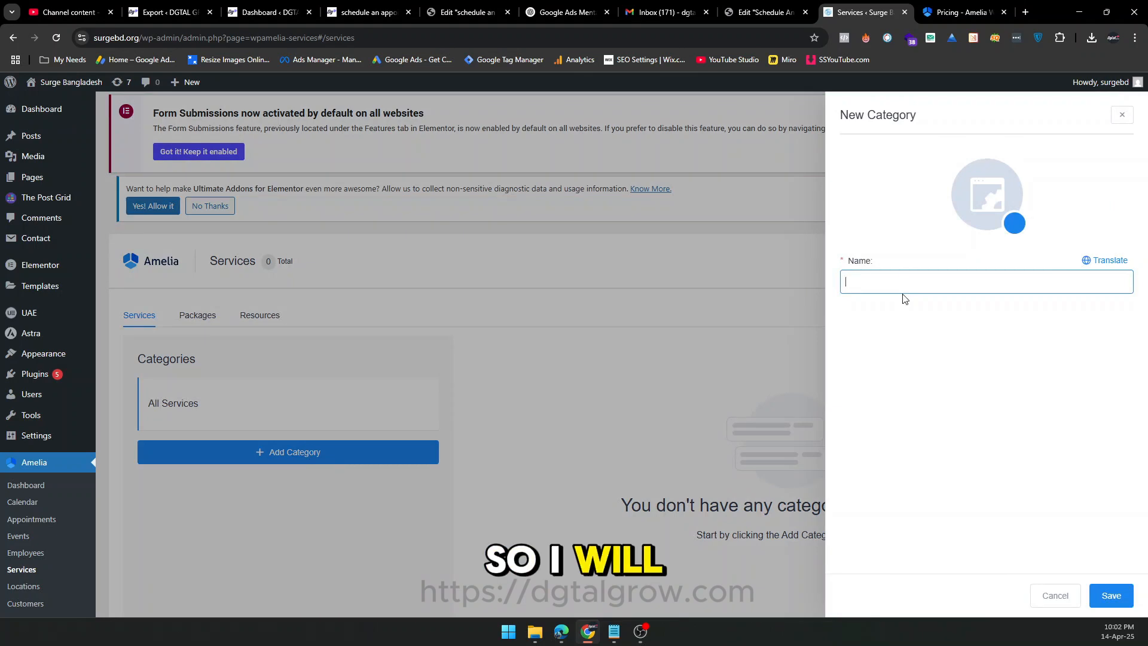
pyautogui.write('Social Wo')
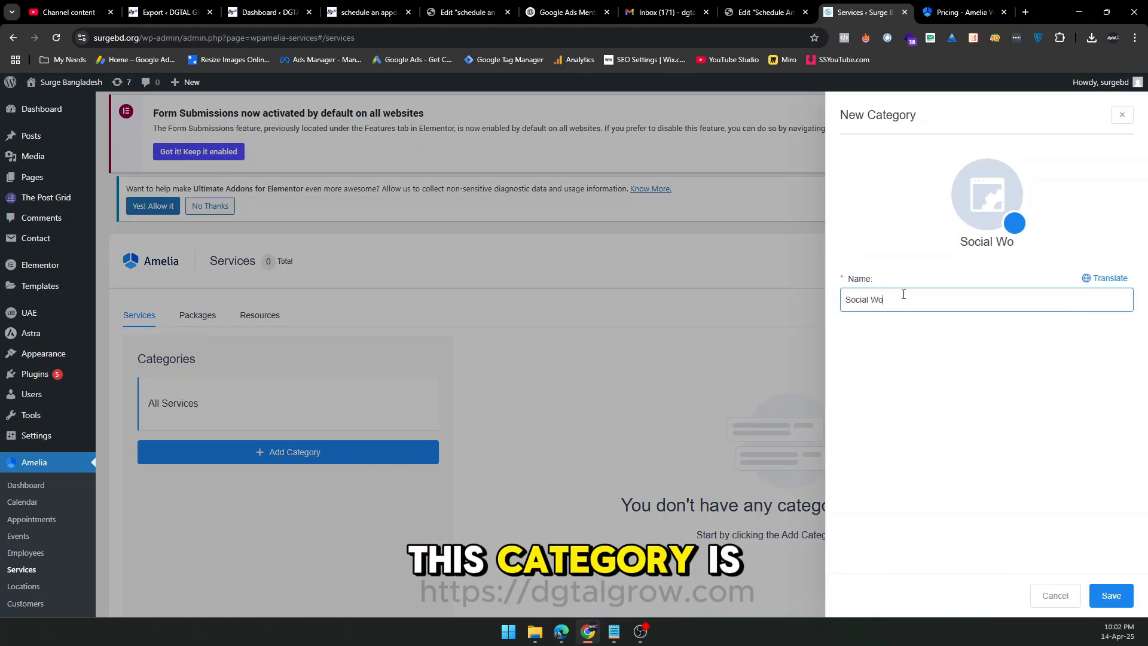
pyautogui.write('rk')
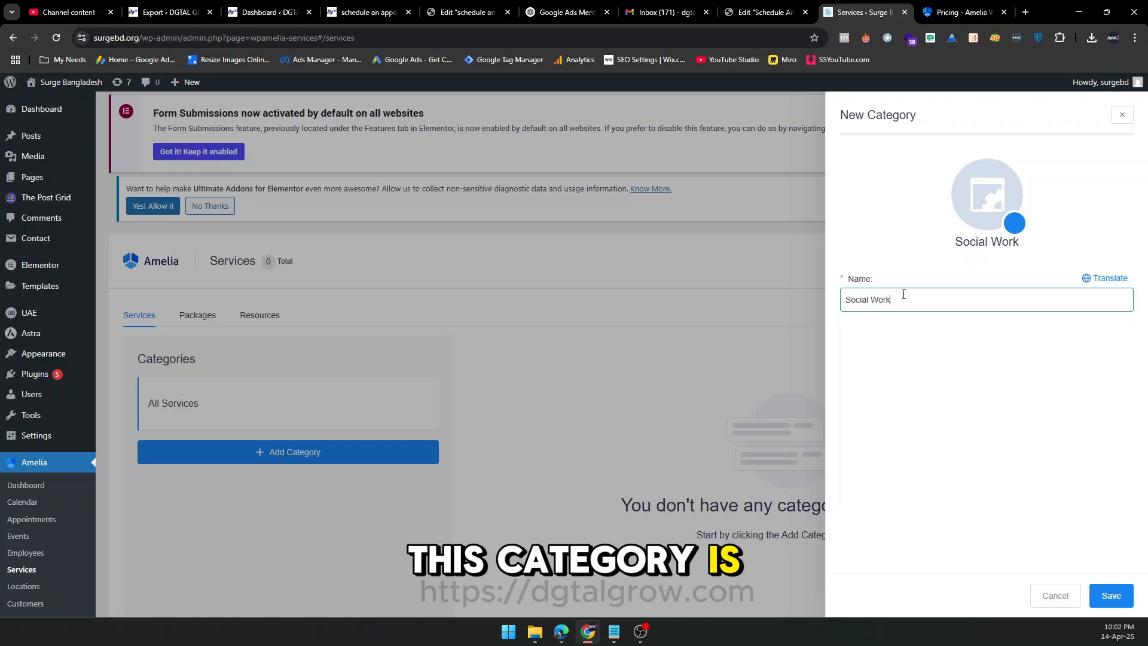
pyautogui.click(1100, 594)
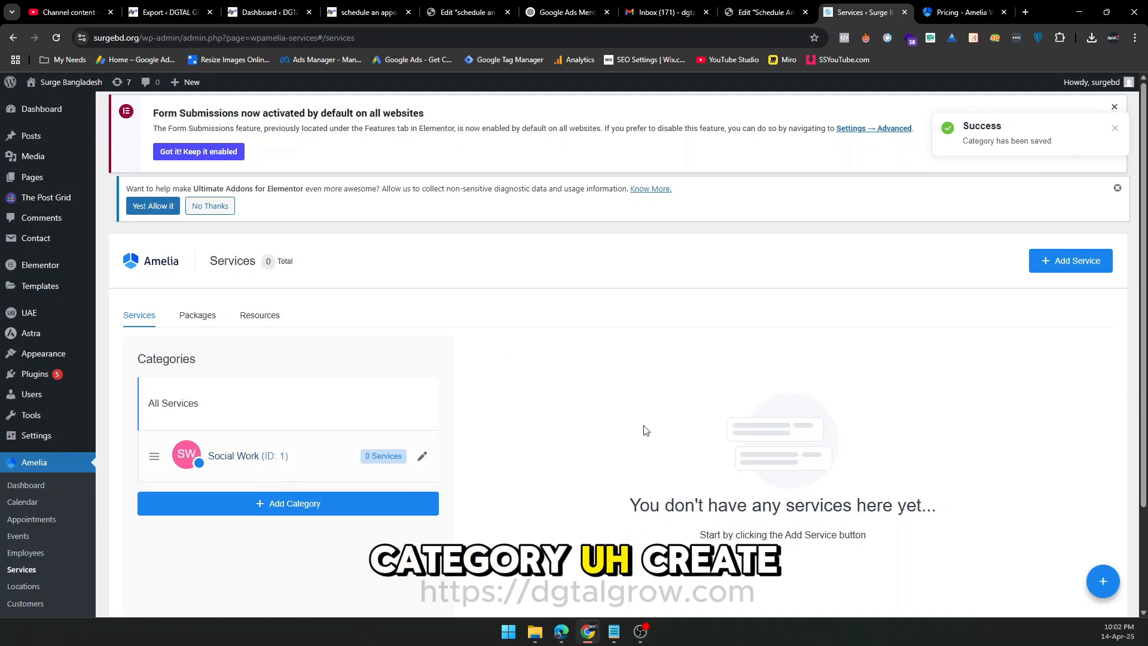
pyautogui.scroll(-1, 1037, 373)
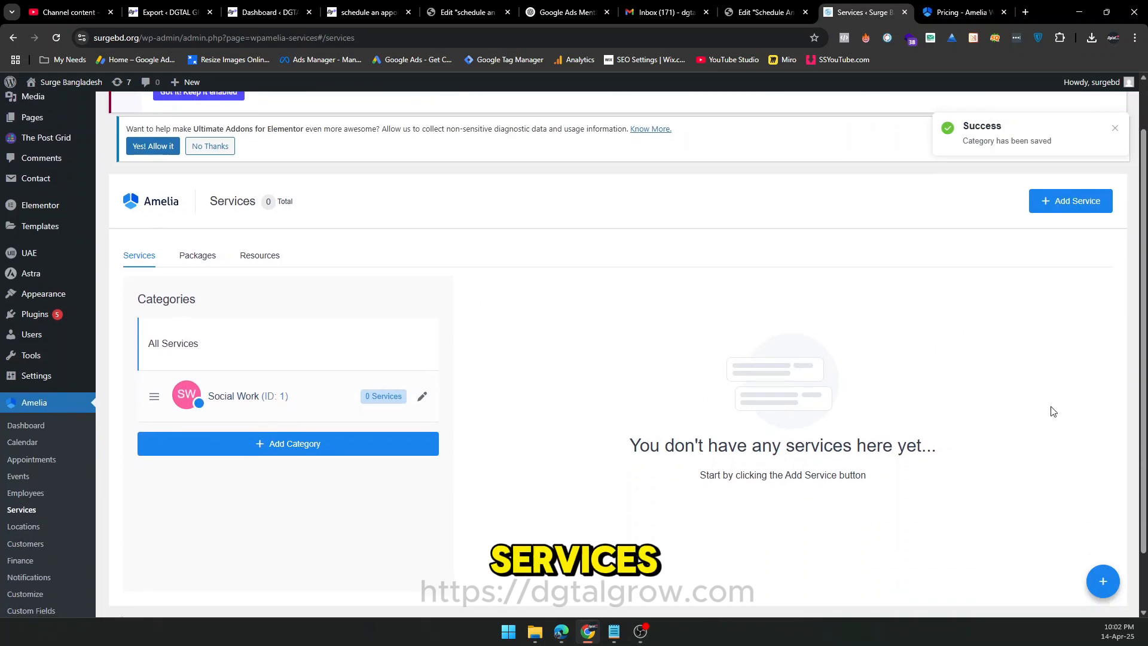
# Start a new service named Volunteering and assign it to the Social Work category.
pyautogui.click(1102, 583)
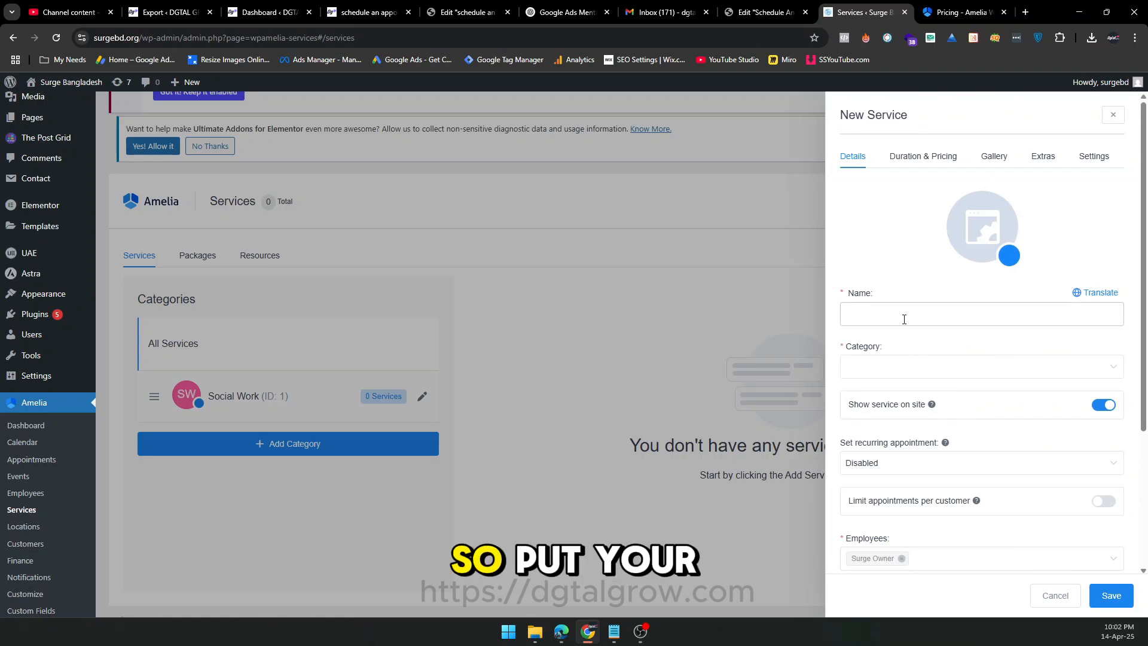
pyautogui.write('Volunteering')
pyautogui.doubleClick(874, 337)
pyautogui.rightClick(875, 339)
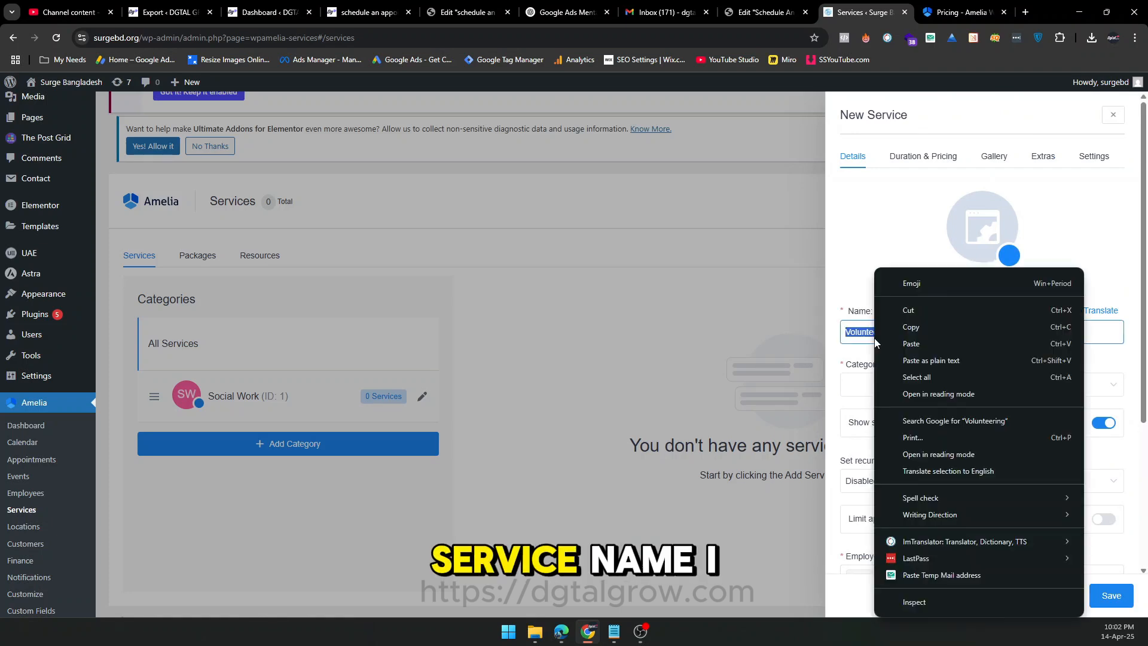
pyautogui.click(852, 336)
pyautogui.click(876, 383)
pyautogui.click(888, 417)
# Enter "Put the Service description" as the service's description and try to save the service.
pyautogui.scroll(-3, 889, 413)
pyautogui.scroll(-1, 914, 489)
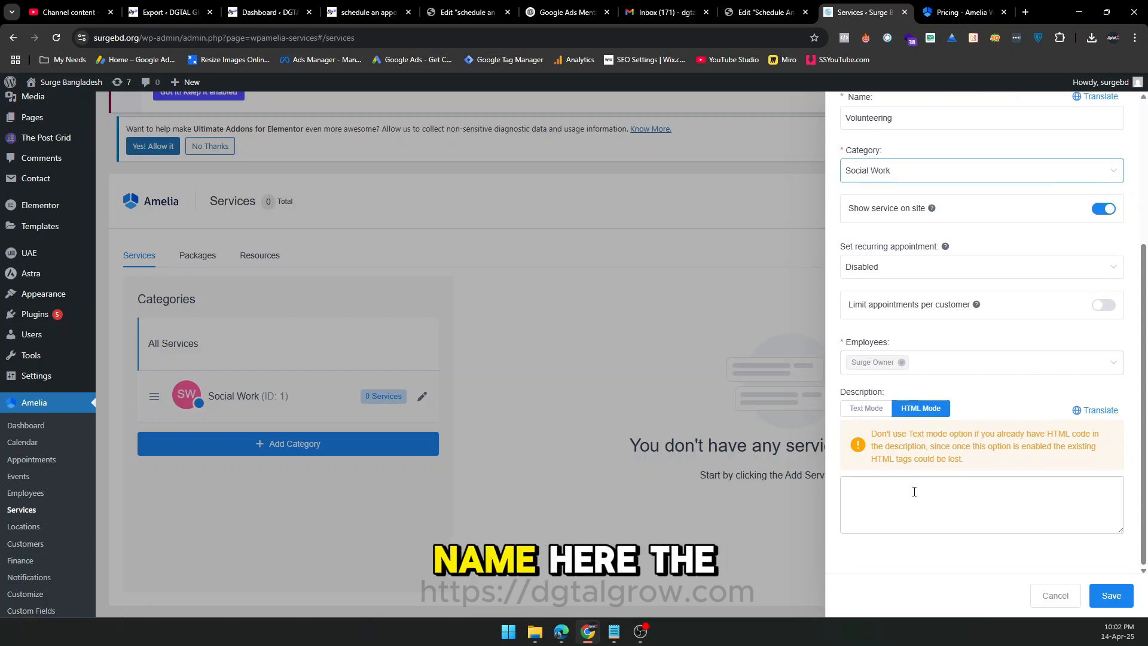
pyautogui.click(994, 512)
pyautogui.write('Put the Service description')
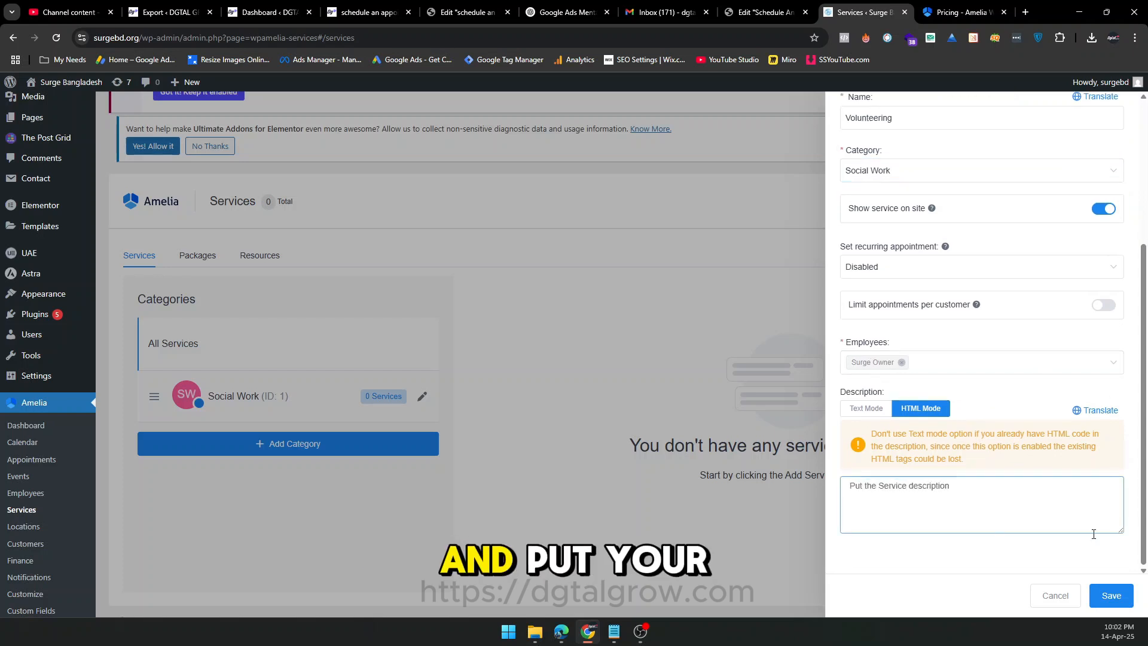
pyautogui.click(1110, 593)
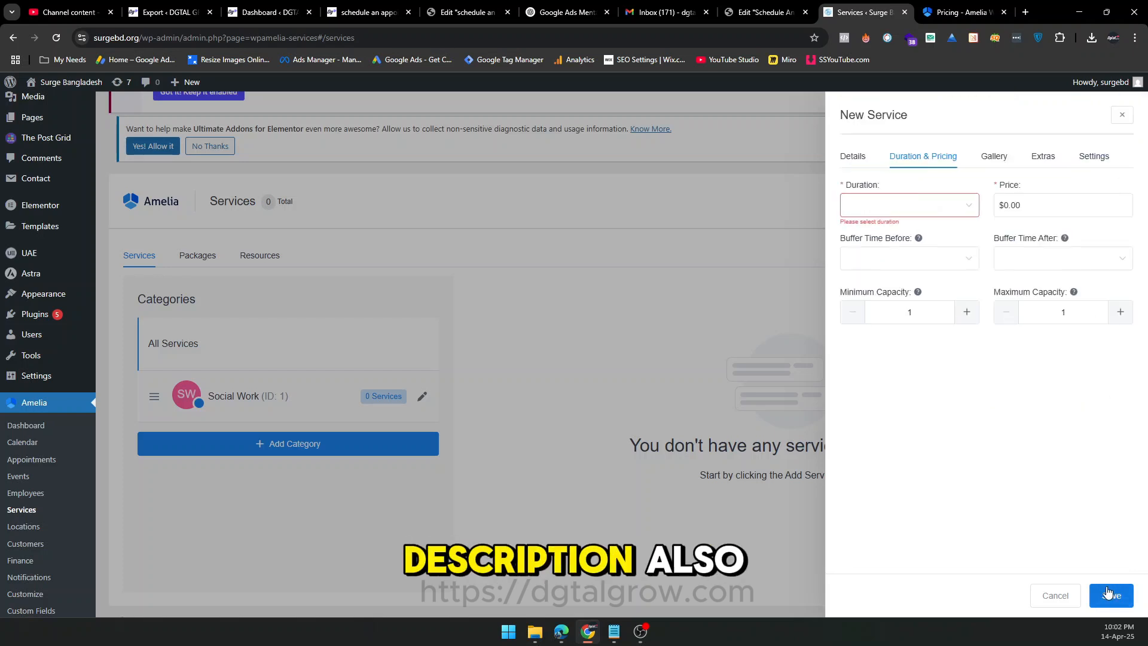
# Set the Volunteering service's duration to 1h, leave its price at $0.00, and save the service.
pyautogui.click(898, 210)
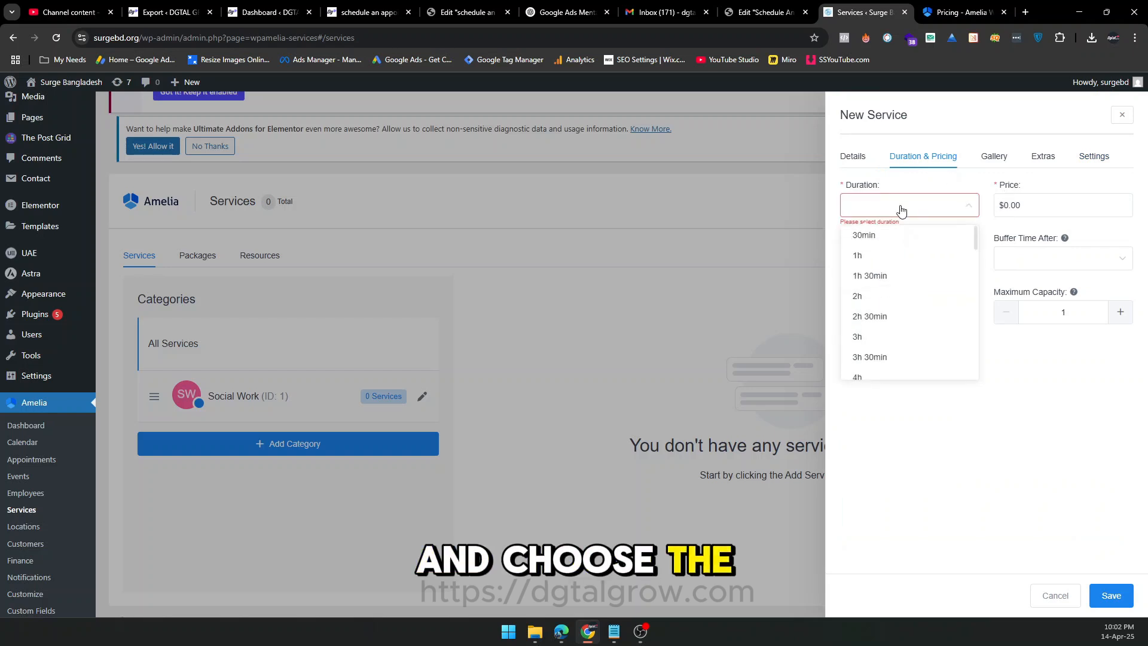
pyautogui.click(871, 261)
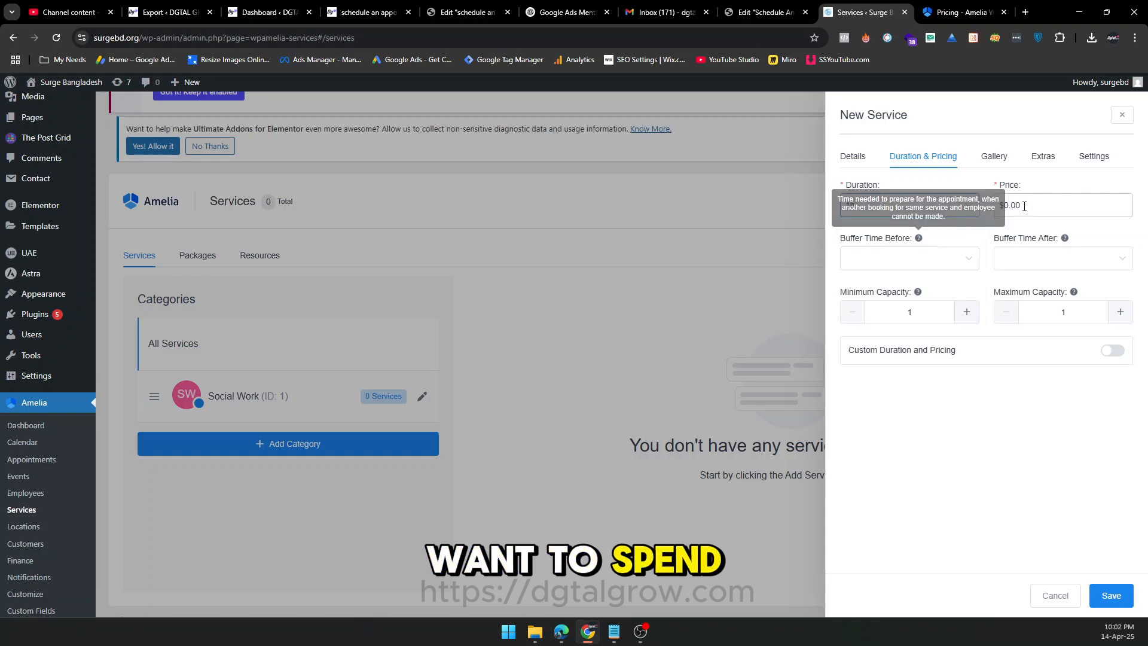
pyautogui.click(1005, 208)
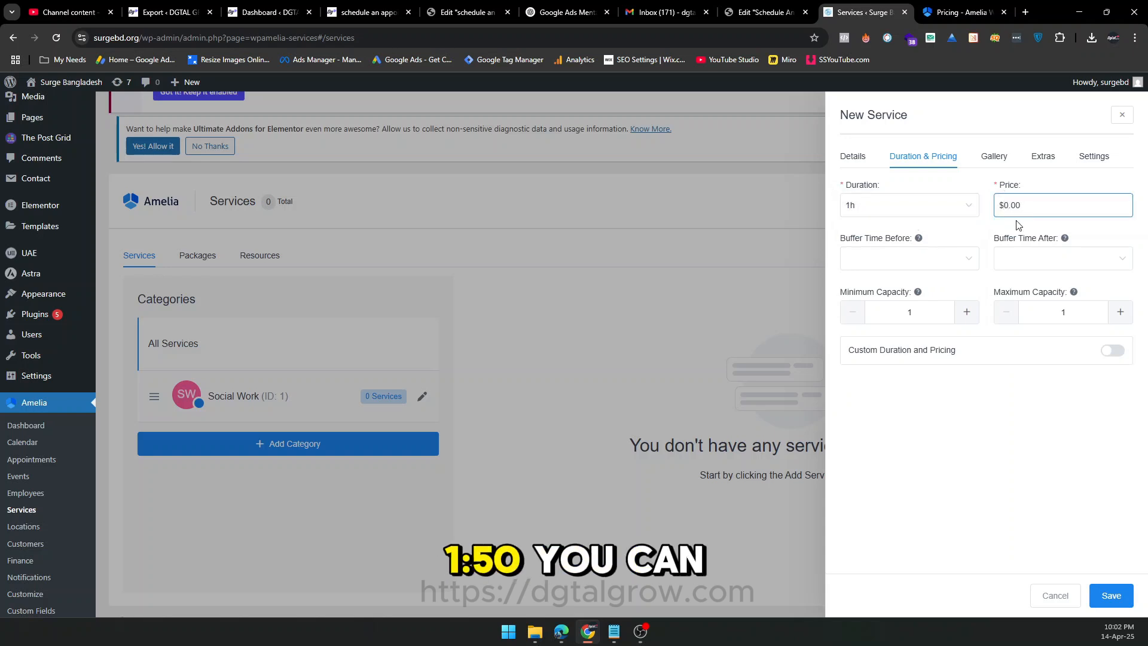
pyautogui.write('100')
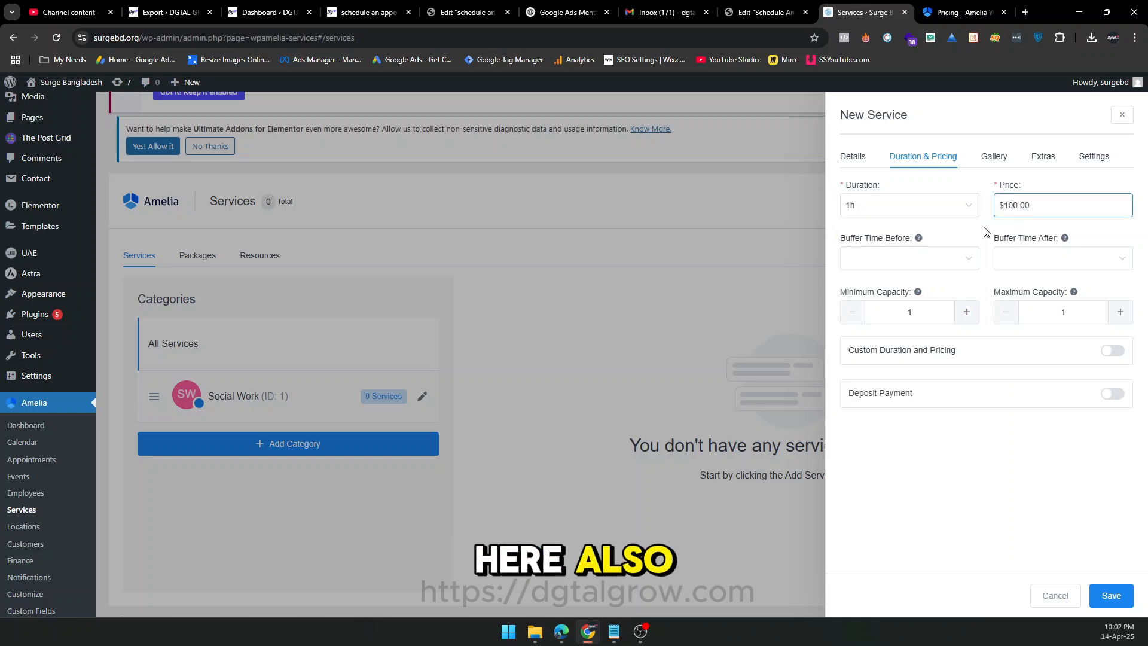
pyautogui.press('BackSpace')
pyautogui.press('BackSpace')
pyautogui.press('BackSpace')
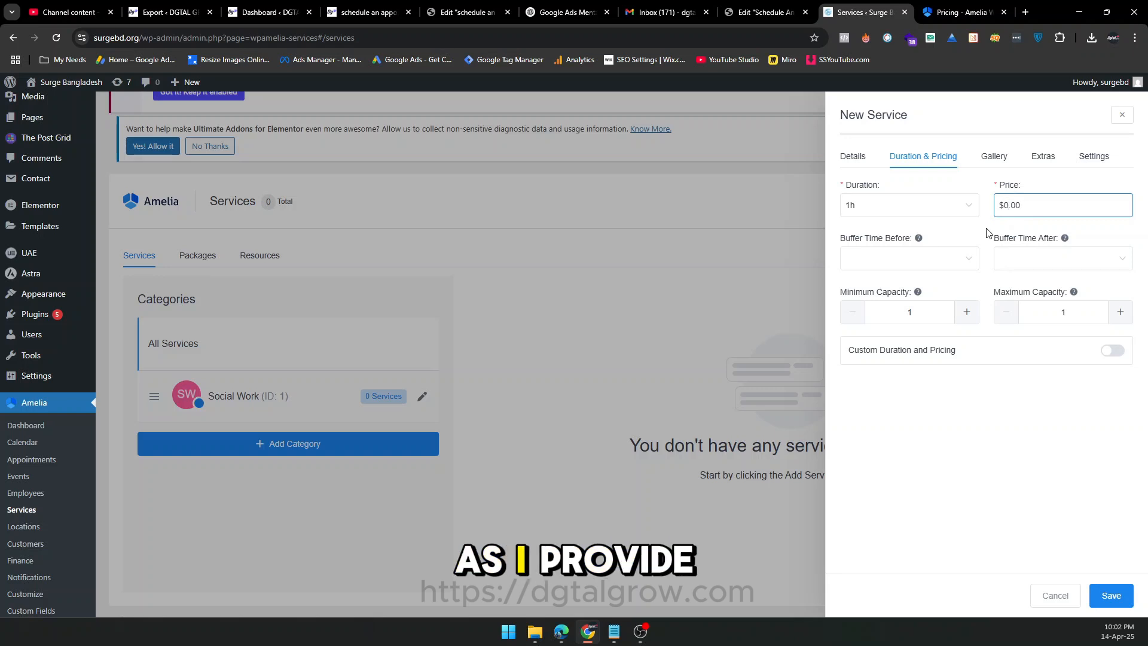
pyautogui.click(986, 233)
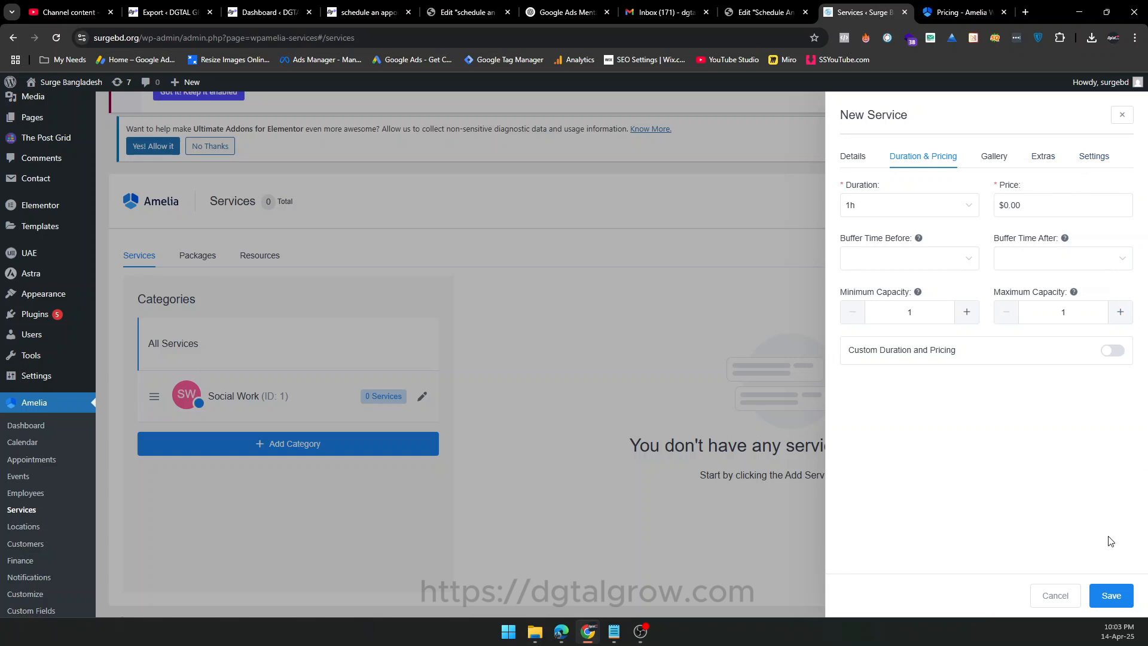
pyautogui.click(1104, 596)
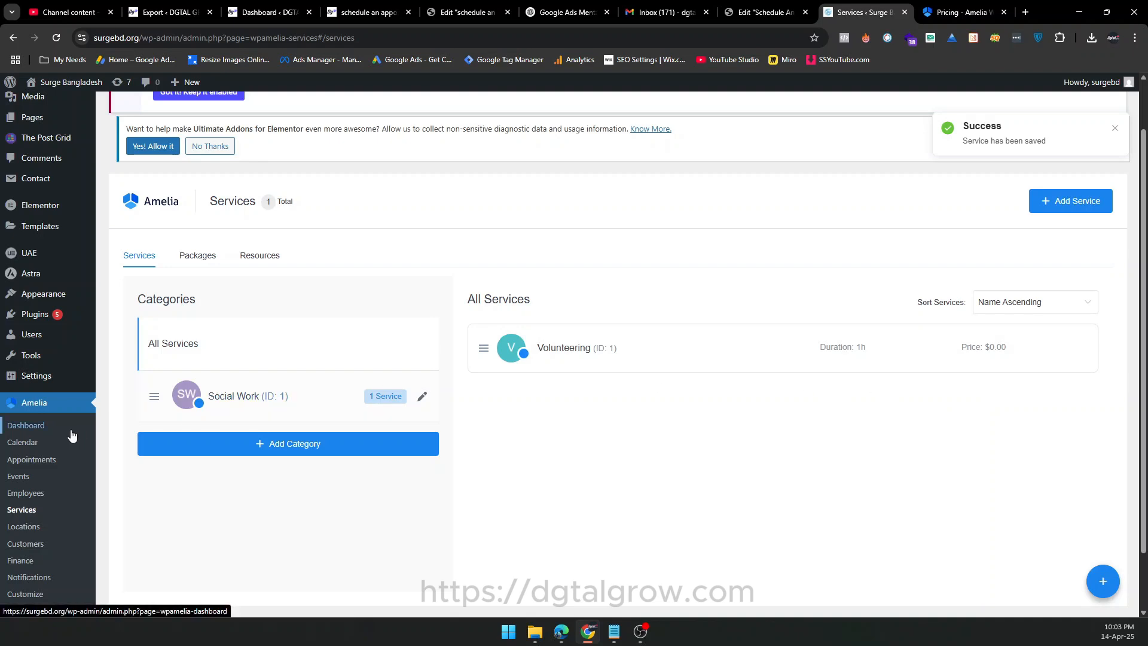
# Switch to the Elementor editor of the Schedule An Appointment page, reload it and add a Flexbox container with column direction.
pyautogui.click(765, 12)
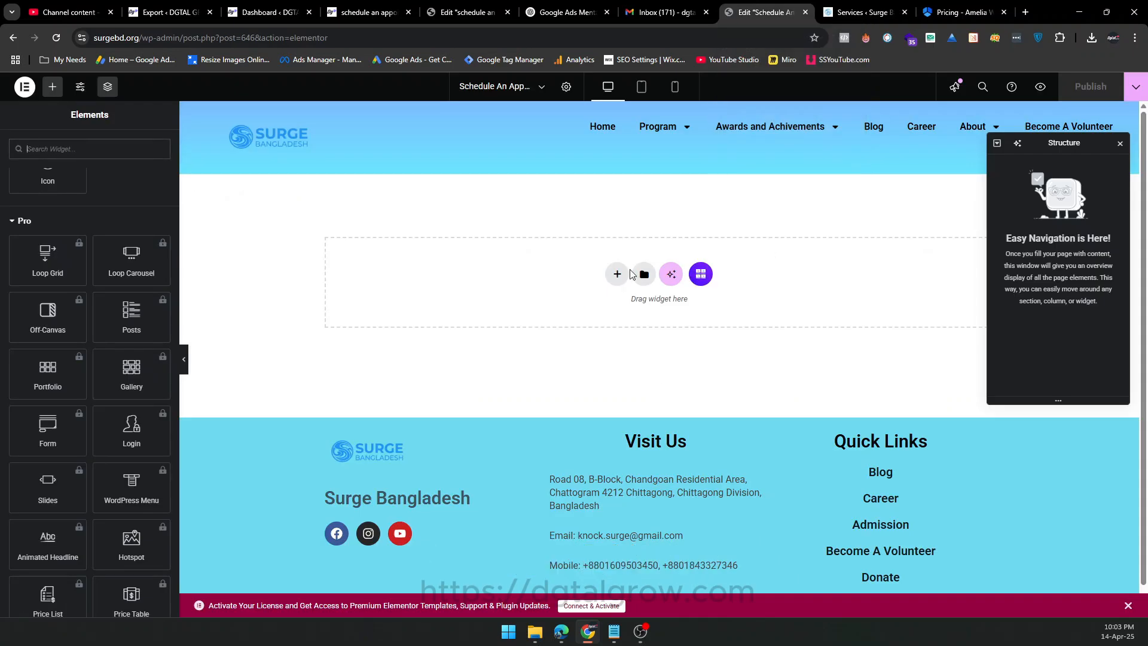
pyautogui.click(58, 38)
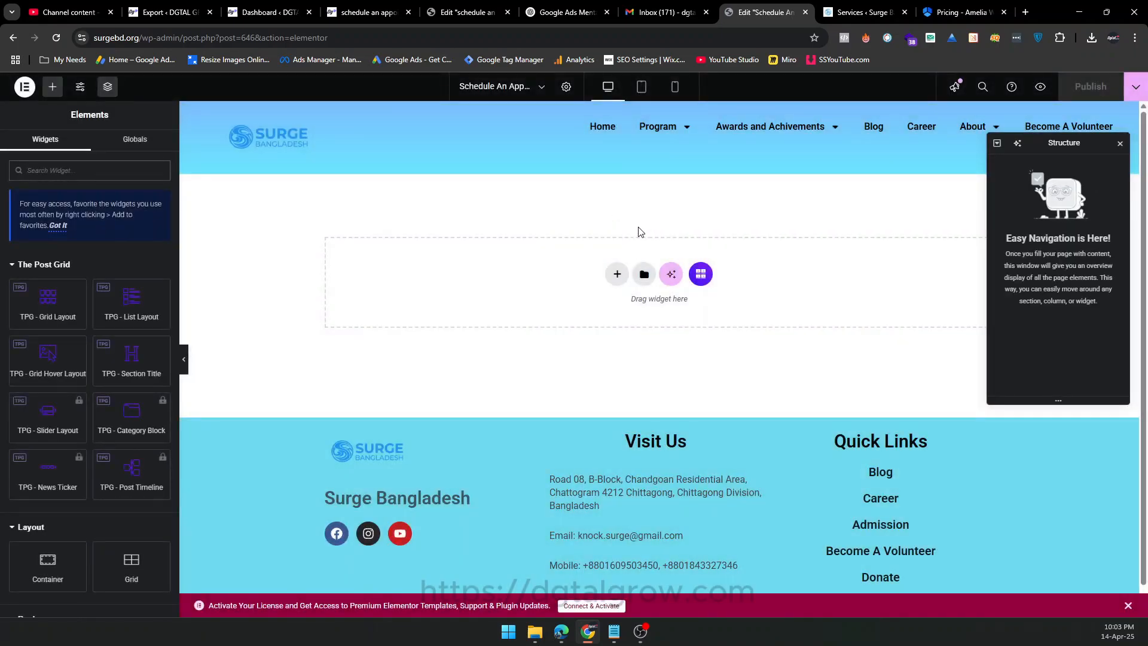
pyautogui.click(617, 277)
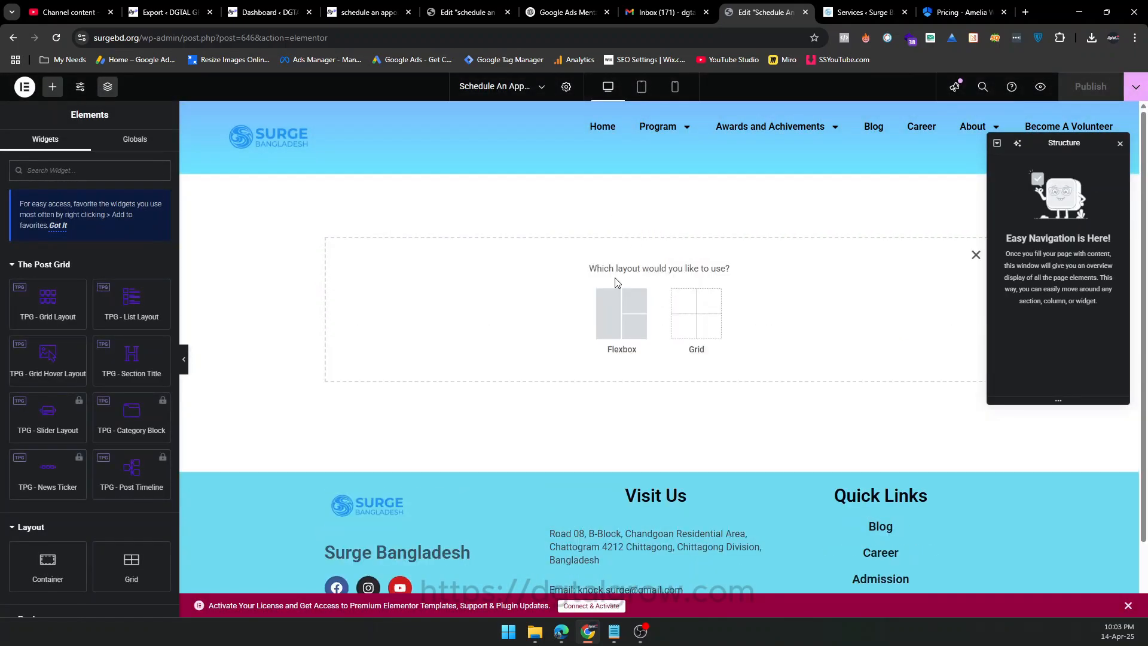
pyautogui.click(619, 314)
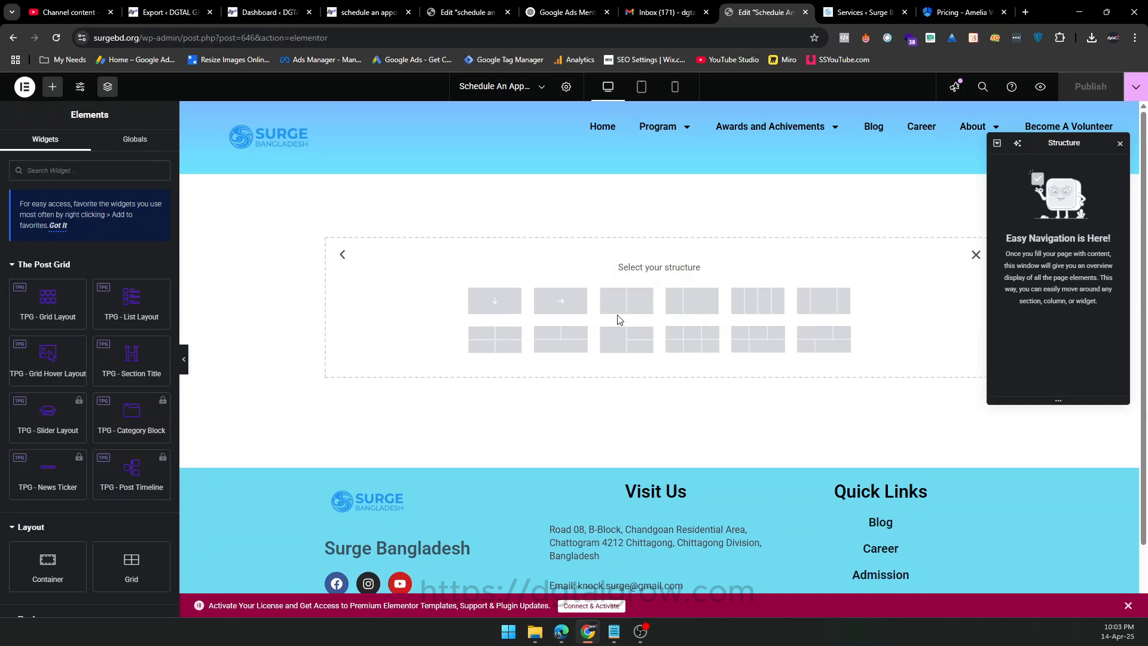
pyautogui.click(508, 307)
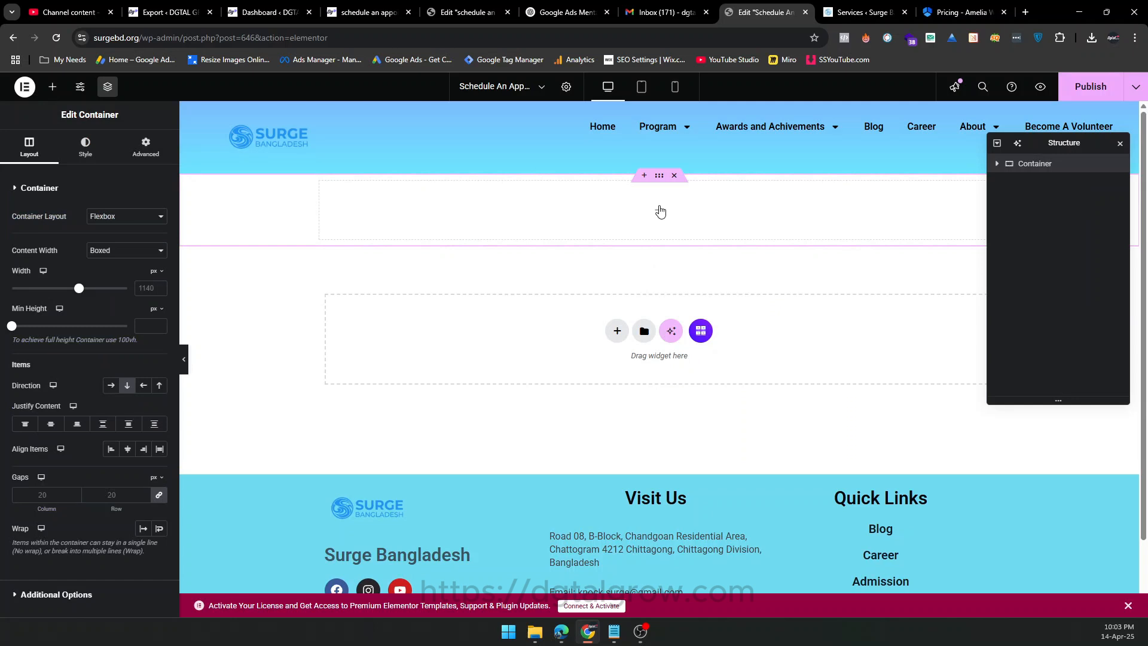
# Add a Shortcode widget to the new container and paste the shortcode [ameliacatalog category=0] into it.
pyautogui.click(659, 210)
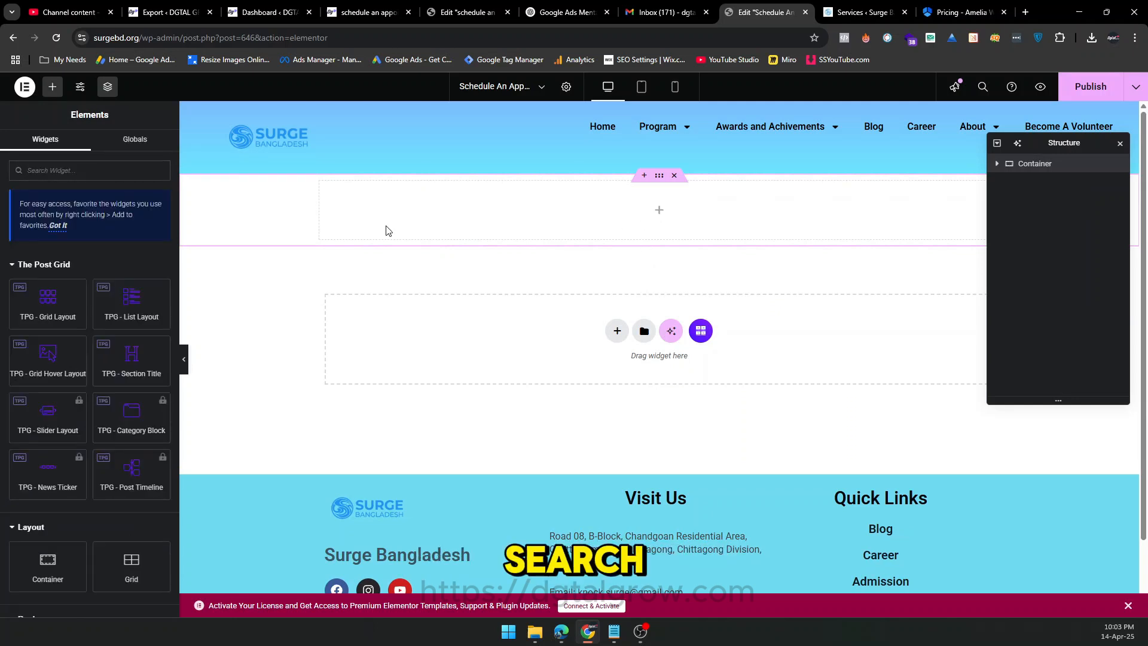
pyautogui.click(107, 172)
pyautogui.write('shortcode')
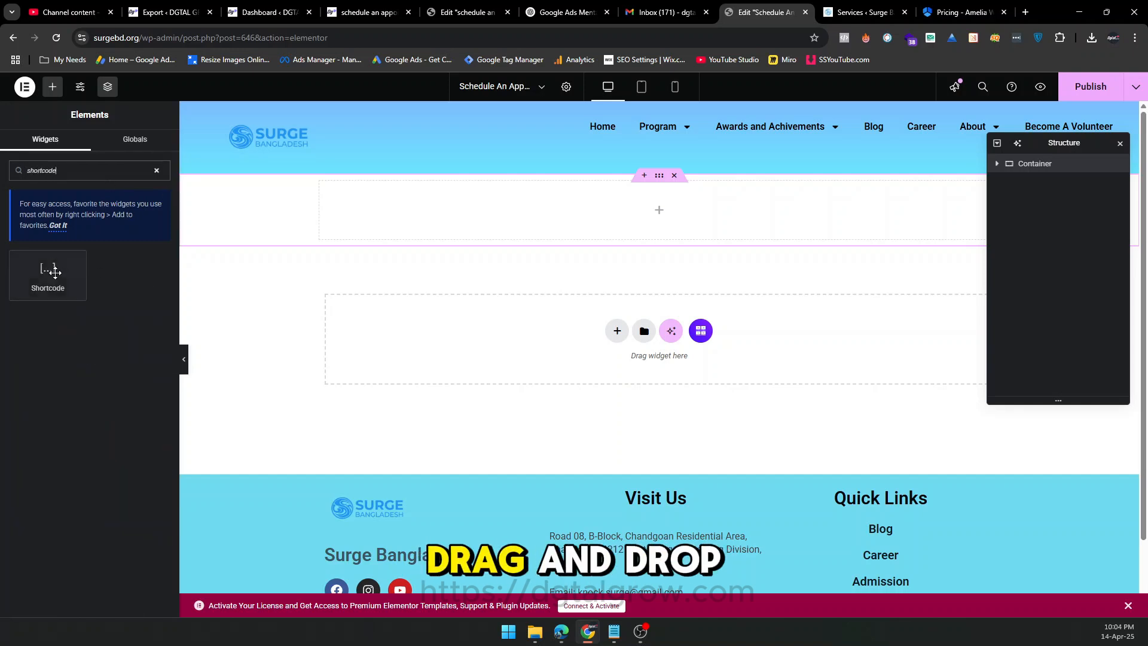
pyautogui.moveTo(48, 272); pyautogui.dragTo(630, 225)
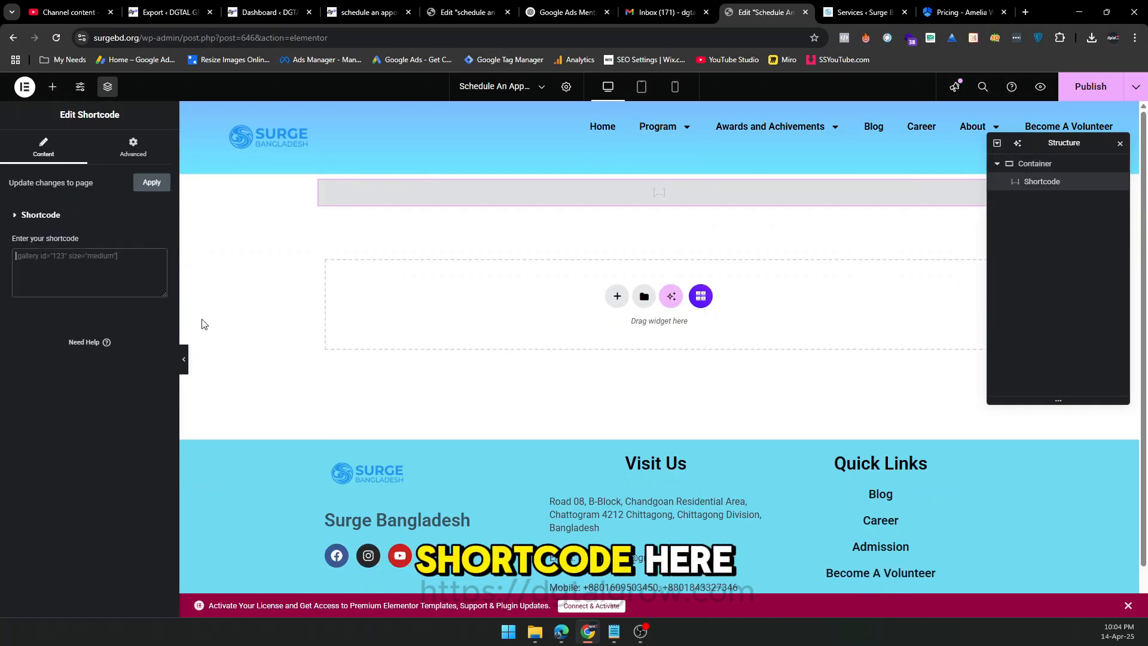
pyautogui.click(69, 268)
pyautogui.write('[ameliacatalog category=0]')
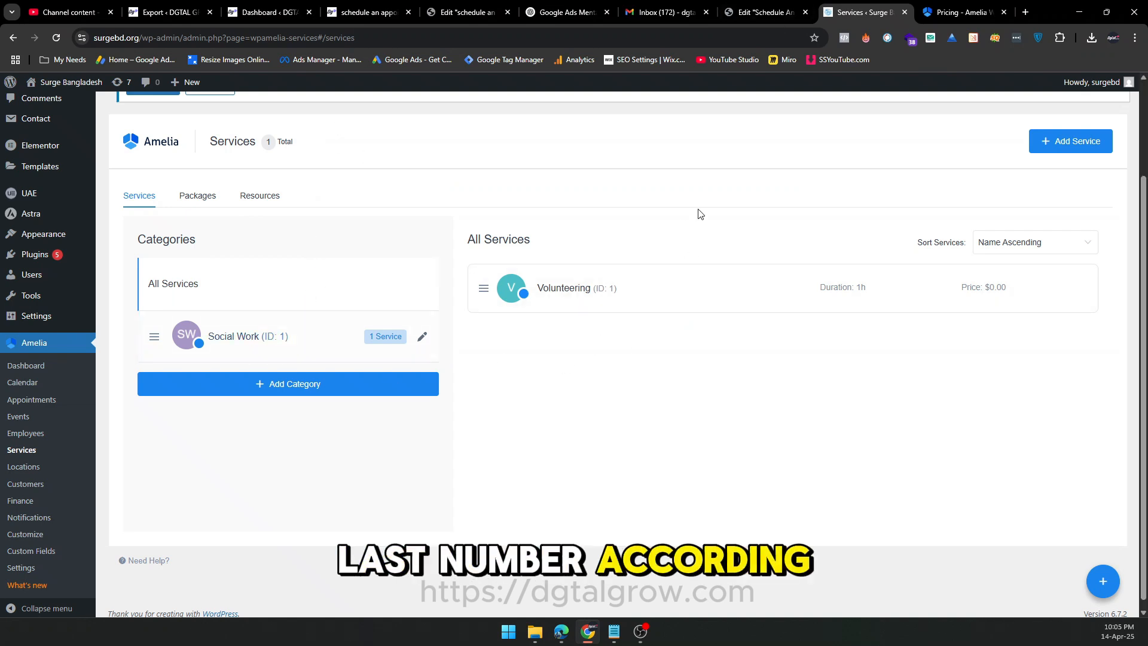
# Change the shortcode to [ameliacatalog category=1] and publish the page.
pyautogui.click(745, 8)
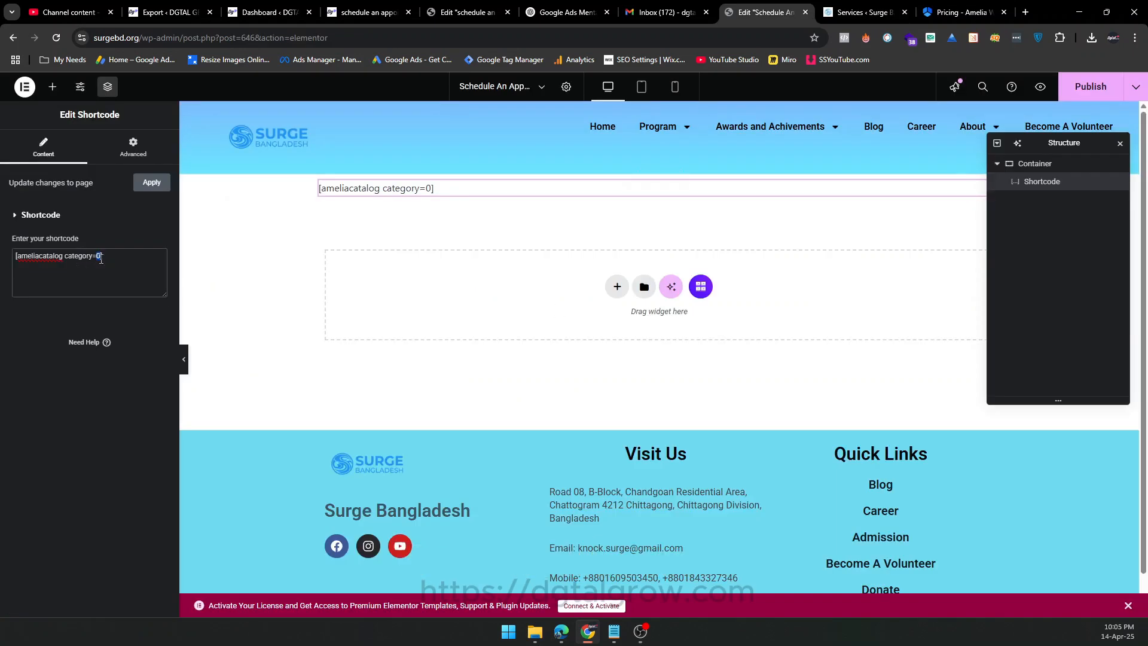
pyautogui.press('BackSpace')
pyautogui.write('1')
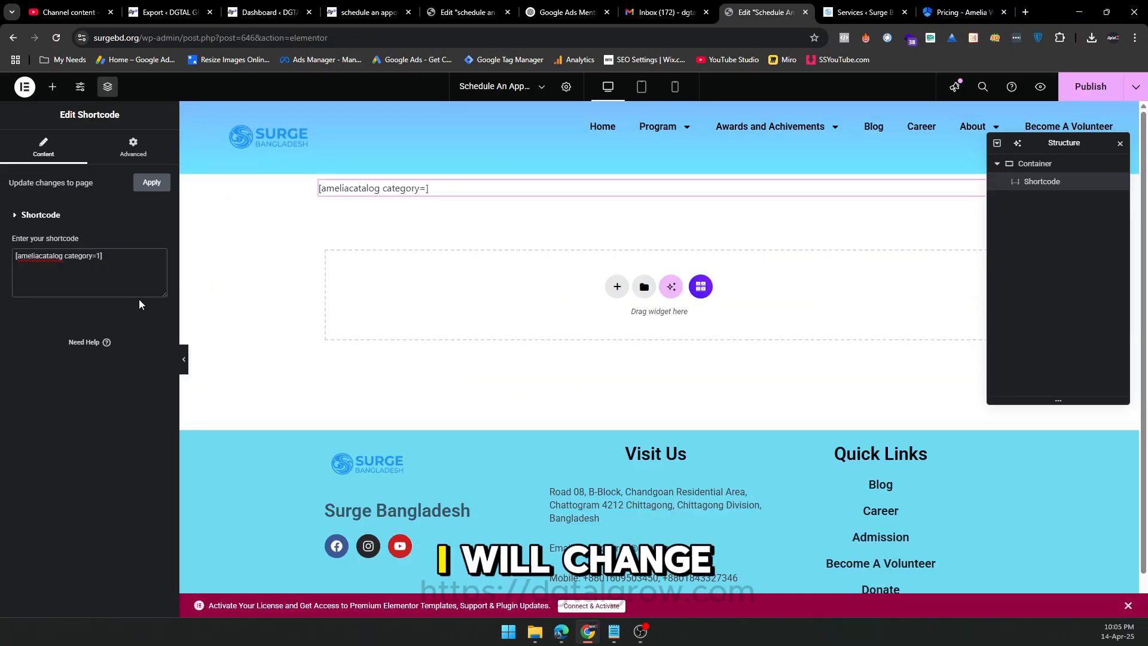
pyautogui.scroll(-2, 948, 438)
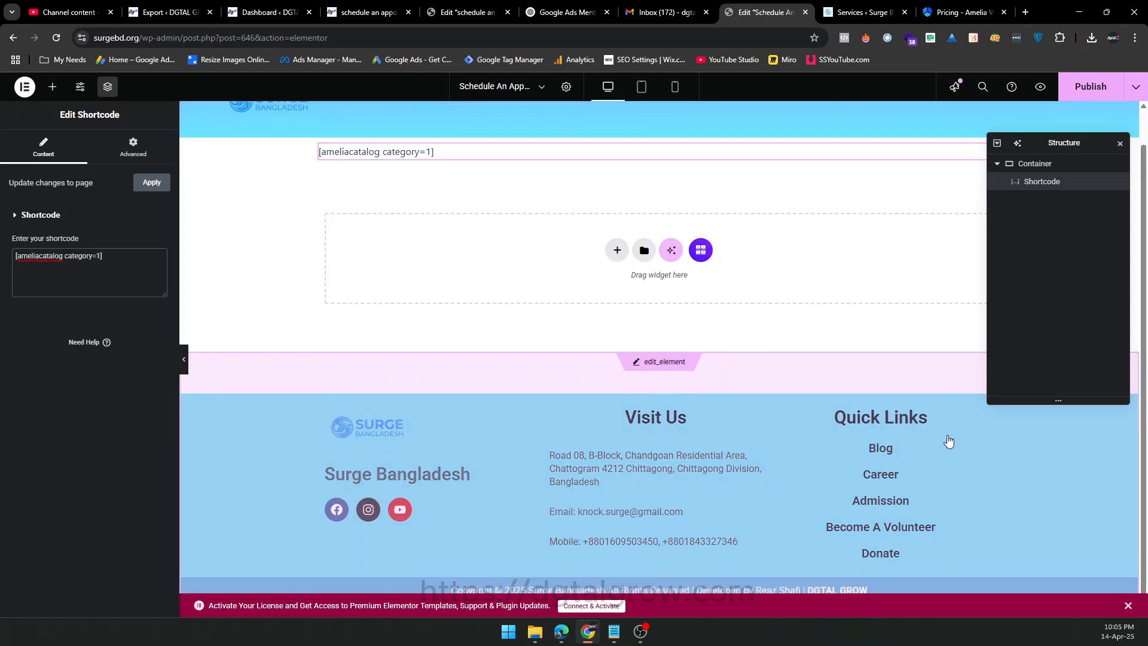
pyautogui.scroll(2, 438, 386)
pyautogui.click(1074, 88)
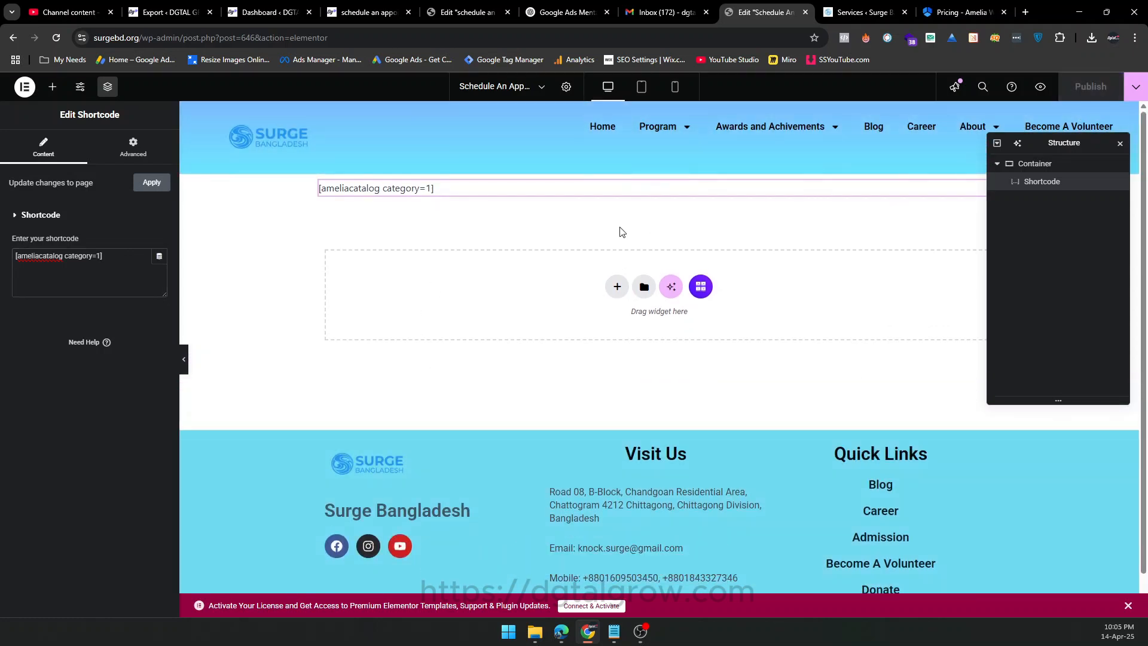
# Preview the Schedule An Appointment page and open the details of the Volunteering service.
pyautogui.click(1041, 87)
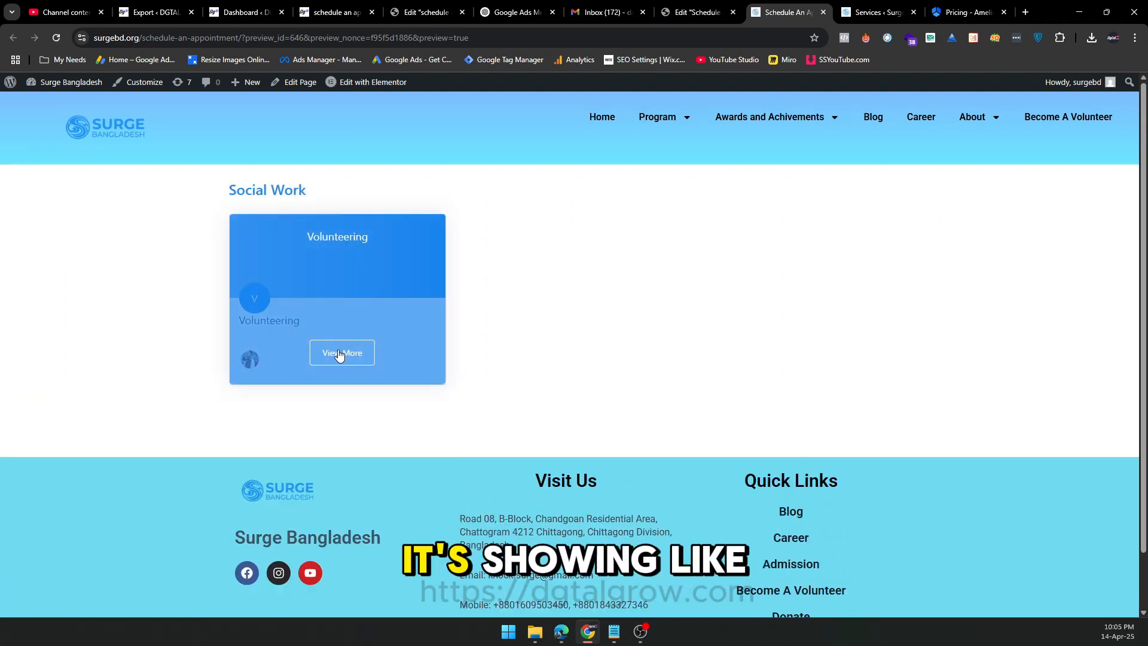
pyautogui.click(339, 353)
pyautogui.scroll(-1, 297, 329)
pyautogui.scroll(-3, 298, 329)
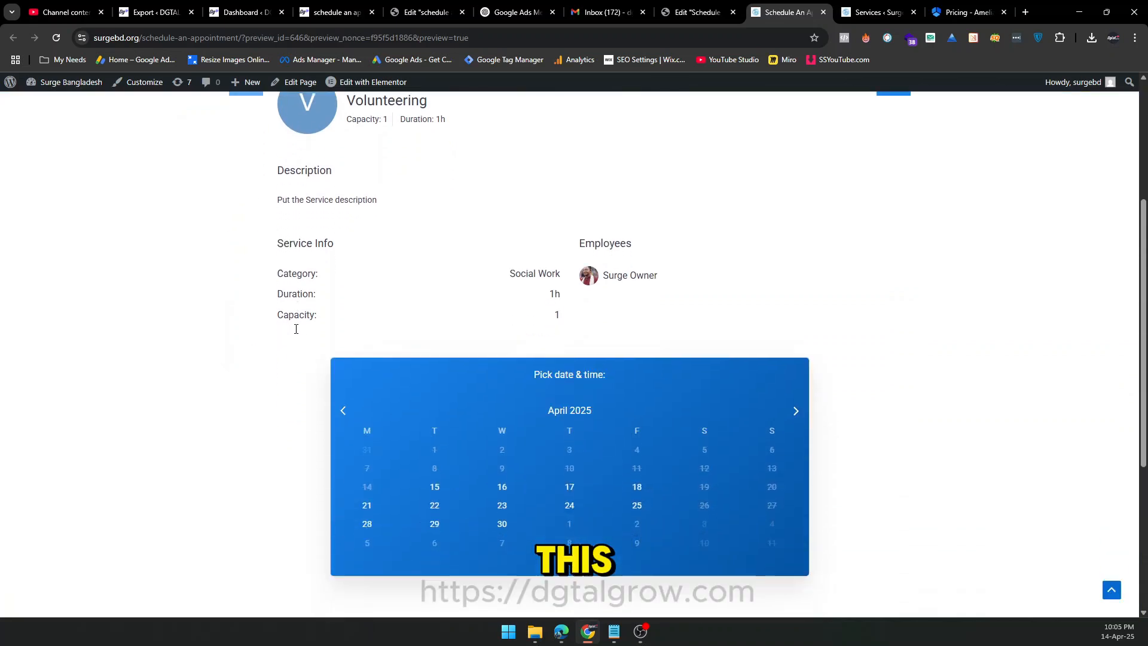
# Choose April 17, 2025 with the 12:30 pm - 1:30 pm slot for the appointment and continue to the customer details.
pyautogui.click(569, 422)
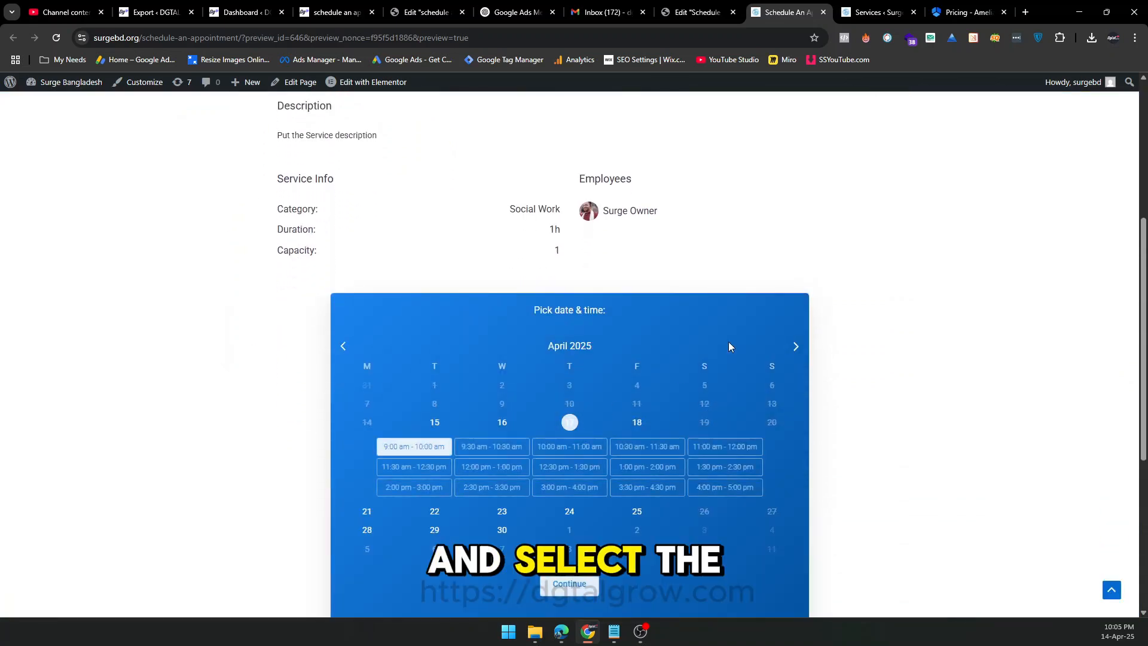
pyautogui.scroll(-1, 849, 317)
pyautogui.click(553, 406)
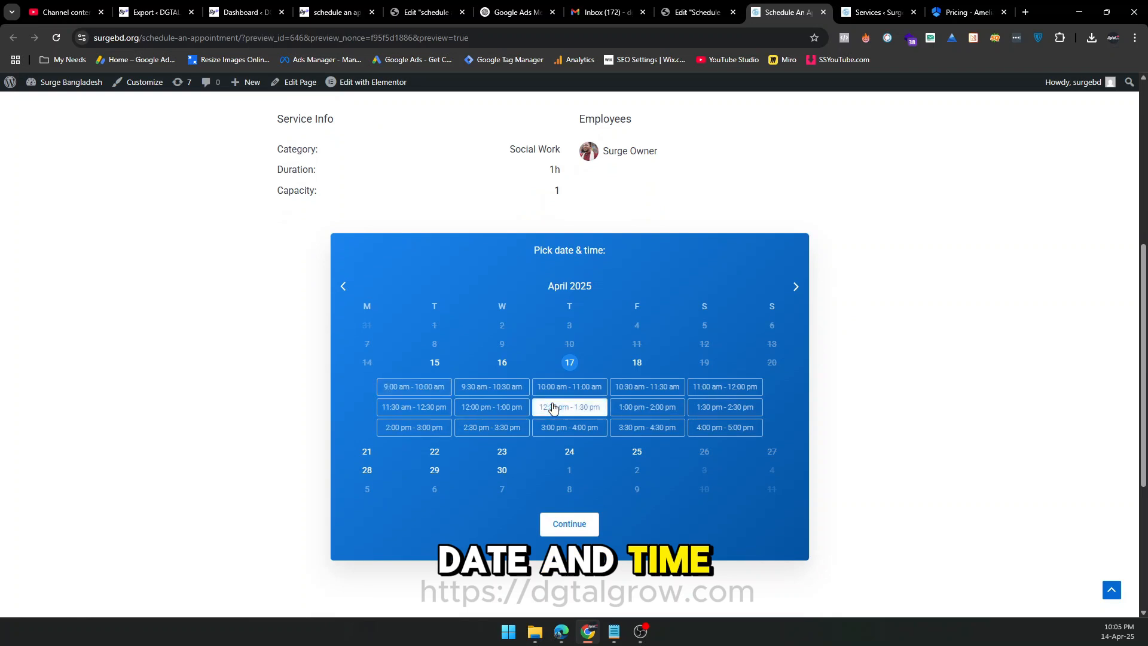
pyautogui.scroll(-2, 707, 379)
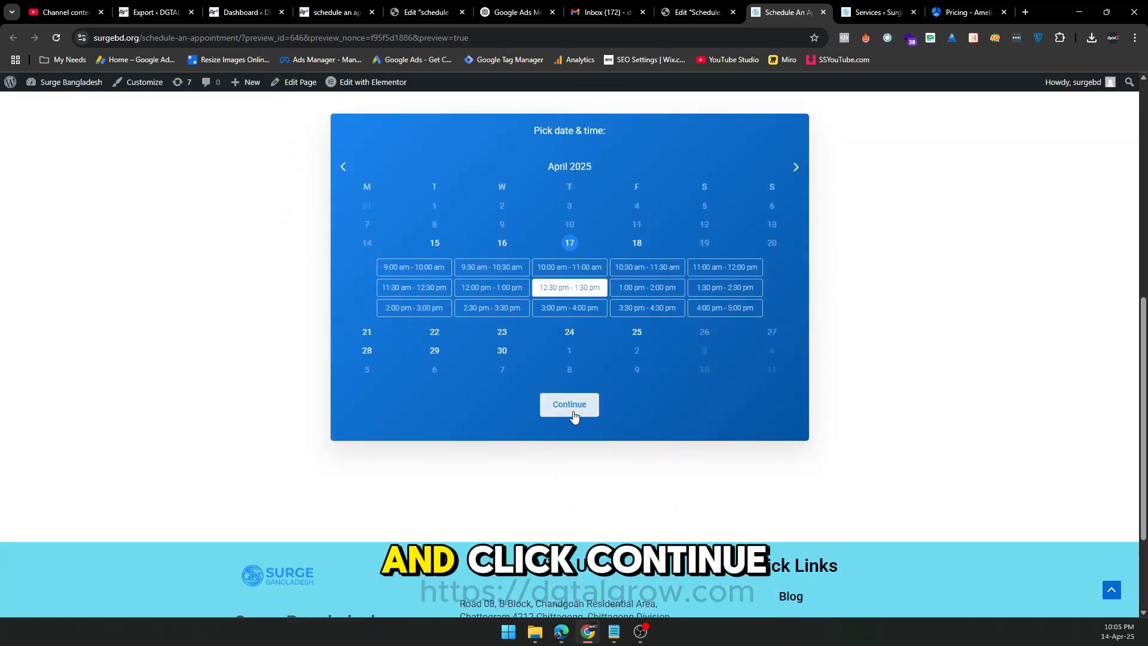
pyautogui.click(572, 411)
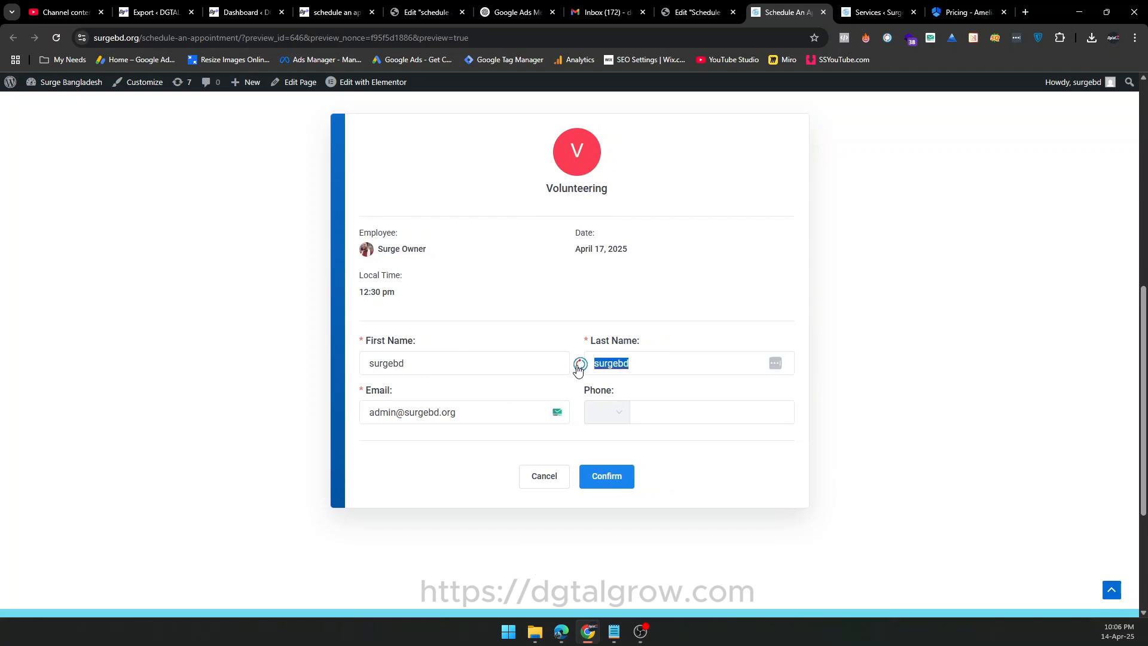
# Fill in the customer's first and last name, choose the phone's country code, and confirm the booking.
pyautogui.click(722, 365)
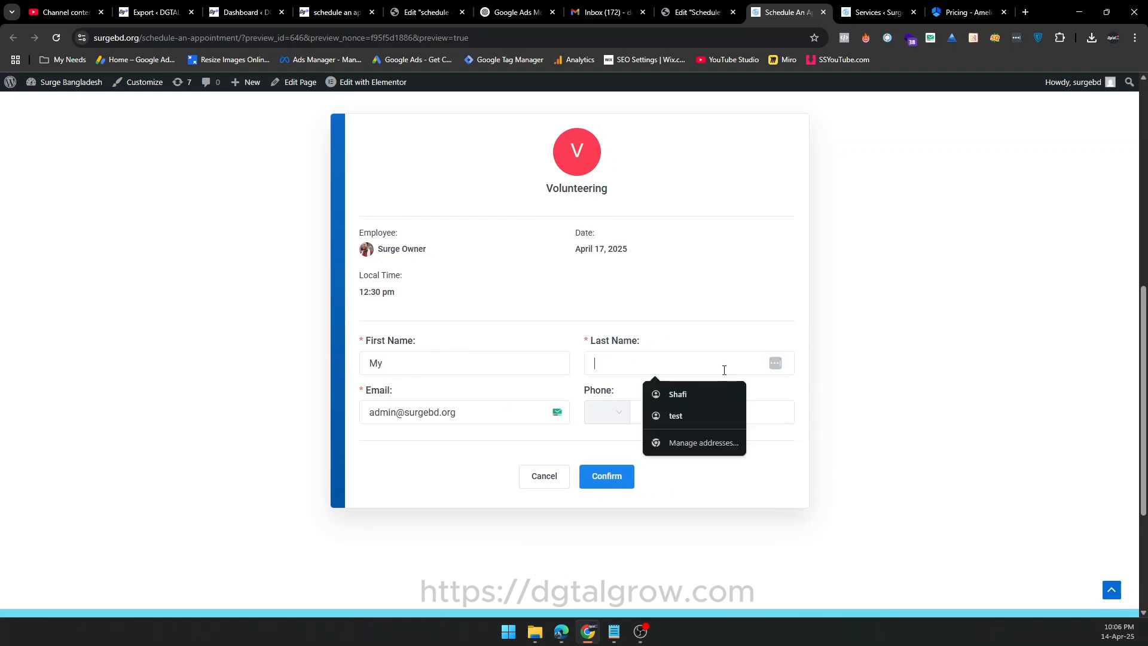
pyautogui.write('Name')
pyautogui.click(682, 415)
pyautogui.click(691, 445)
pyautogui.click(603, 417)
pyautogui.click(634, 490)
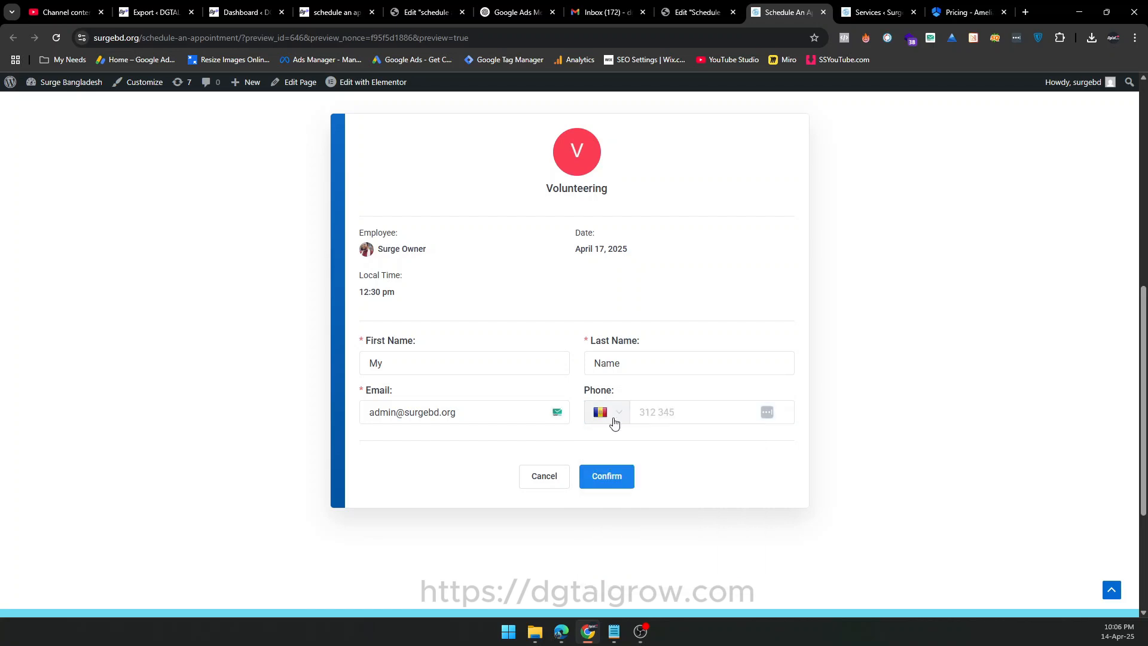
pyautogui.click(611, 418)
pyautogui.scroll(-3, 654, 530)
pyautogui.click(648, 536)
pyautogui.click(605, 476)
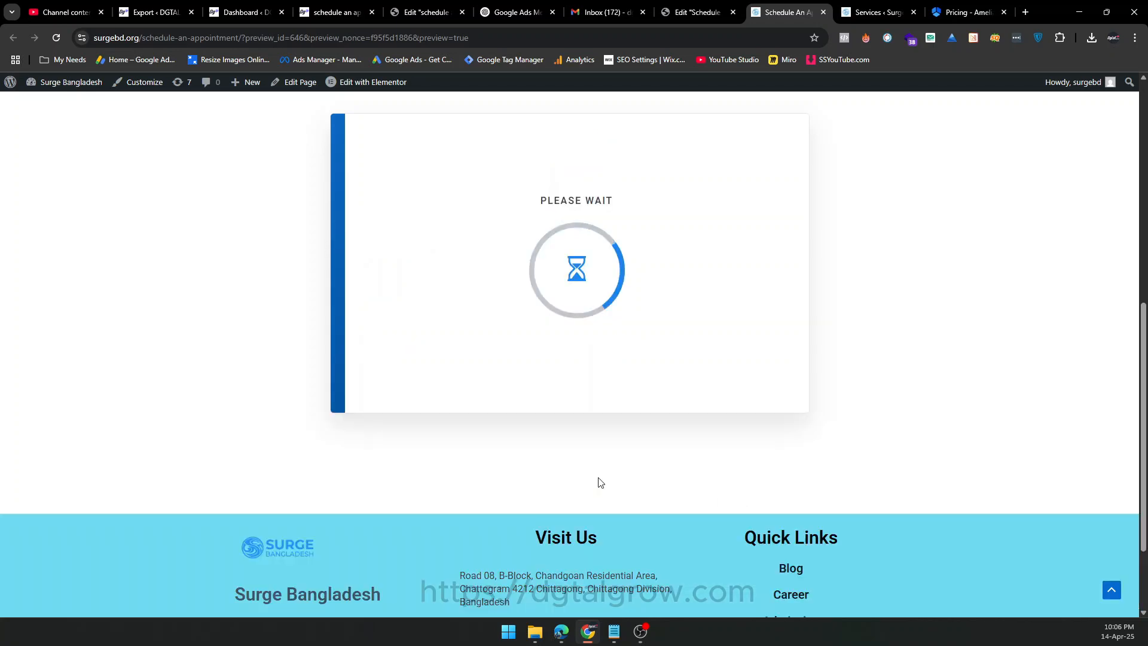
# Open Amelia's form customization page and review the booking forms and panels available to customize.
pyautogui.click(860, 11)
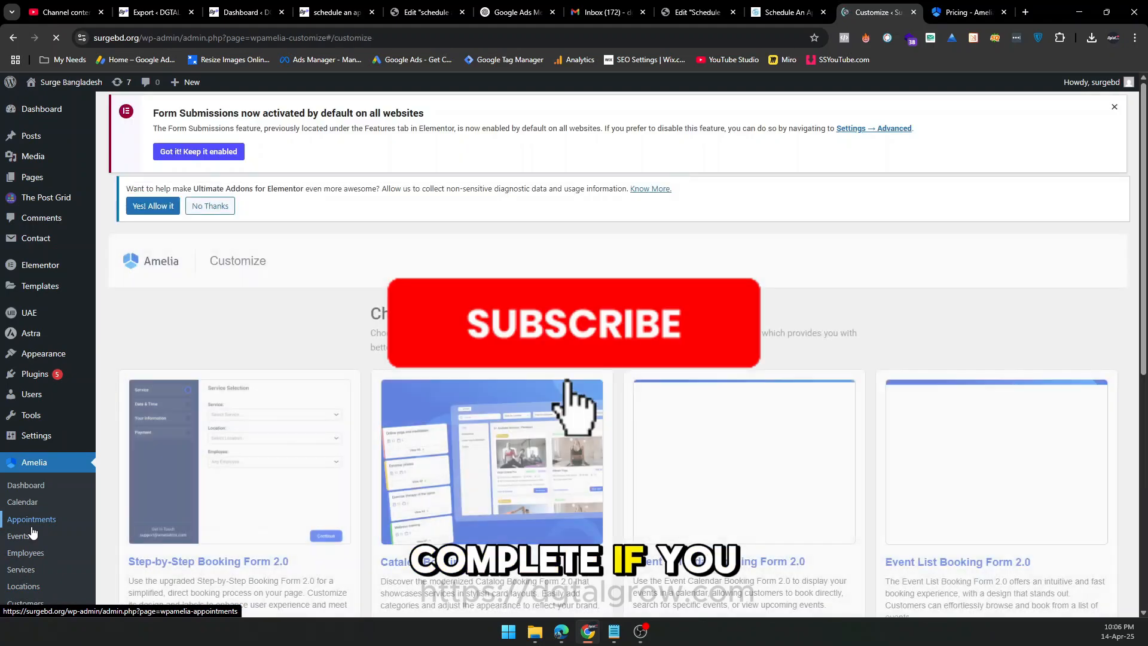
pyautogui.scroll(-2, 33, 532)
pyautogui.scroll(-2, 381, 222)
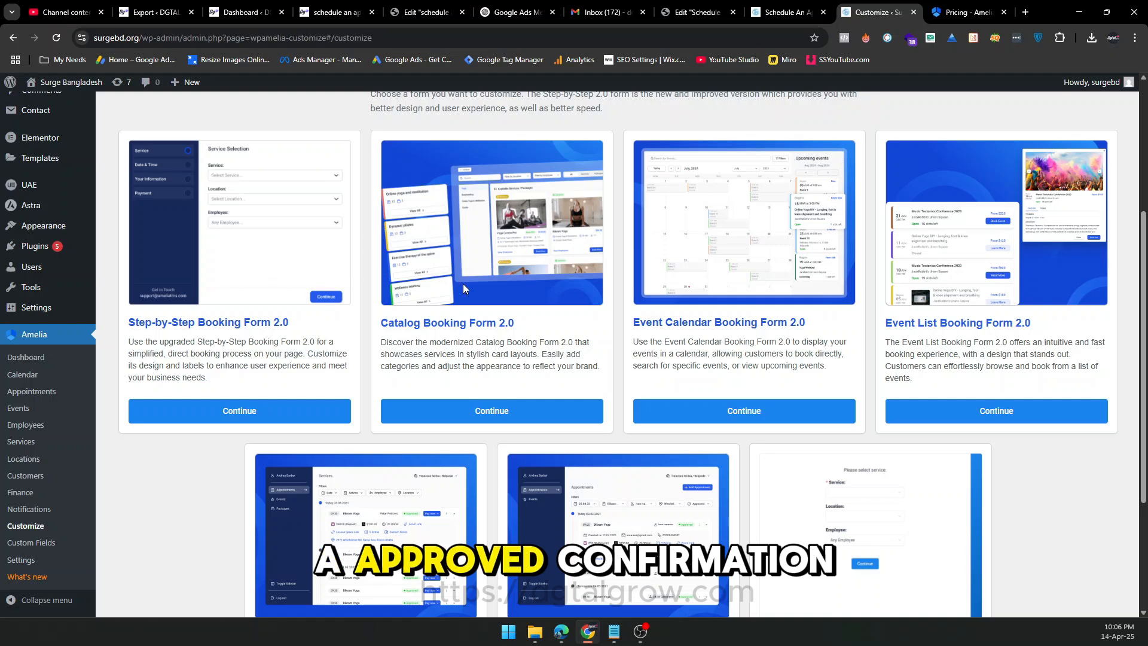
pyautogui.scroll(-2, 1073, 285)
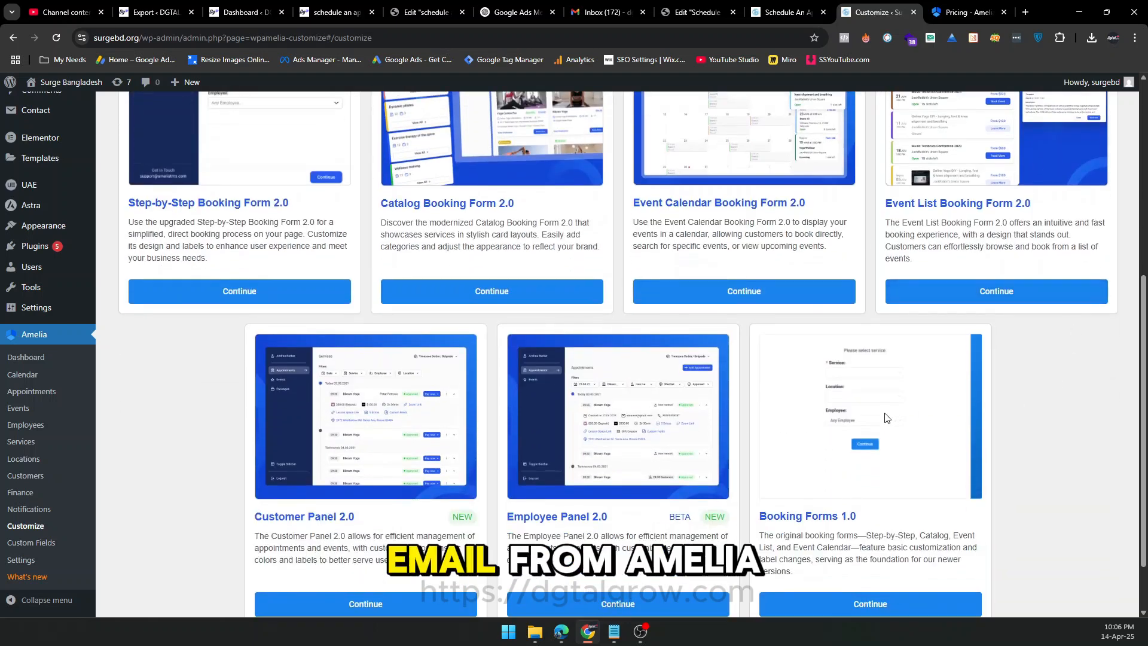
pyautogui.scroll(-2, 263, 451)
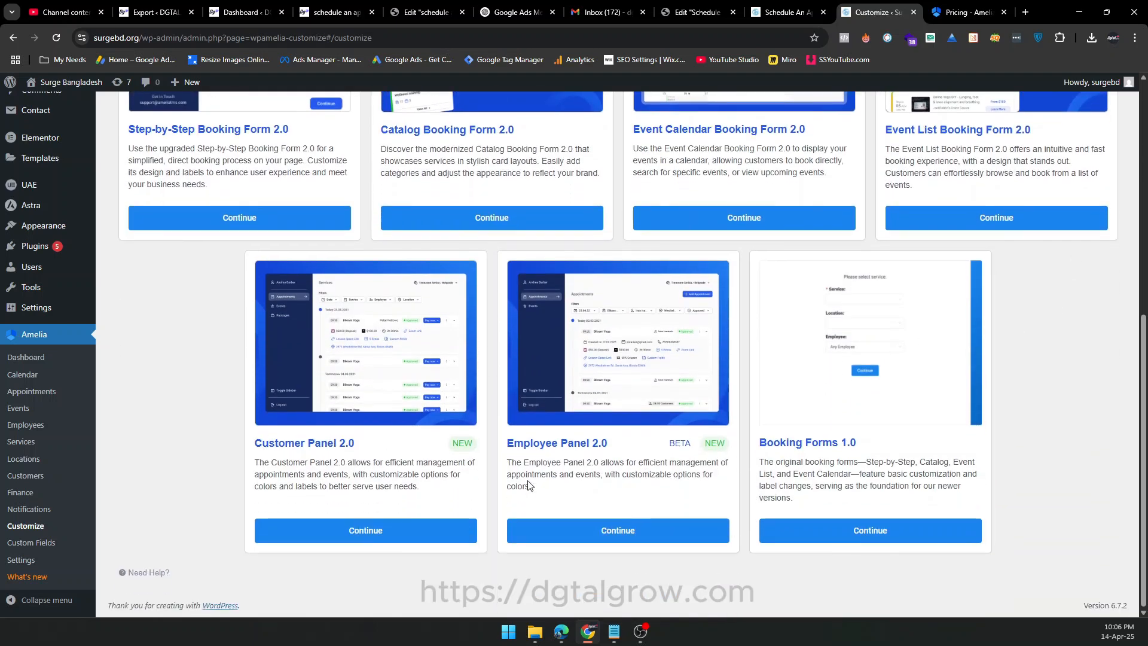
pyautogui.scroll(4, 1051, 451)
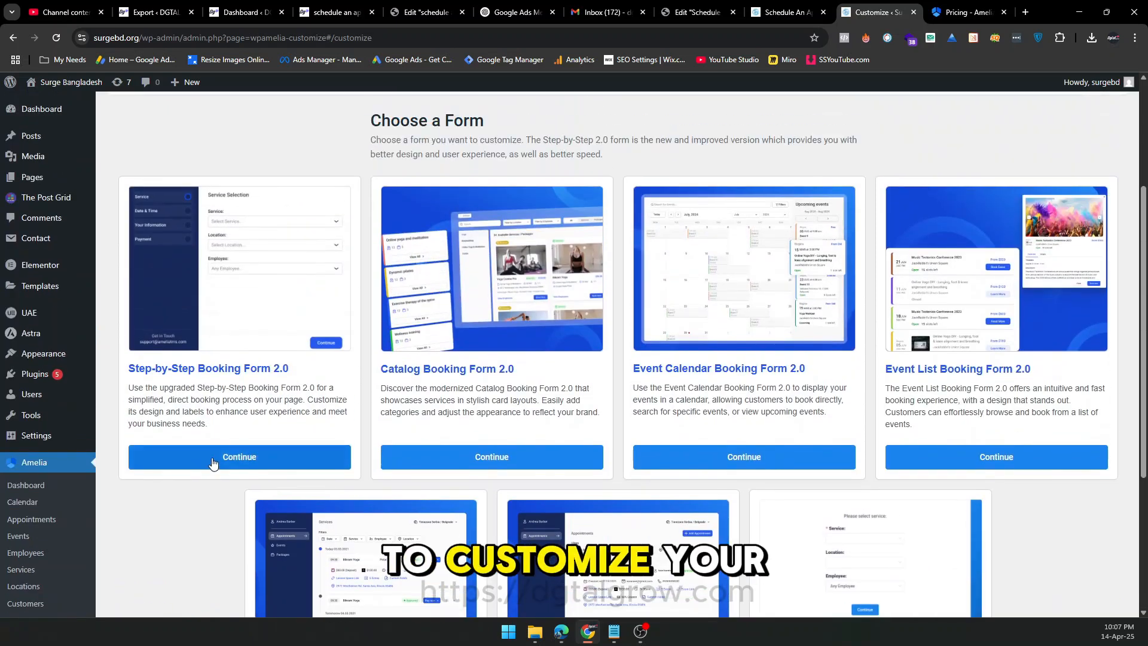
# Open the Step-by-Step Booking Form 2.0 customizer and examine its form preview, settings, sections and steps.
pyautogui.click(213, 462)
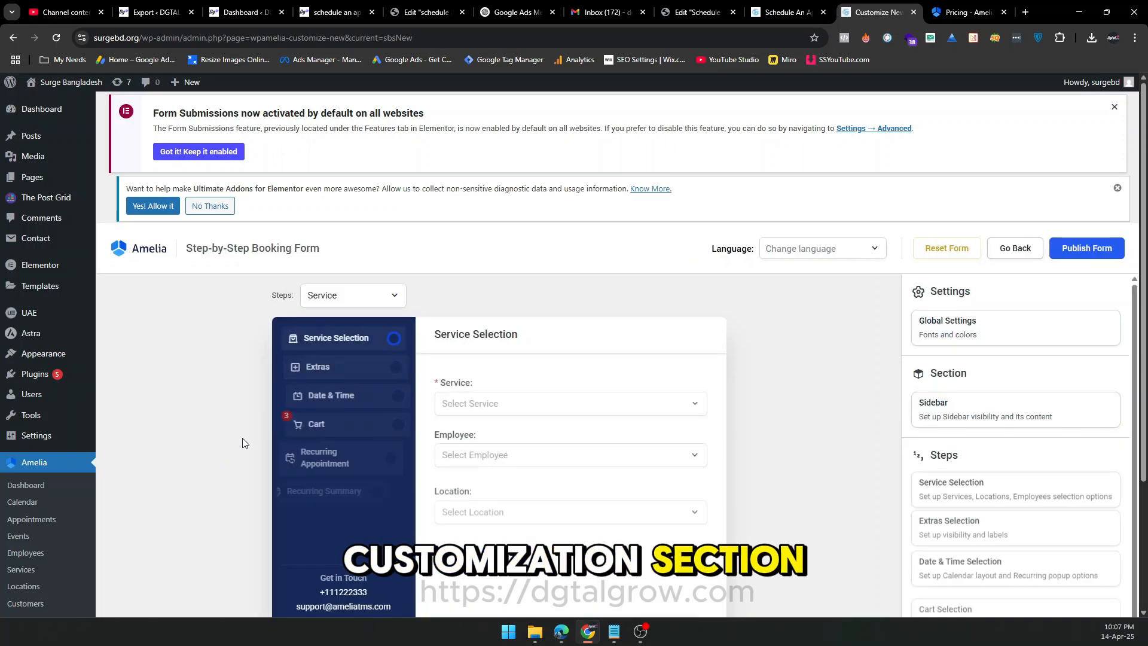
pyautogui.scroll(-1, 511, 337)
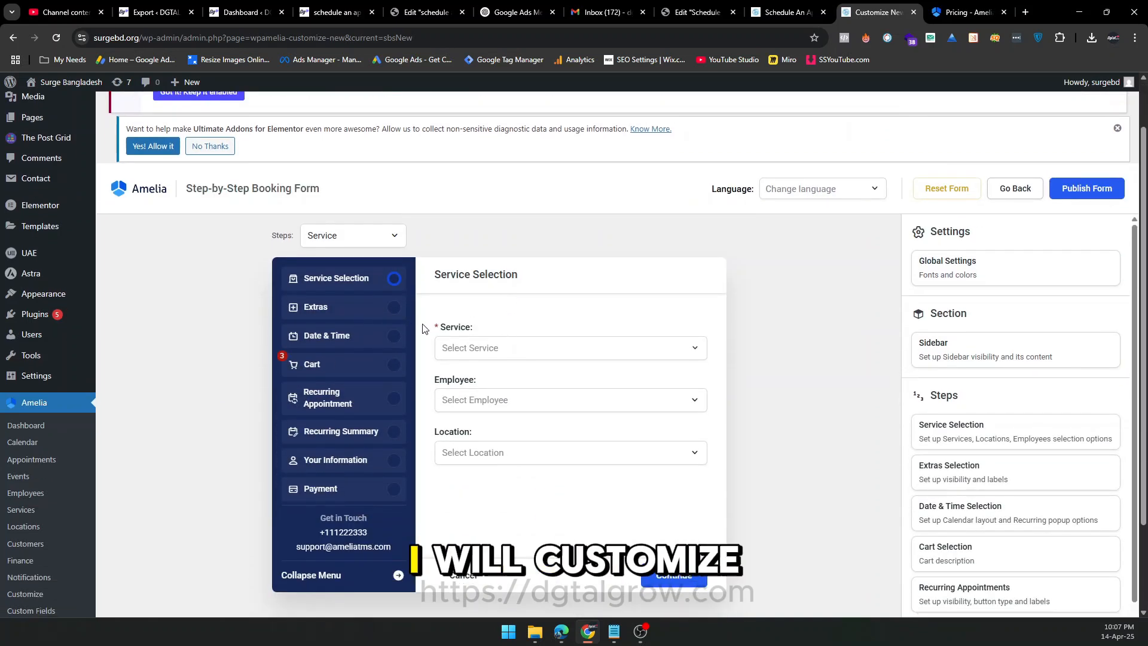
pyautogui.scroll(-1, 633, 385)
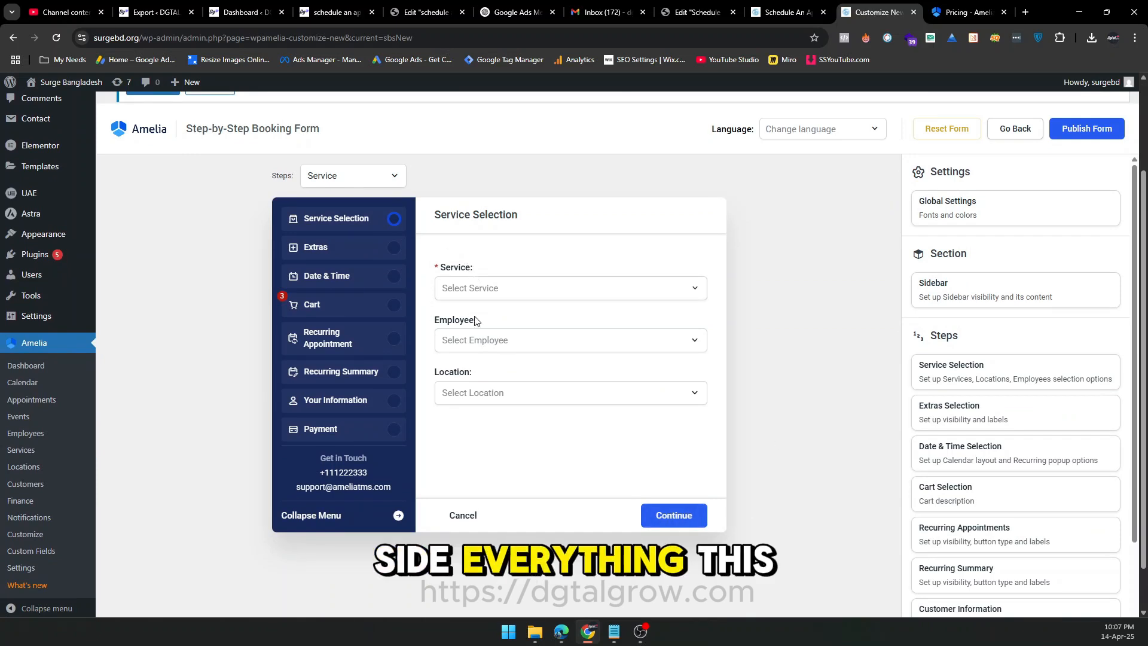
pyautogui.scroll(-3, 913, 393)
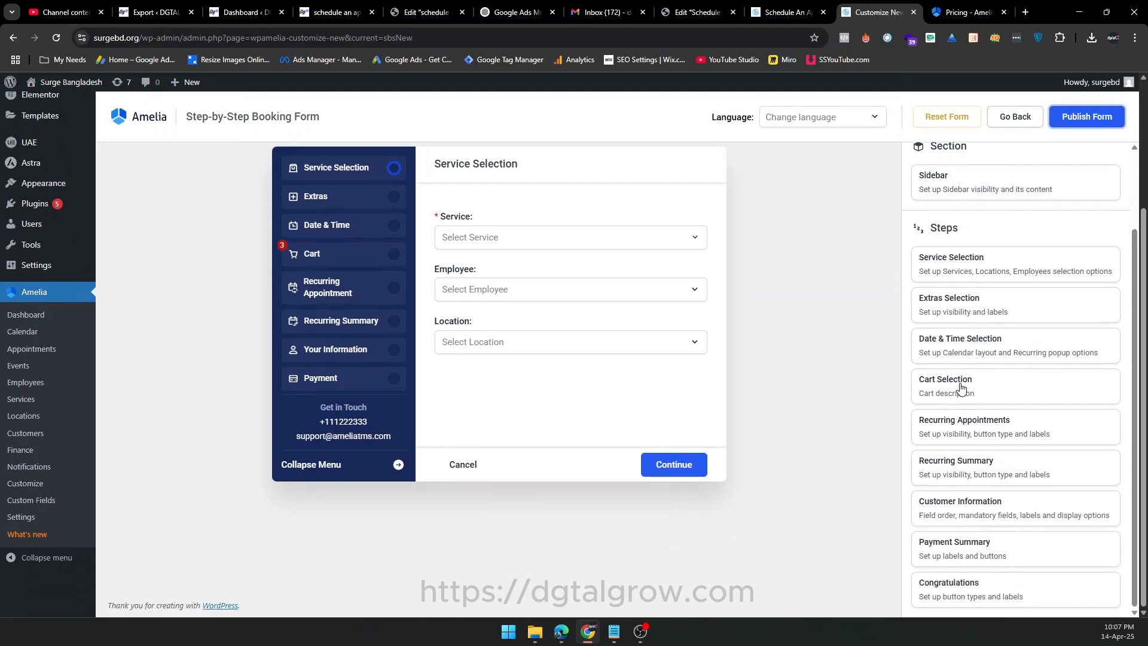
pyautogui.scroll(3, 763, 355)
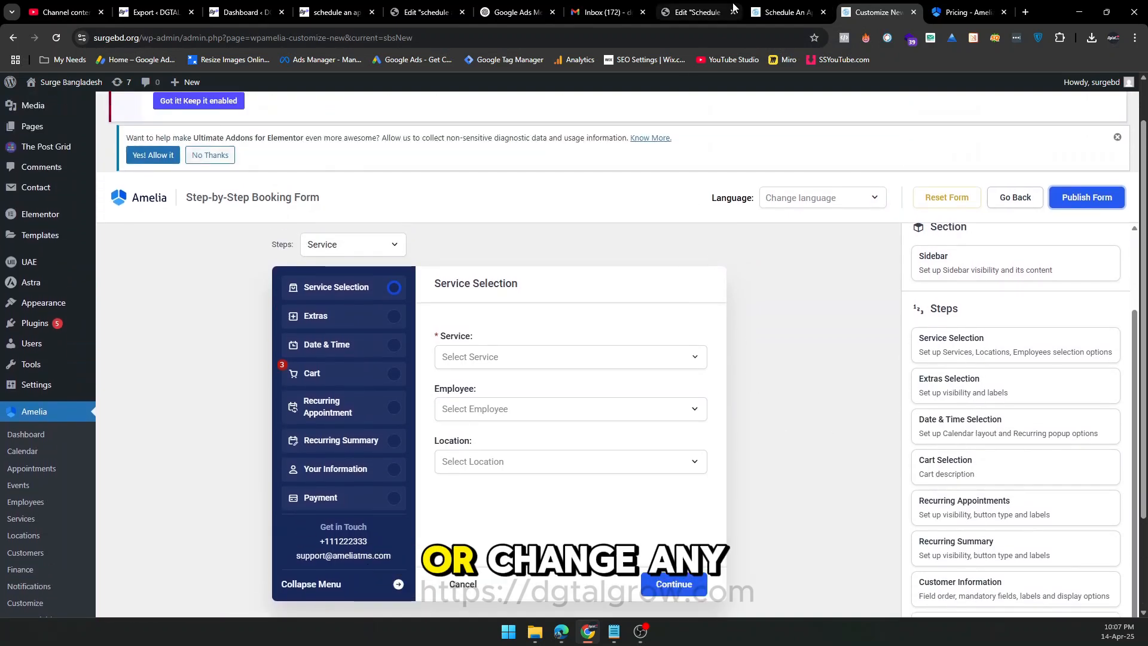
# In the Elementor editor of the Schedule An Appointment page, add a single-column Flexbox container below the catalog shortcode.
pyautogui.click(770, 6)
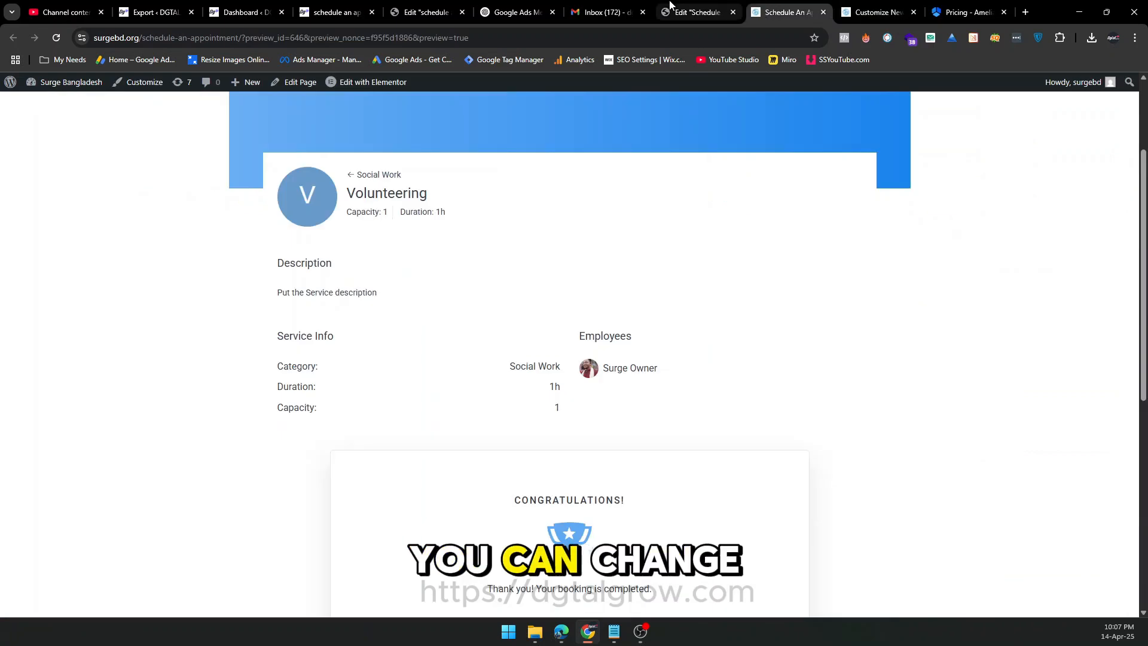
pyautogui.click(702, 11)
pyautogui.click(624, 290)
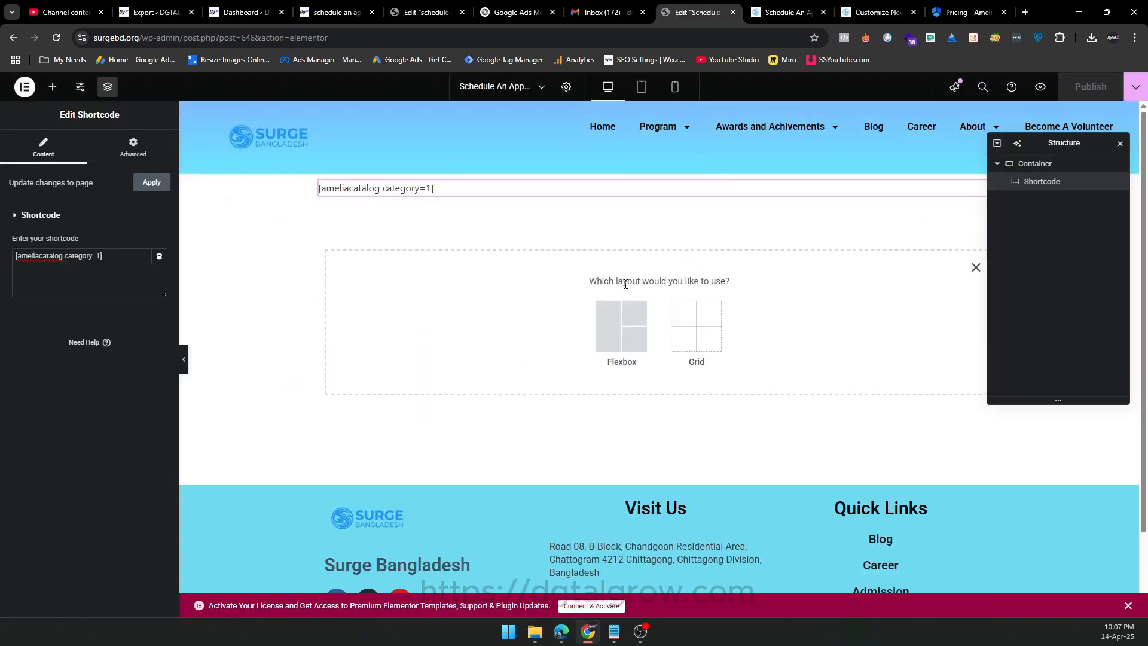
pyautogui.click(620, 324)
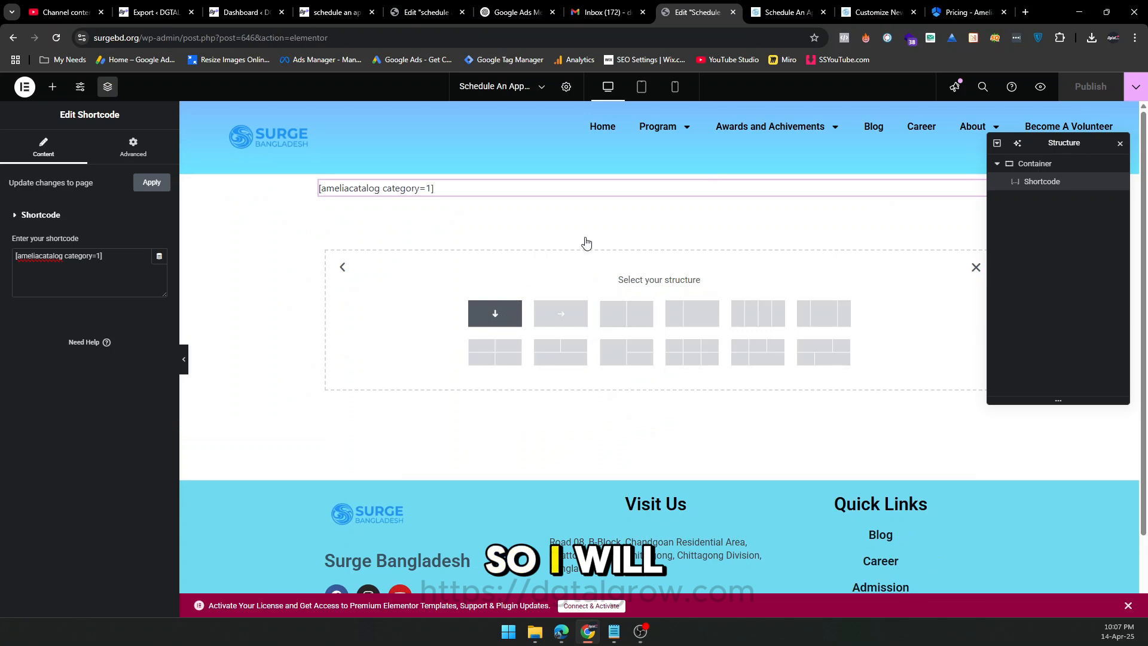
pyautogui.click(495, 313)
pyautogui.click(659, 239)
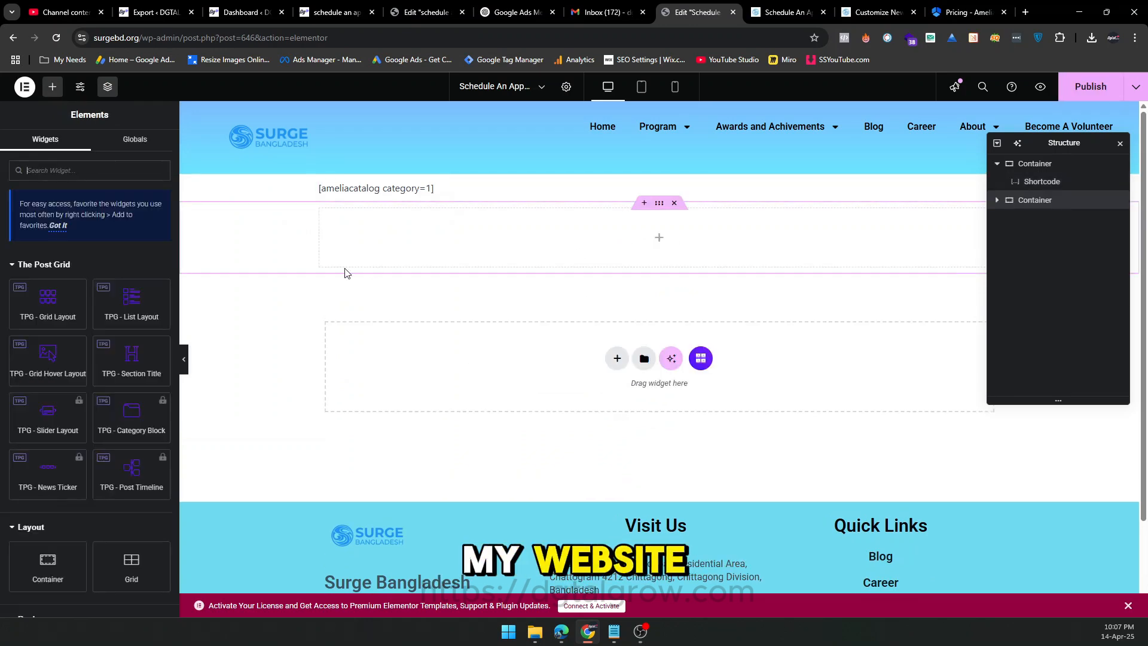
# Place the Amelia - Step-By-Step Booking widget in the new container and publish the page.
pyautogui.write('ame')
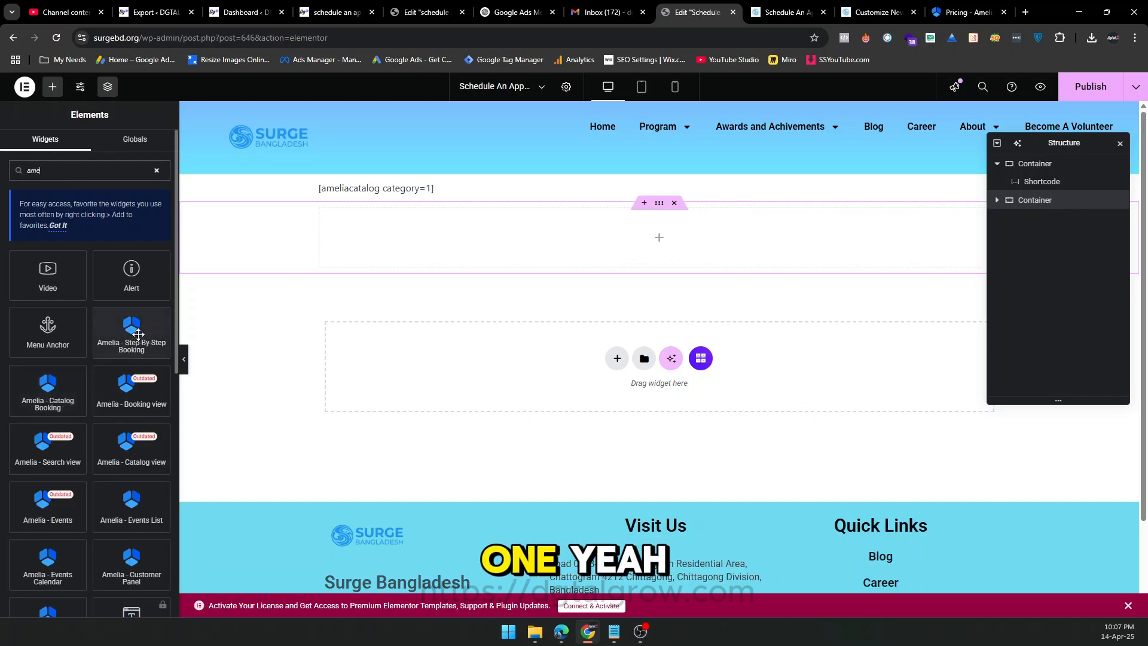
pyautogui.moveTo(131, 330); pyautogui.dragTo(569, 248)
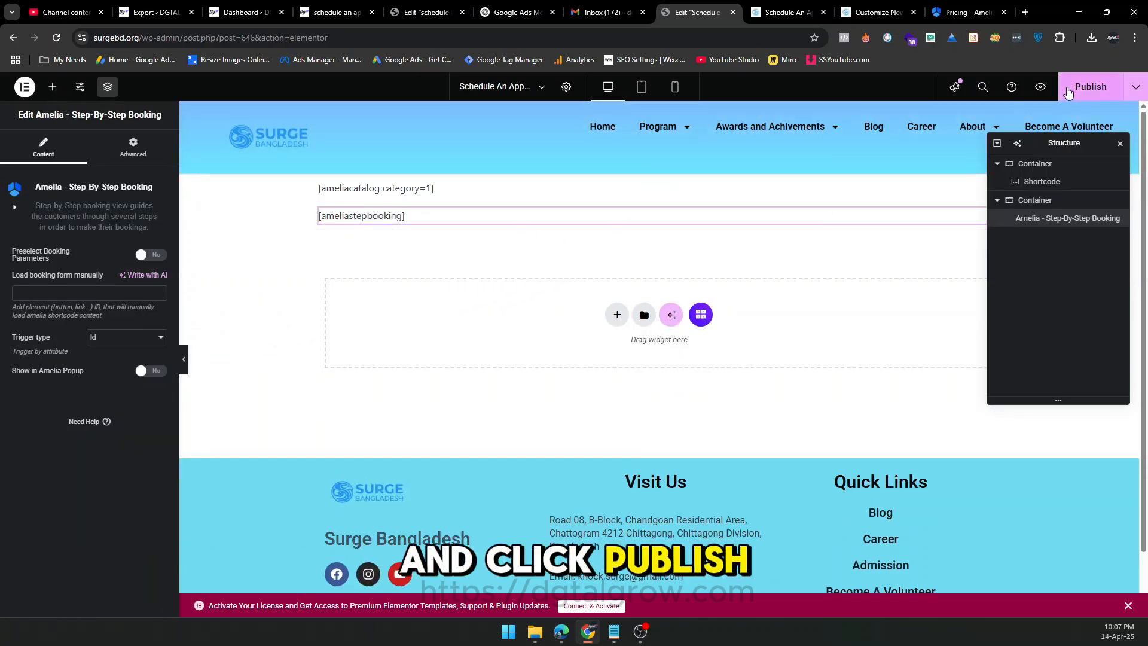
pyautogui.click(1068, 91)
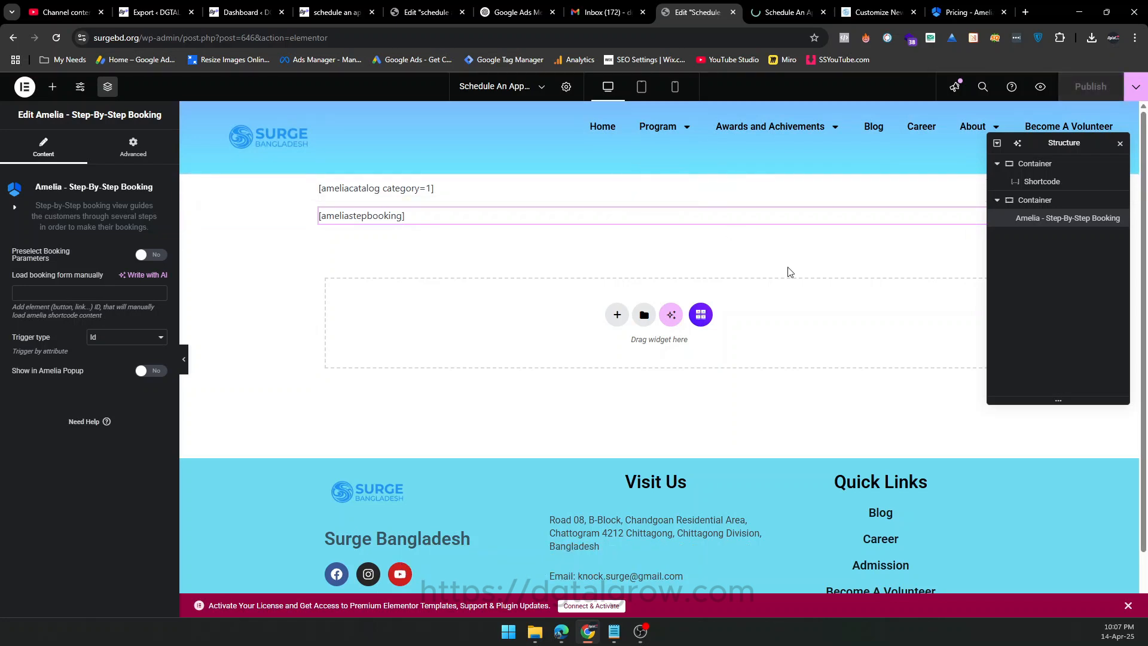
# In the page preview's step-by-step form, choose April 16, 2025 with the 10:00 AM - 11:00 AM slot and continue.
pyautogui.click(775, 13)
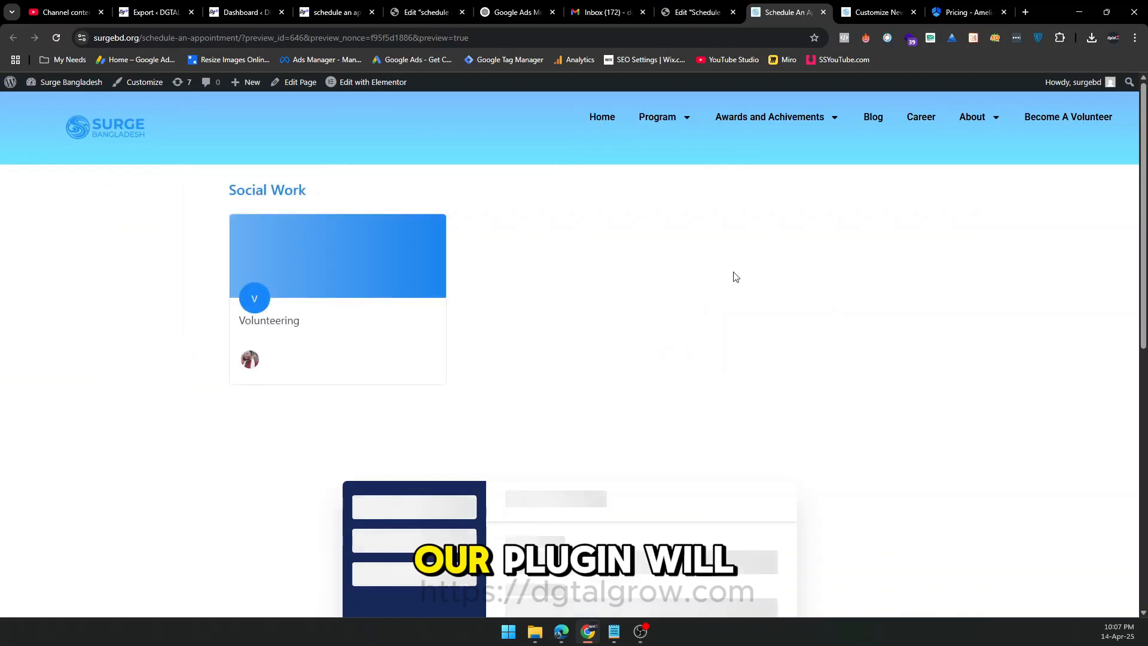
pyautogui.scroll(-5, 779, 277)
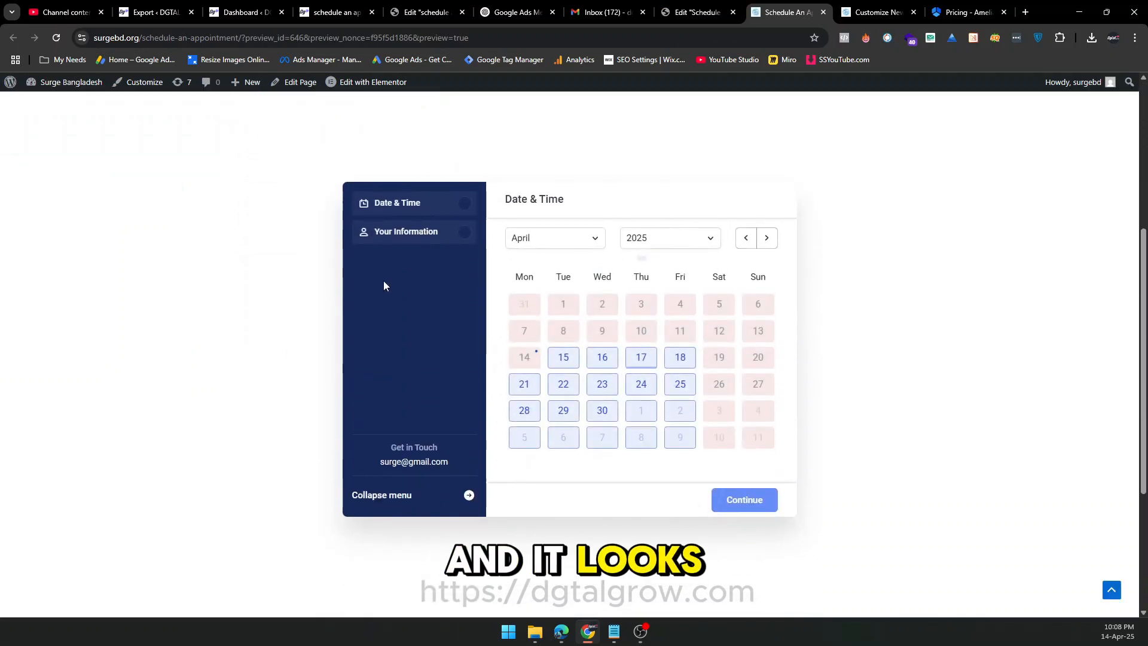
pyautogui.click(607, 358)
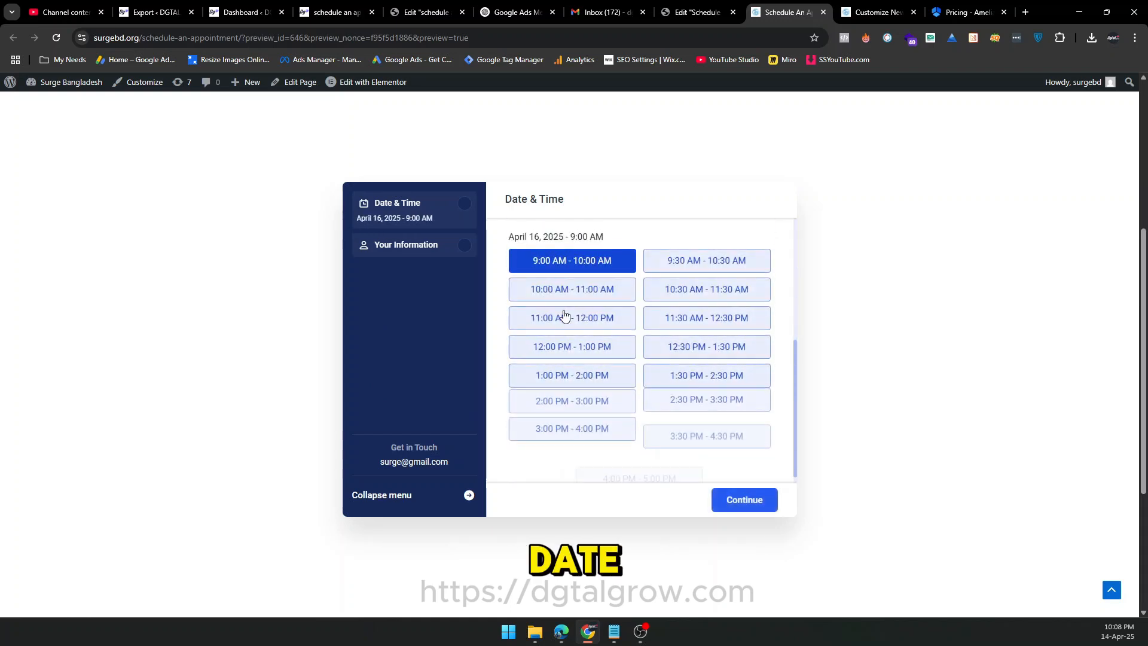
pyautogui.click(586, 289)
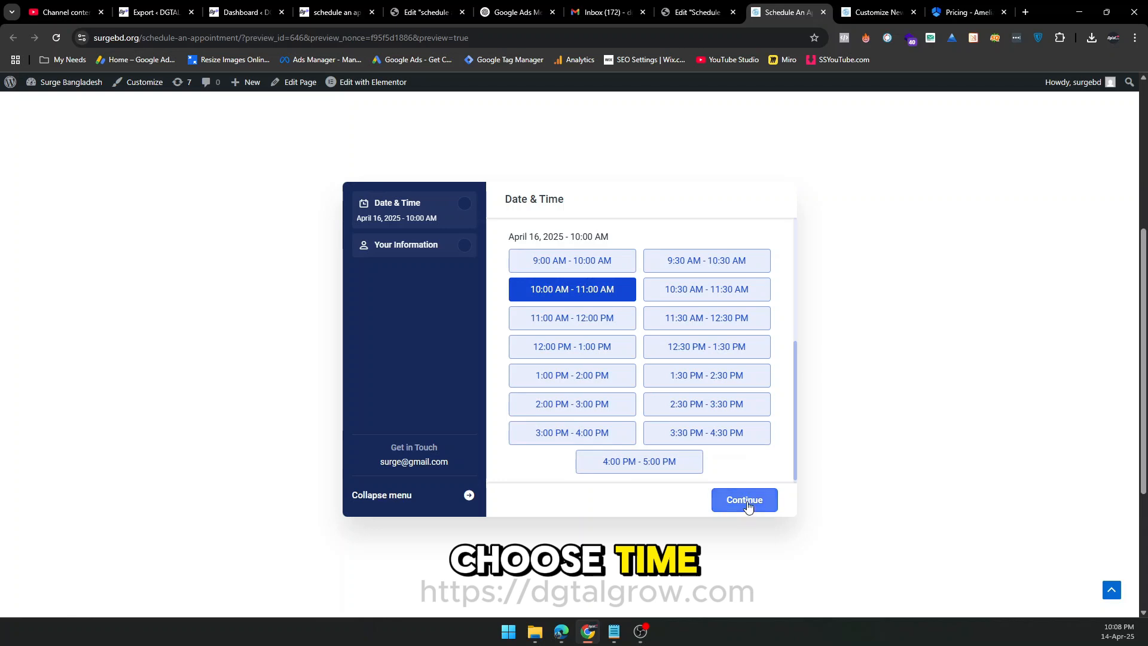
pyautogui.click(748, 501)
# Replace the customer's last name, submit the booking and finish the appointment form.
pyautogui.click(515, 251)
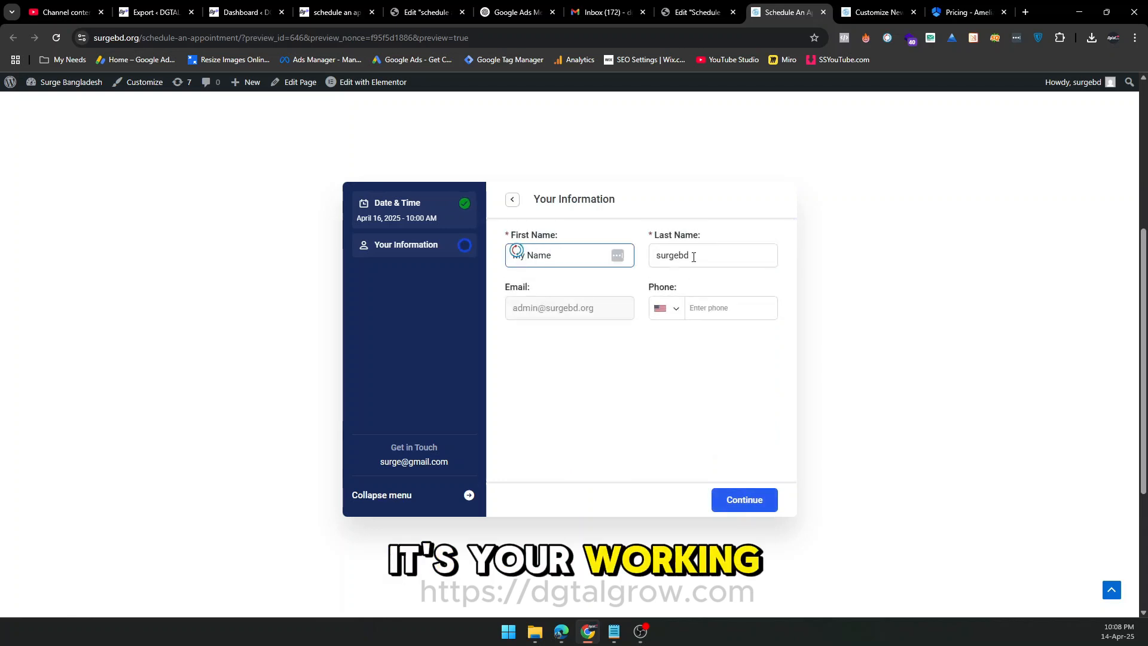
pyautogui.moveTo(693, 257); pyautogui.dragTo(647, 289)
pyautogui.write('Hope')
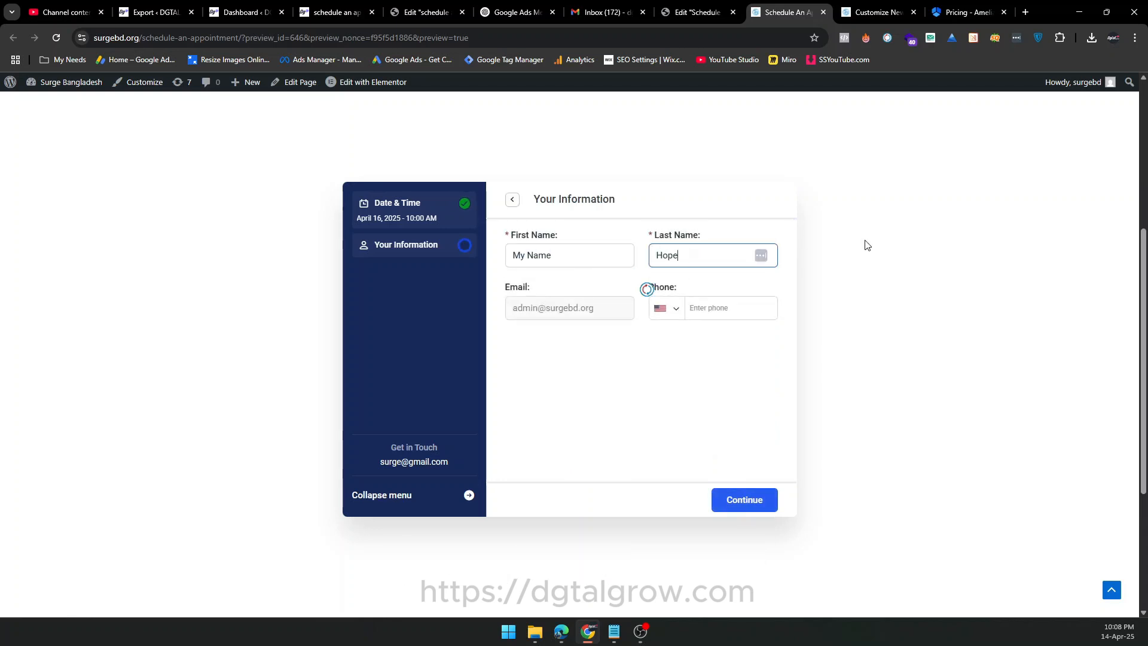
pyautogui.click(735, 507)
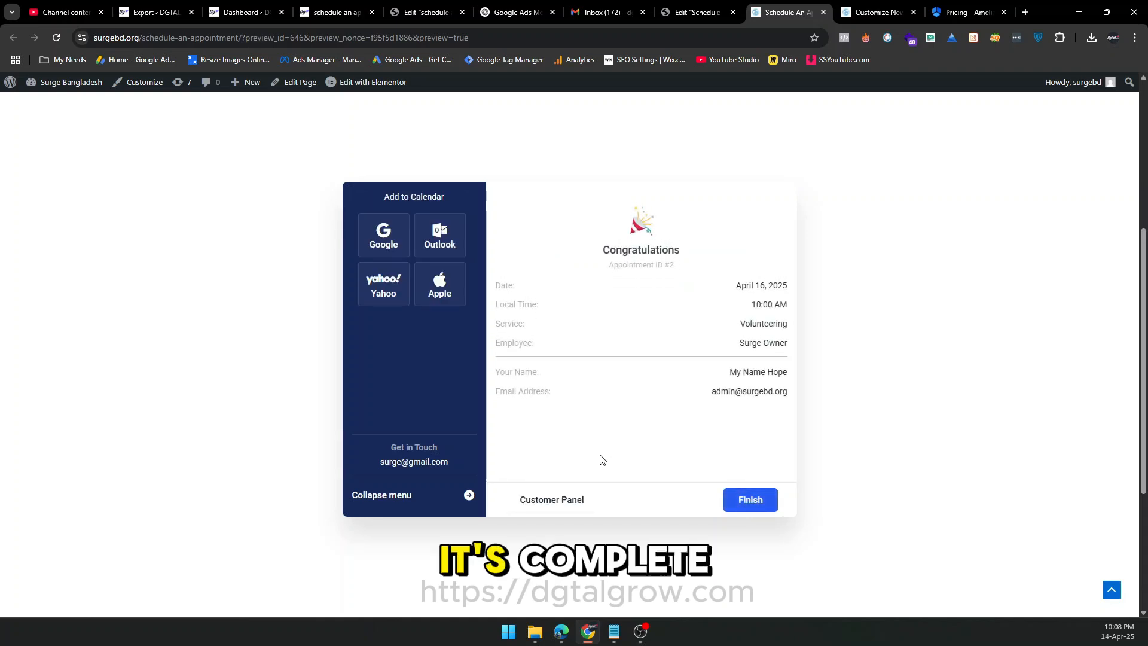
pyautogui.click(750, 501)
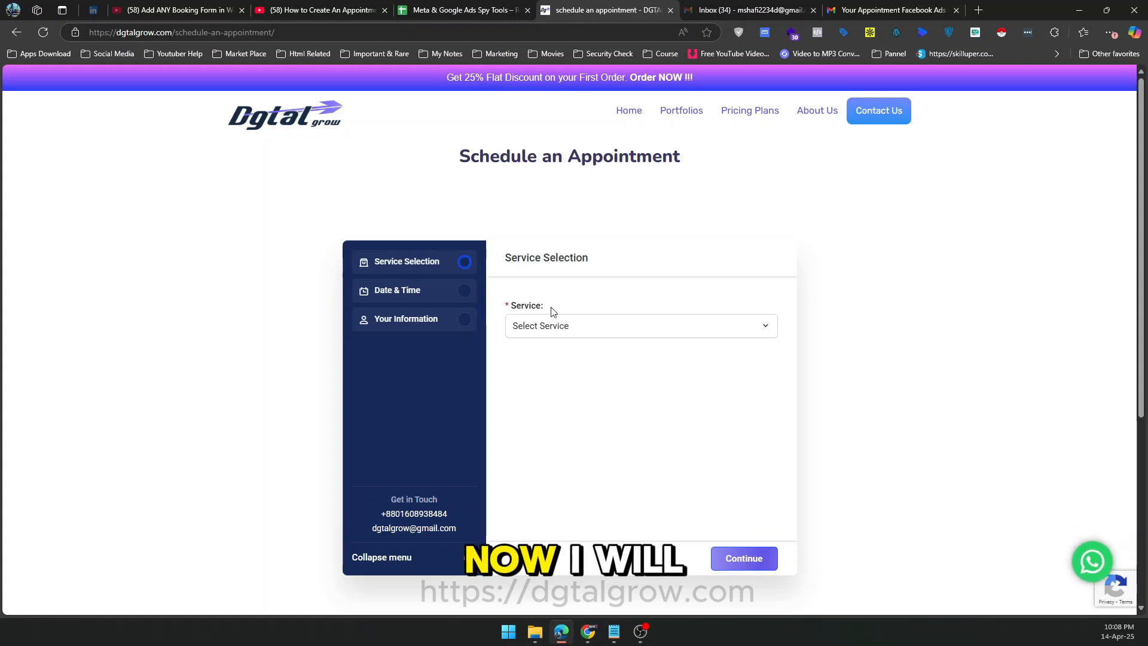
# On the dgtalgrow.com Schedule an Appointment page, select the Website Optimization / Conversion Tracking service and continue to the date selection.
pyautogui.click(556, 324)
pyautogui.click(653, 373)
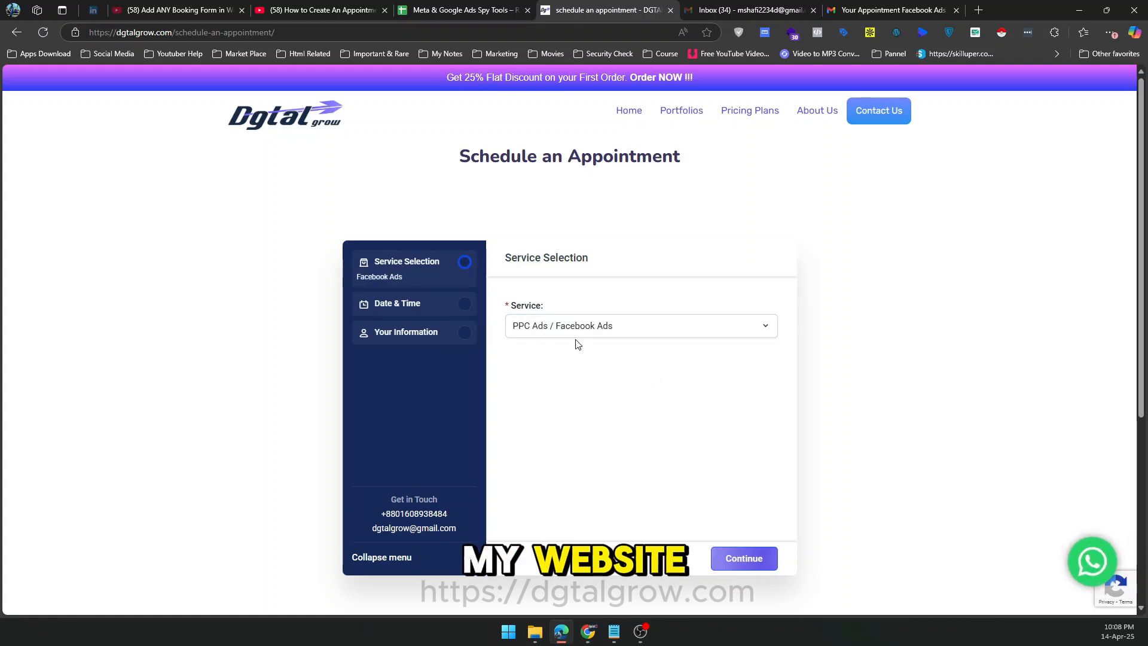
pyautogui.click(574, 329)
pyautogui.click(639, 390)
pyautogui.click(575, 327)
pyautogui.click(566, 395)
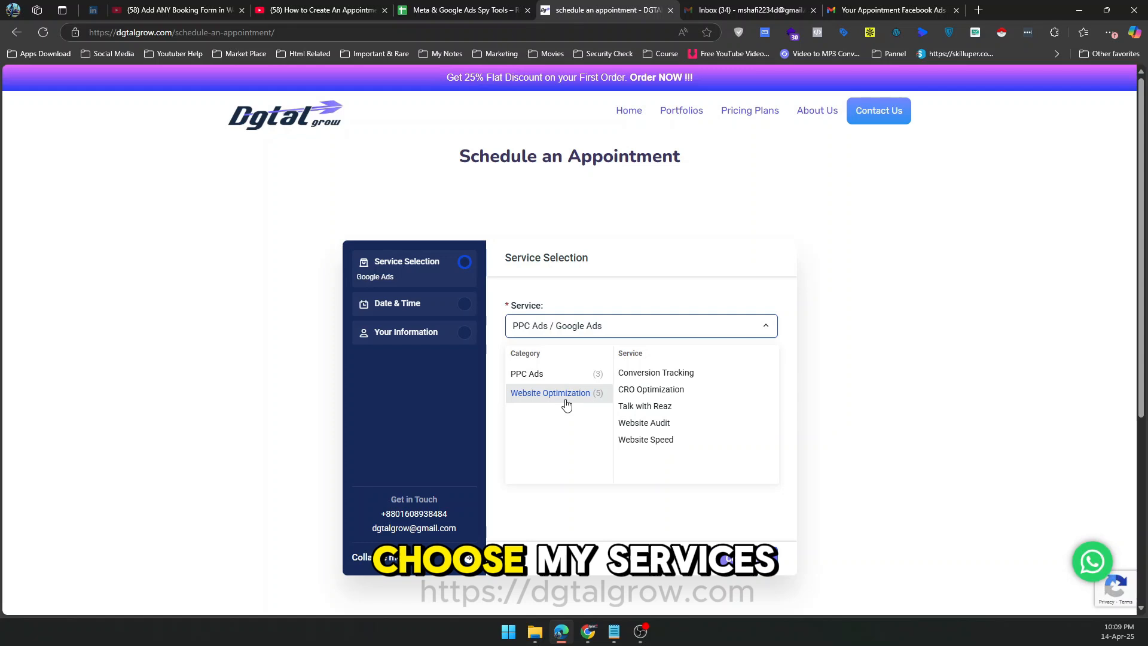
pyautogui.click(647, 375)
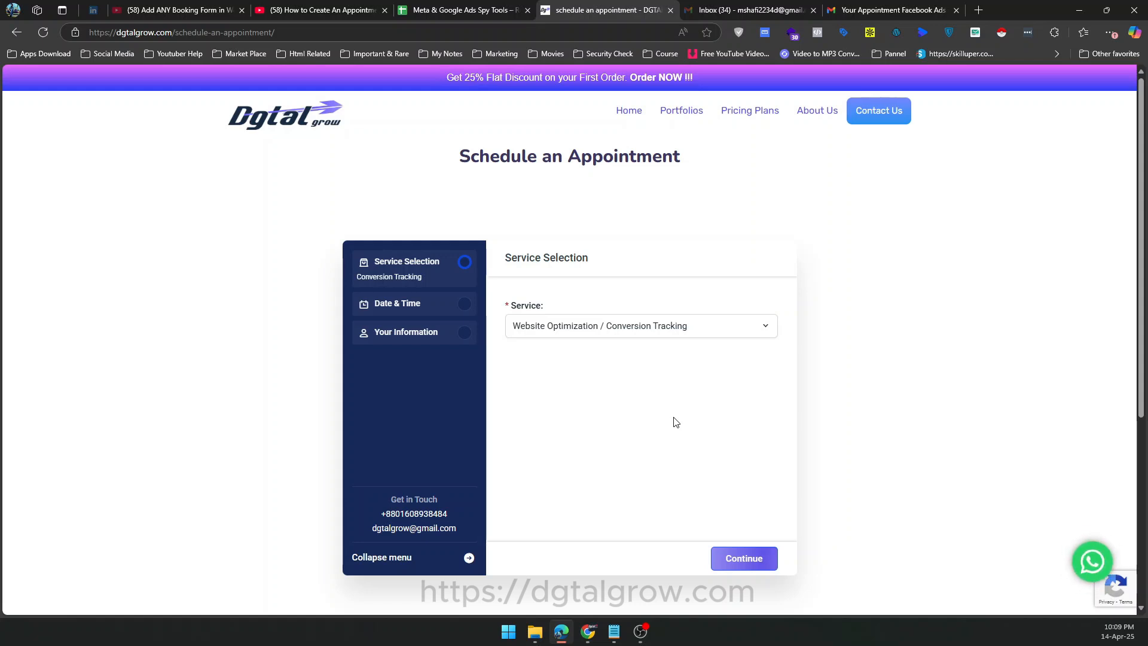
pyautogui.click(741, 556)
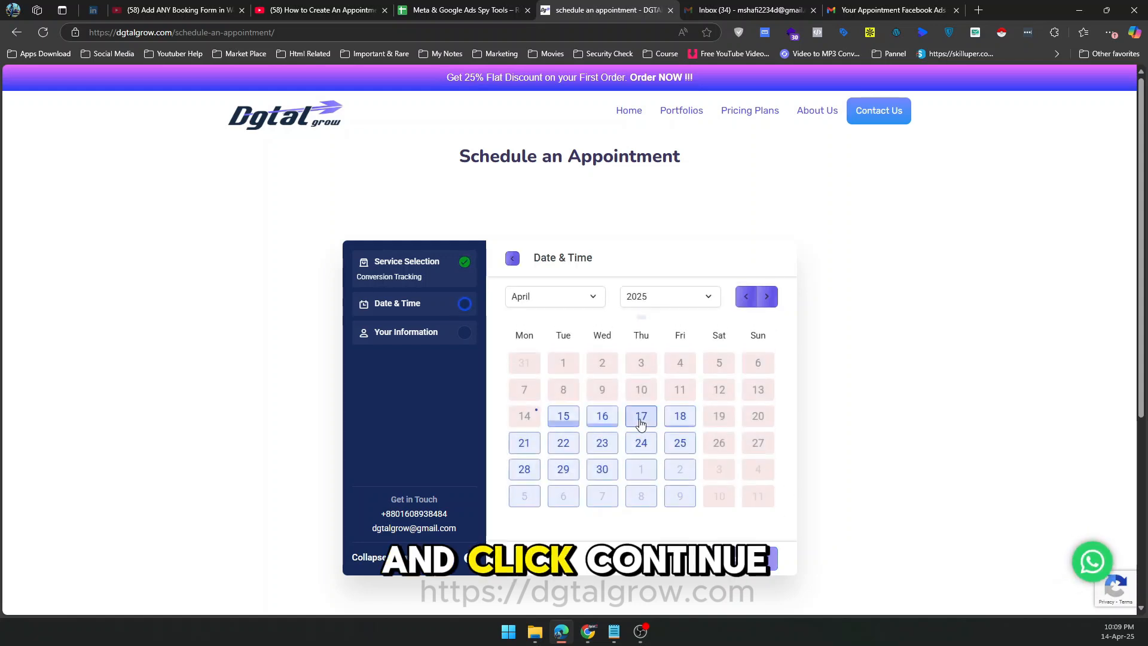
# Choose April 17, 2025 with the 12:30 PM - 1:30 PM slot and continue to the customer information.
pyautogui.click(640, 422)
pyautogui.click(669, 405)
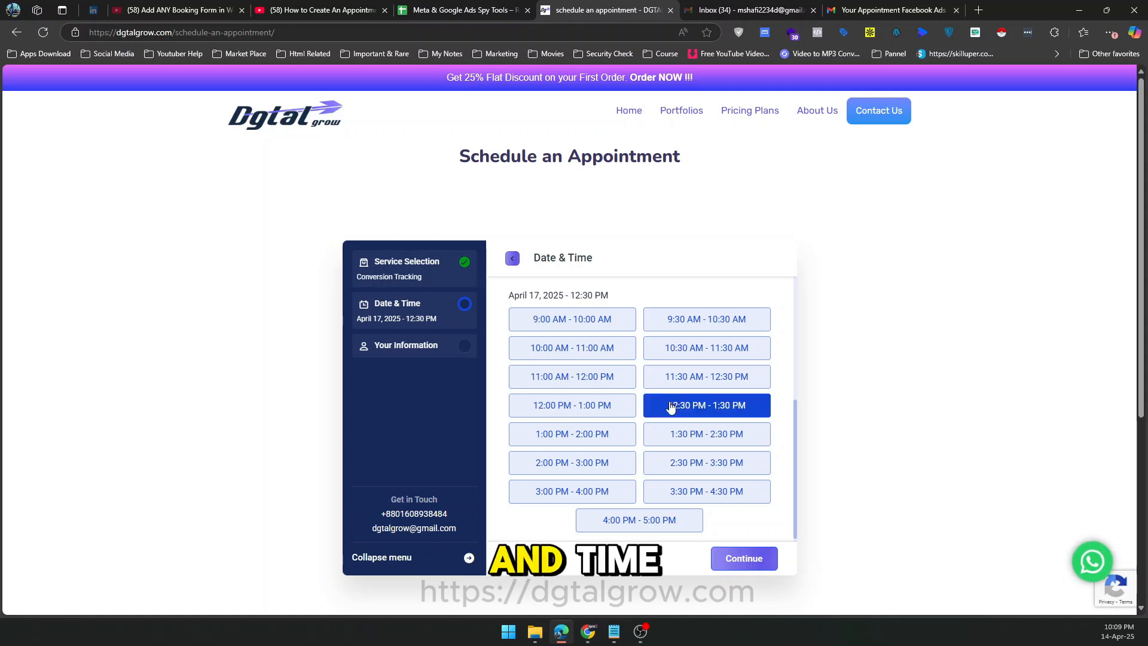
pyautogui.click(743, 558)
# Fill in the customer's details from the saved personal info, submit the booking and finish the form.
pyautogui.click(595, 315)
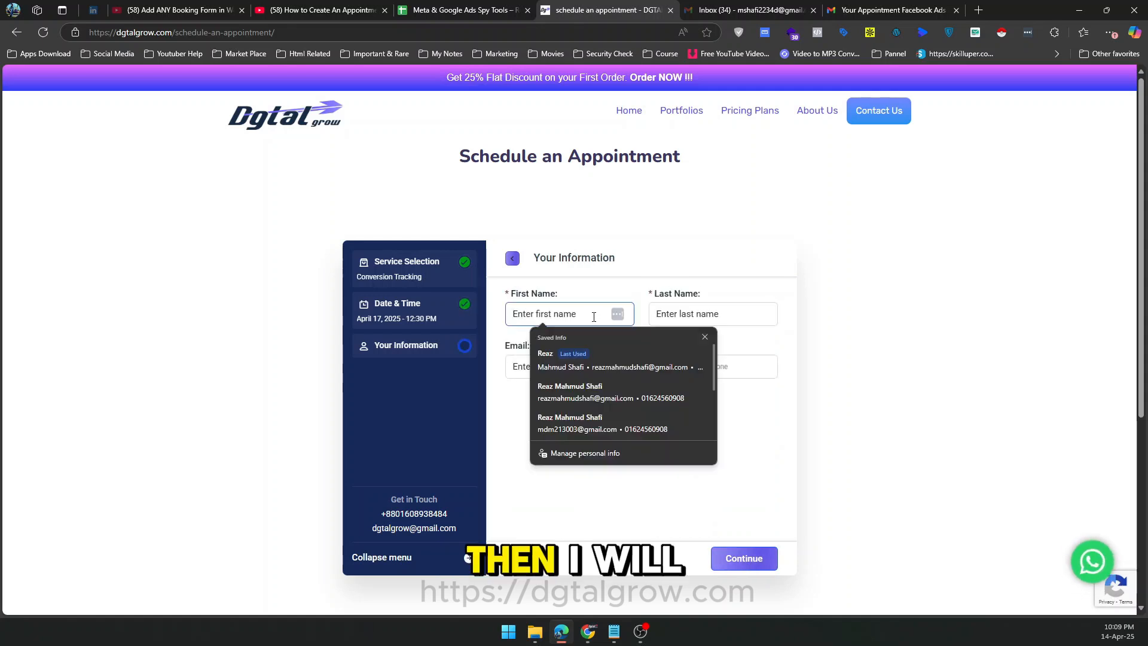
pyautogui.click(601, 357)
pyautogui.click(759, 560)
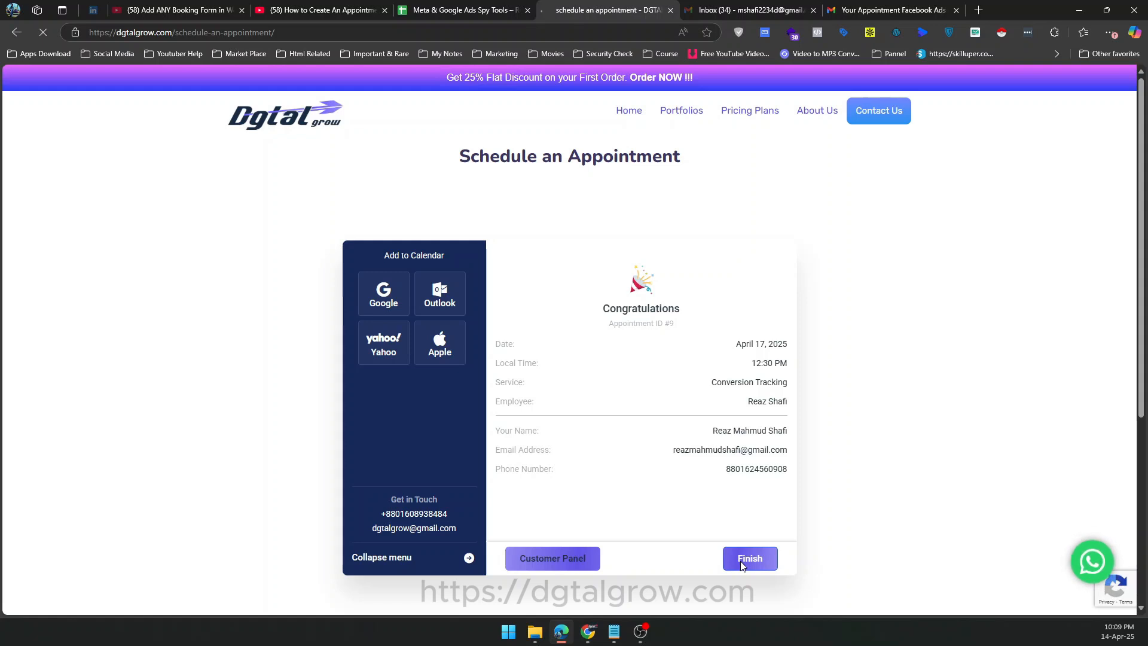
pyautogui.click(738, 554)
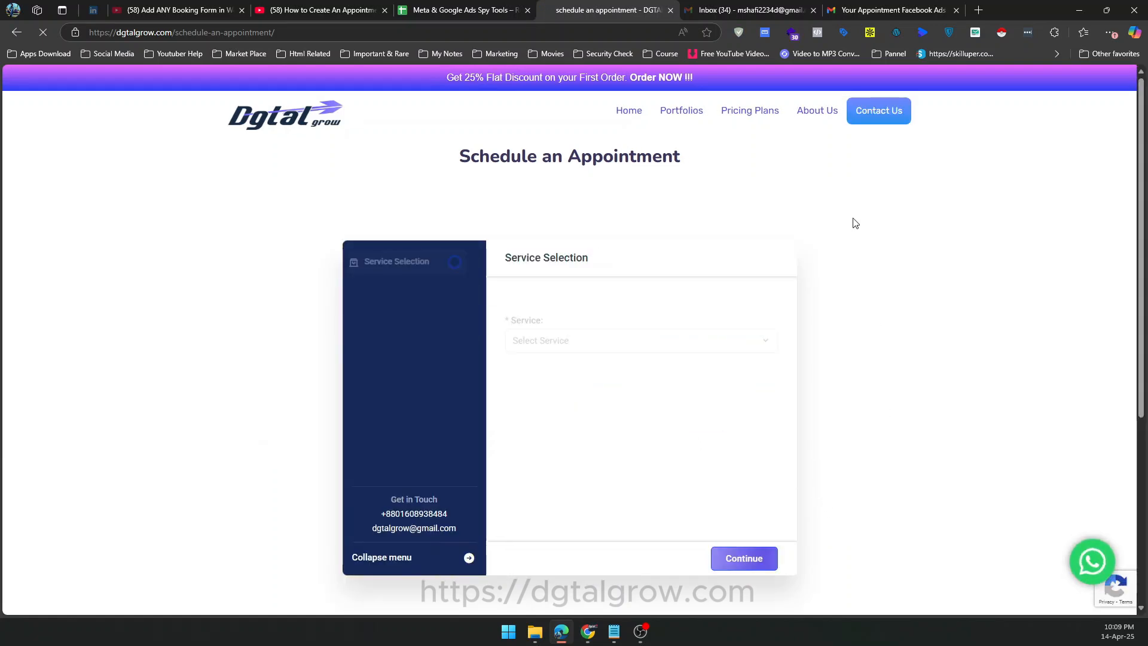
# Switch to Gmail and return to the inbox to check for the appointment confirmation email.
pyautogui.click(880, 7)
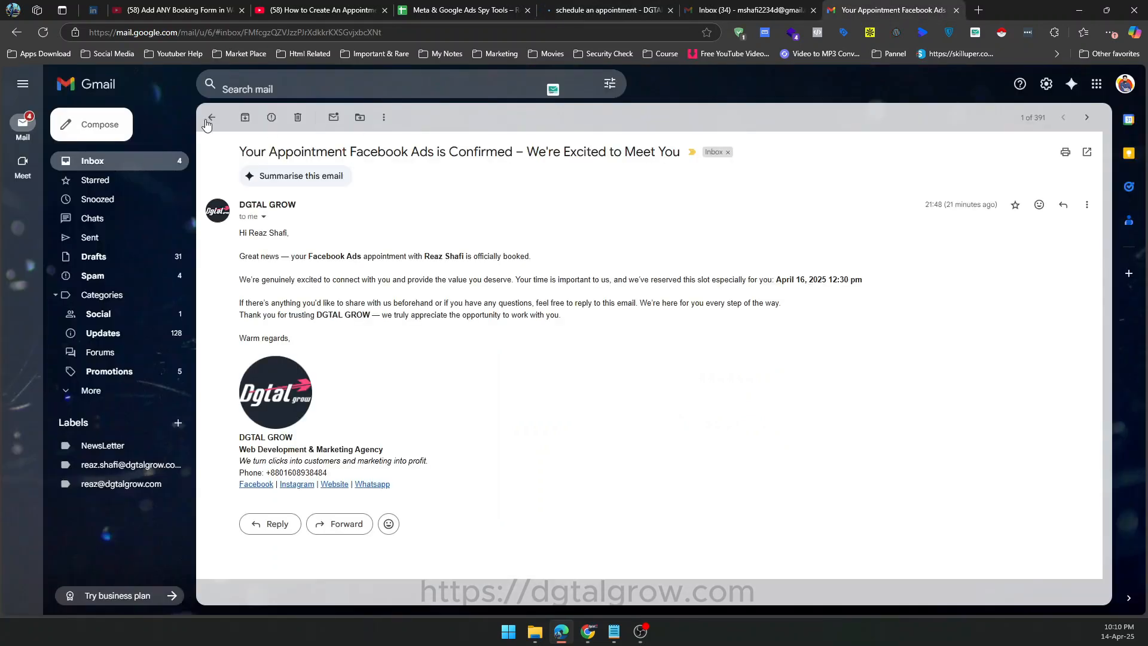
pyautogui.click(211, 118)
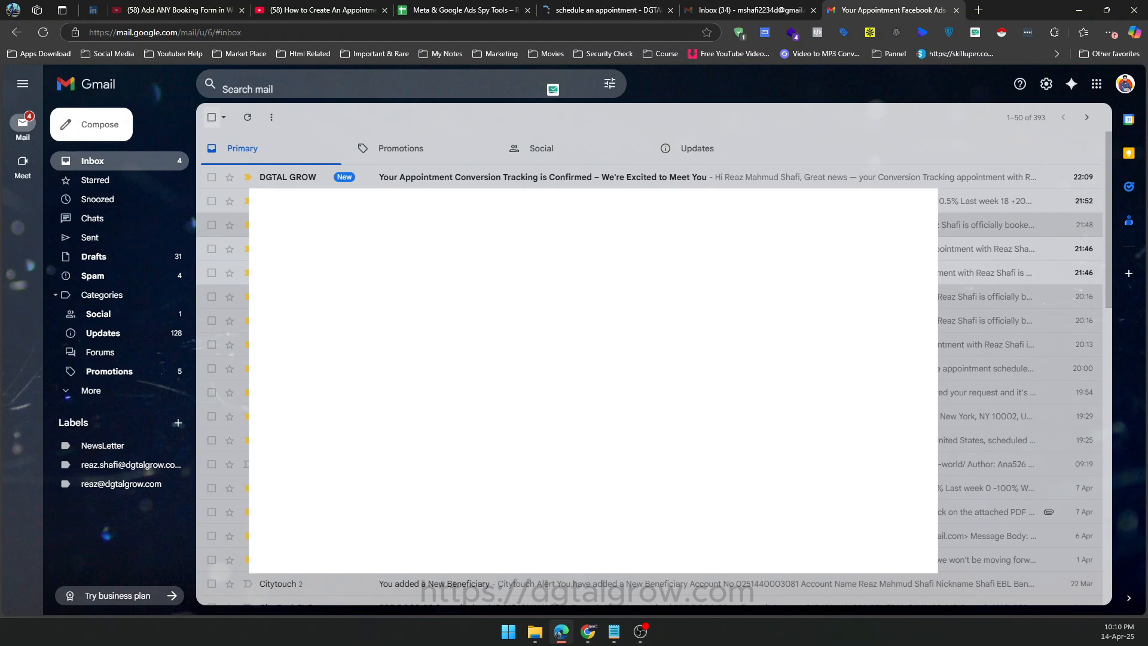
# Open the Conversion Tracking appointment confirmation email from DGTAL GROW and read its greeting, booking details and signature.
pyautogui.click(503, 178)
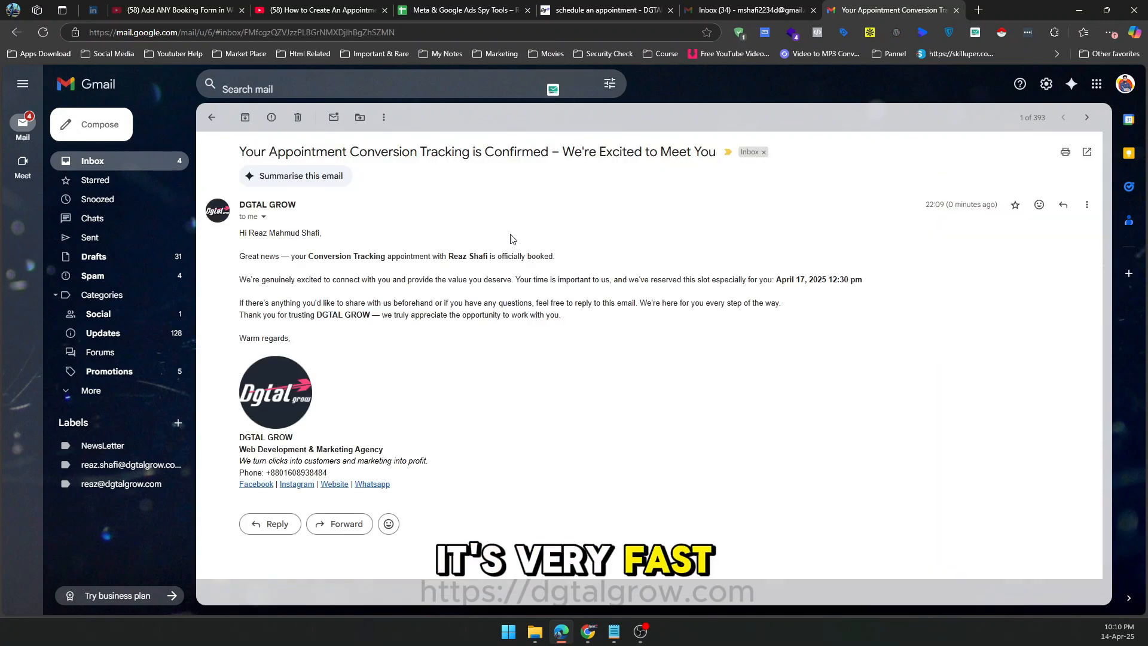
pyautogui.moveTo(239, 234); pyautogui.dragTo(321, 235)
pyautogui.click(312, 243)
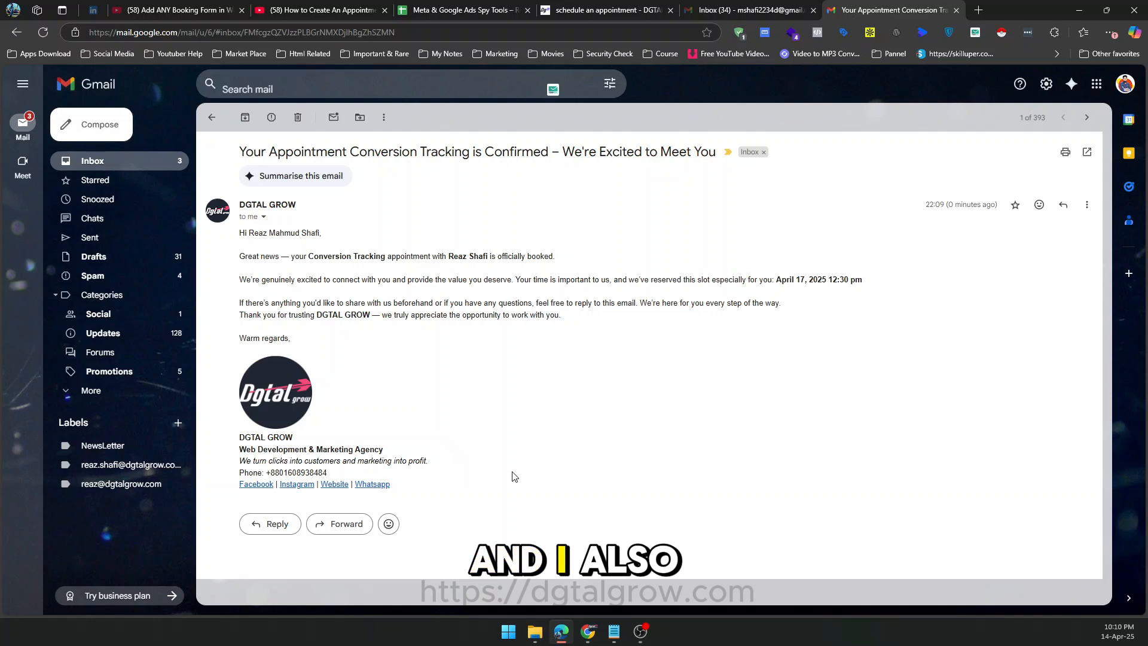
pyautogui.moveTo(408, 473); pyautogui.dragTo(321, 258)
pyautogui.click(321, 258)
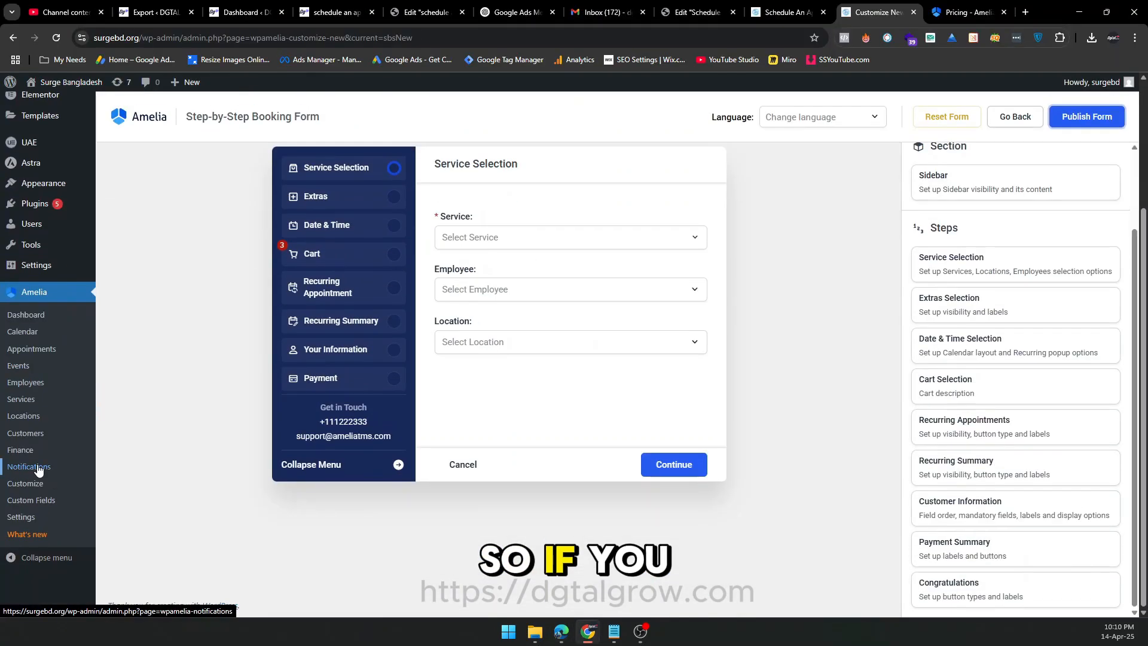
# Switch to the surgebd.org WordPress admin and review Amelia's customer email notifications for approved, pending, rejected and canceled appointments.
pyautogui.click(23, 467)
pyautogui.scroll(-2, 595, 370)
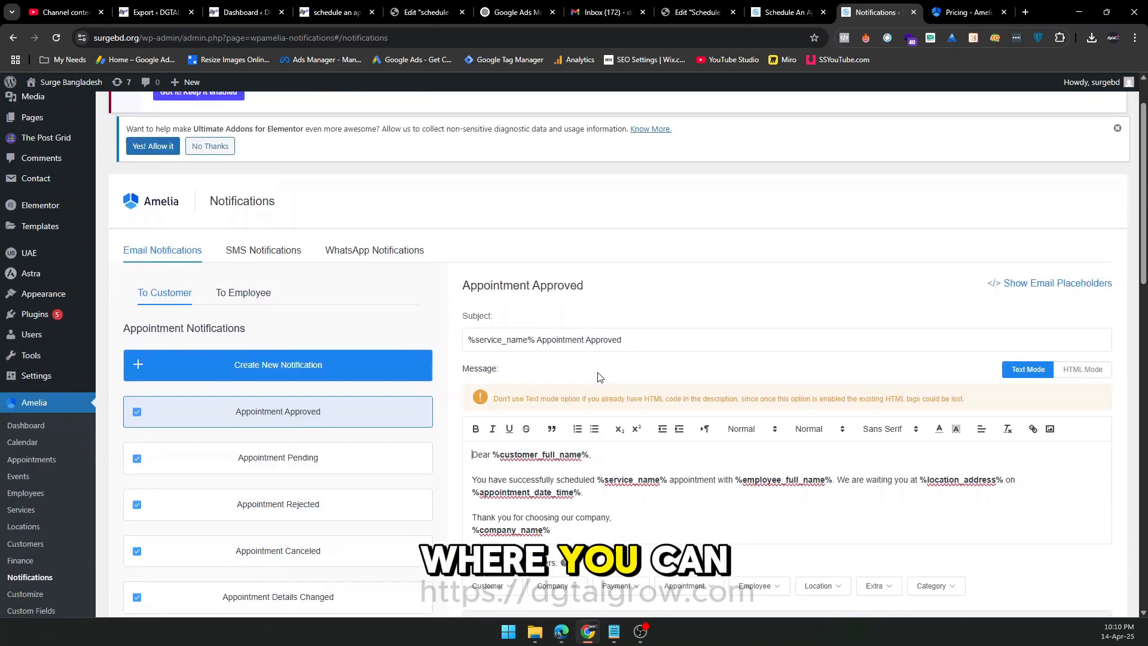
pyautogui.moveTo(589, 471); pyautogui.dragTo(462, 385)
pyautogui.click(532, 410)
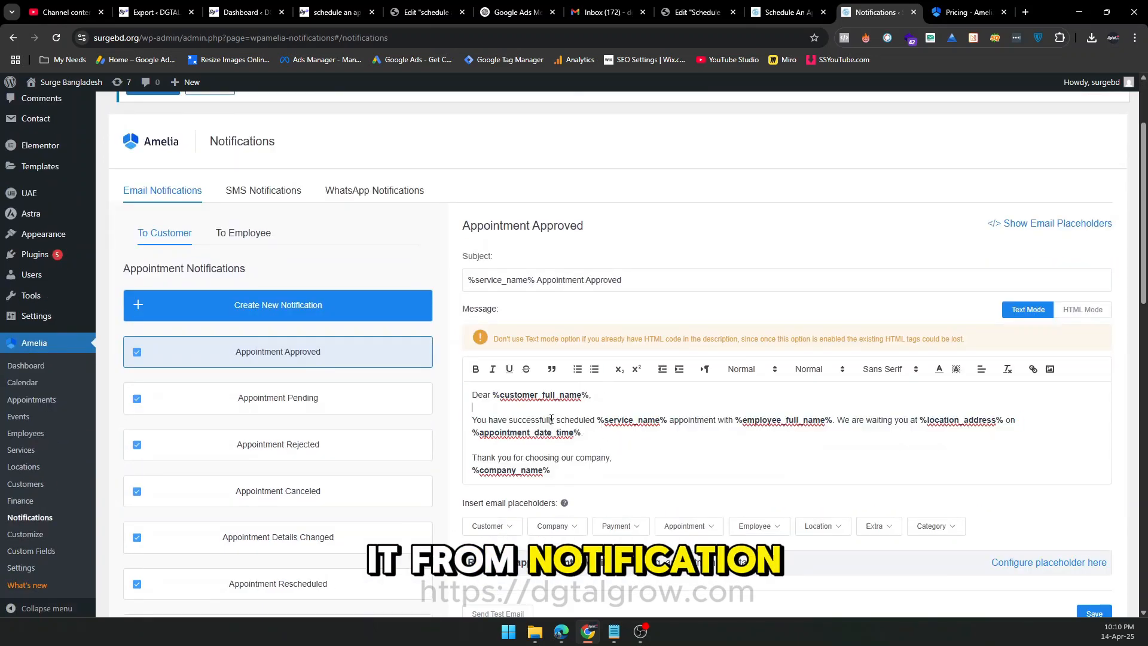
pyautogui.click(317, 385)
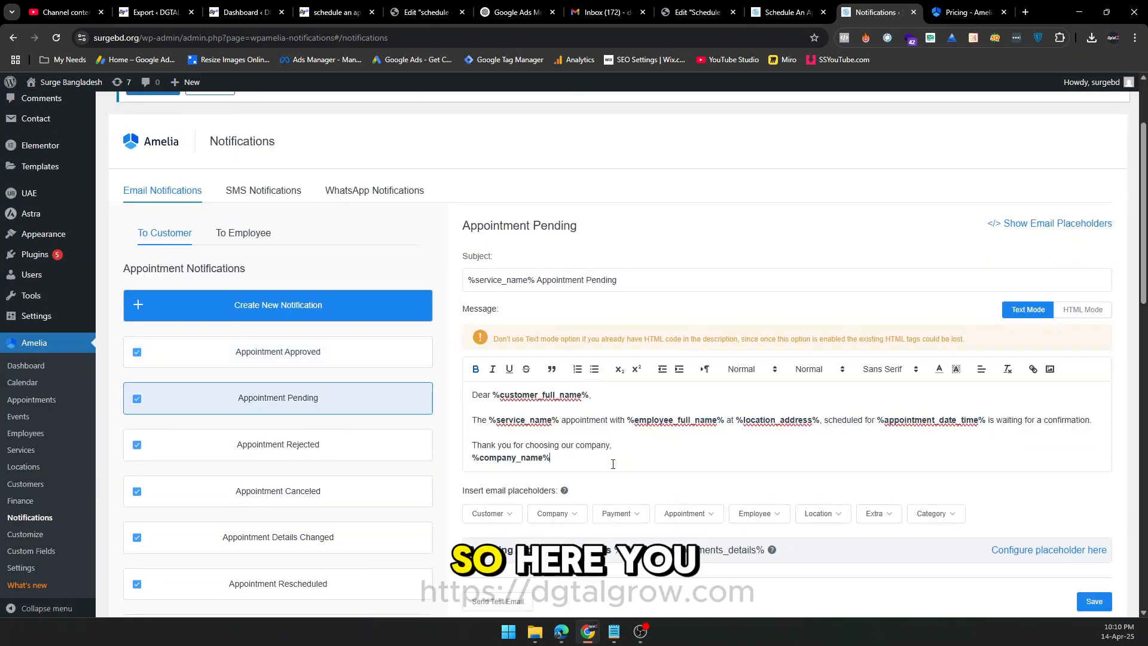
pyautogui.click(364, 454)
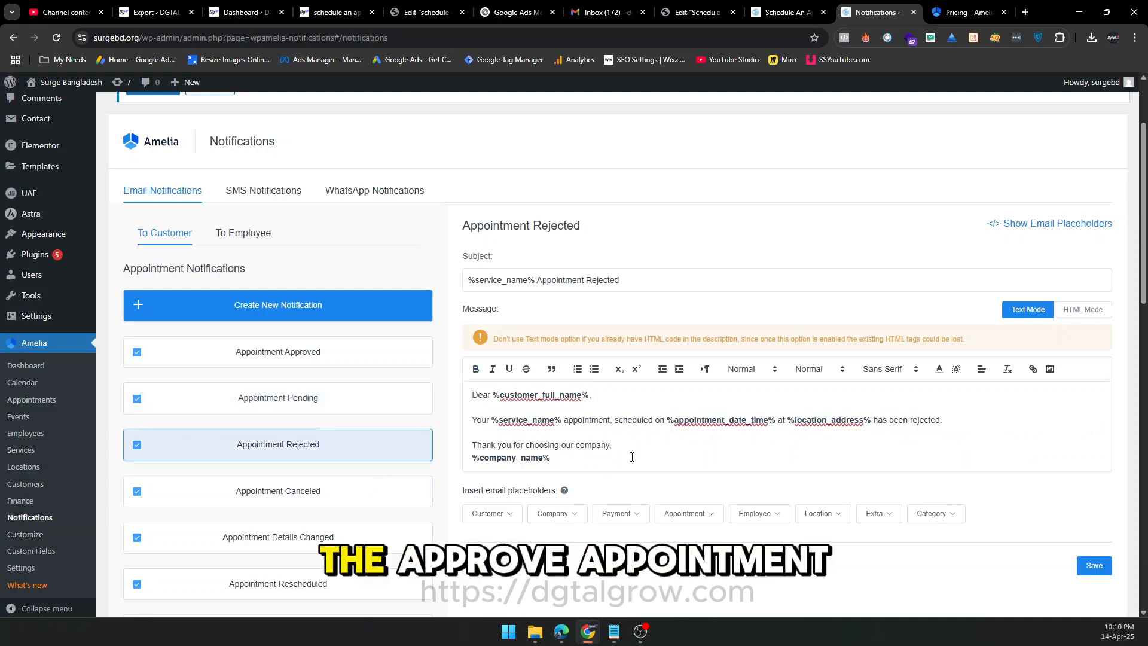
pyautogui.click(389, 495)
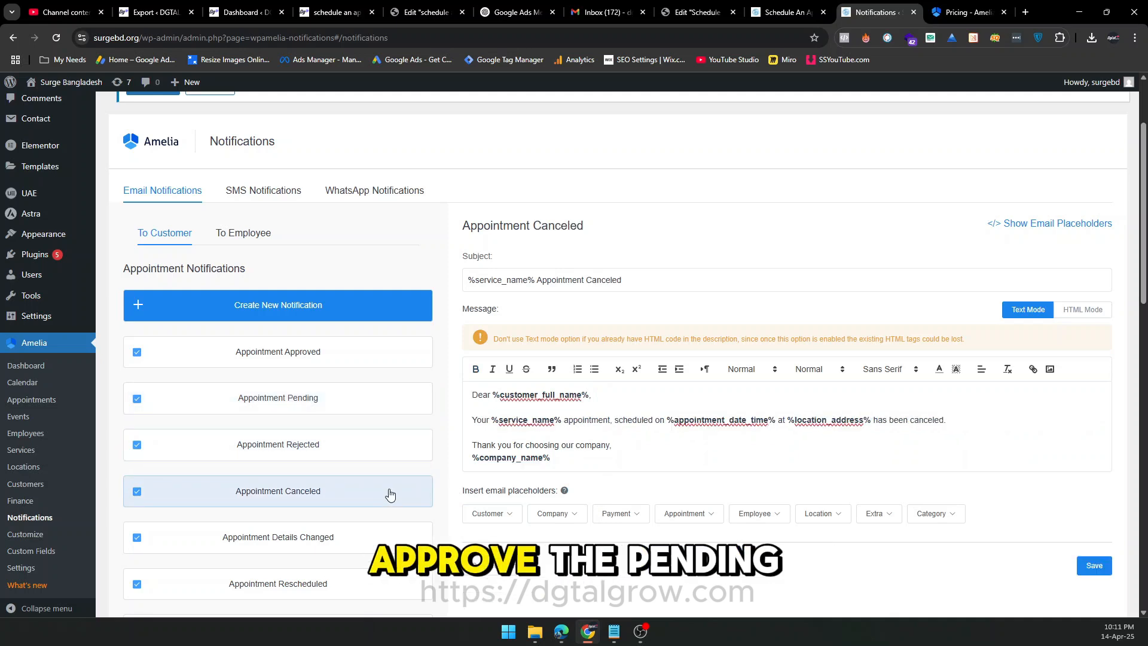
pyautogui.click(377, 359)
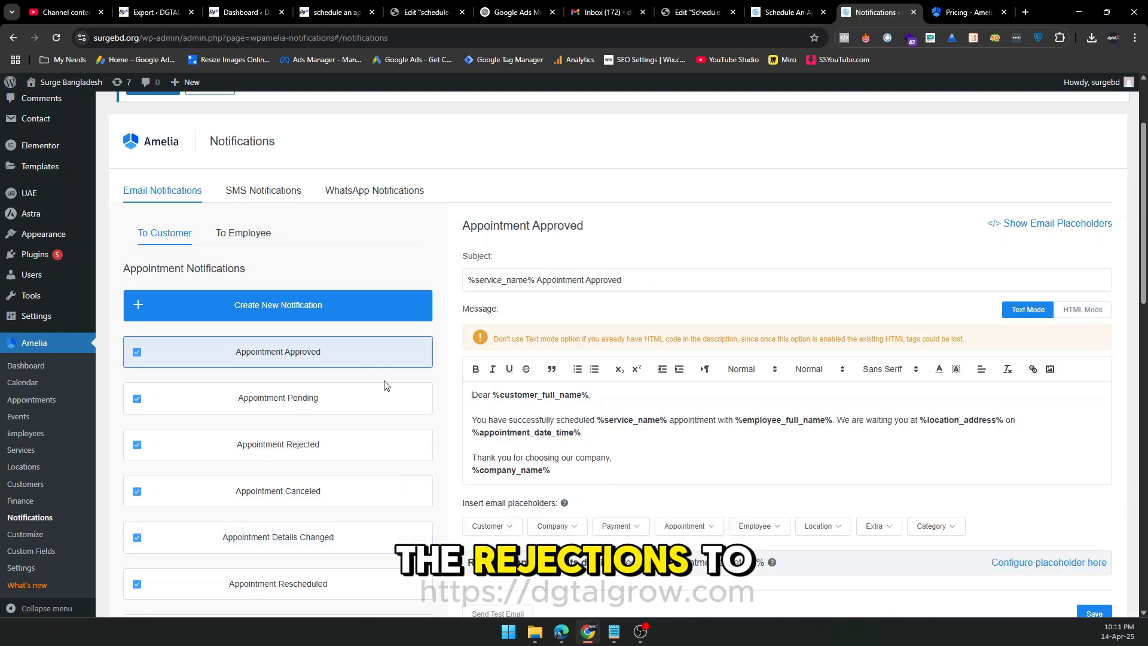
# Review the employee email notifications for approved, pending and rejected appointments.
pyautogui.click(245, 233)
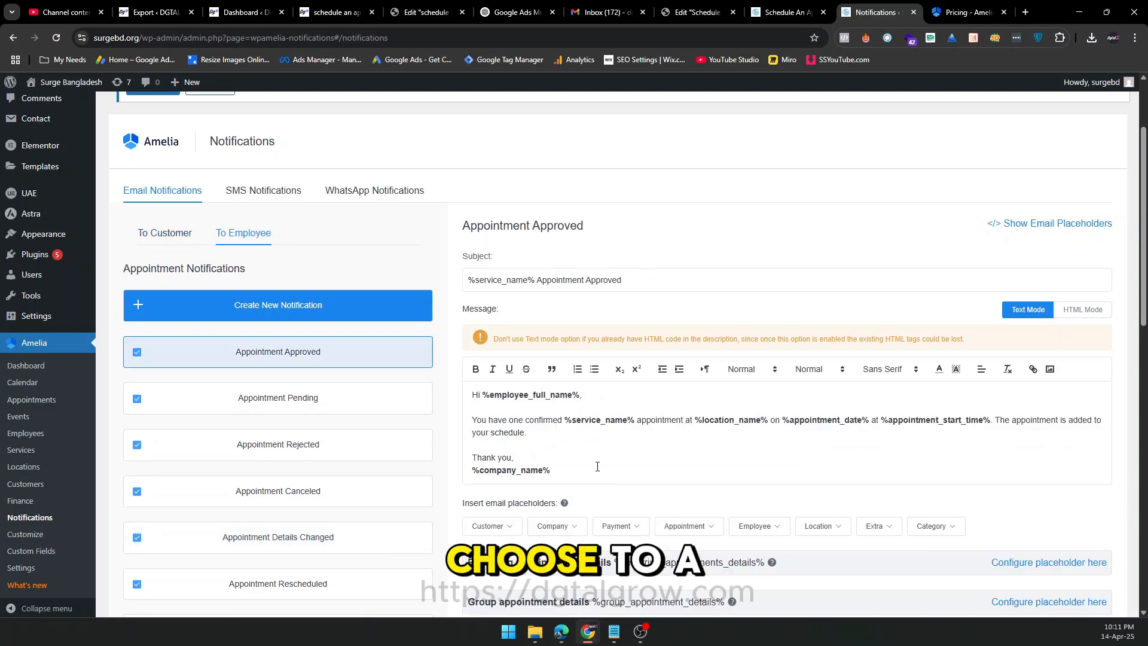
pyautogui.click(356, 399)
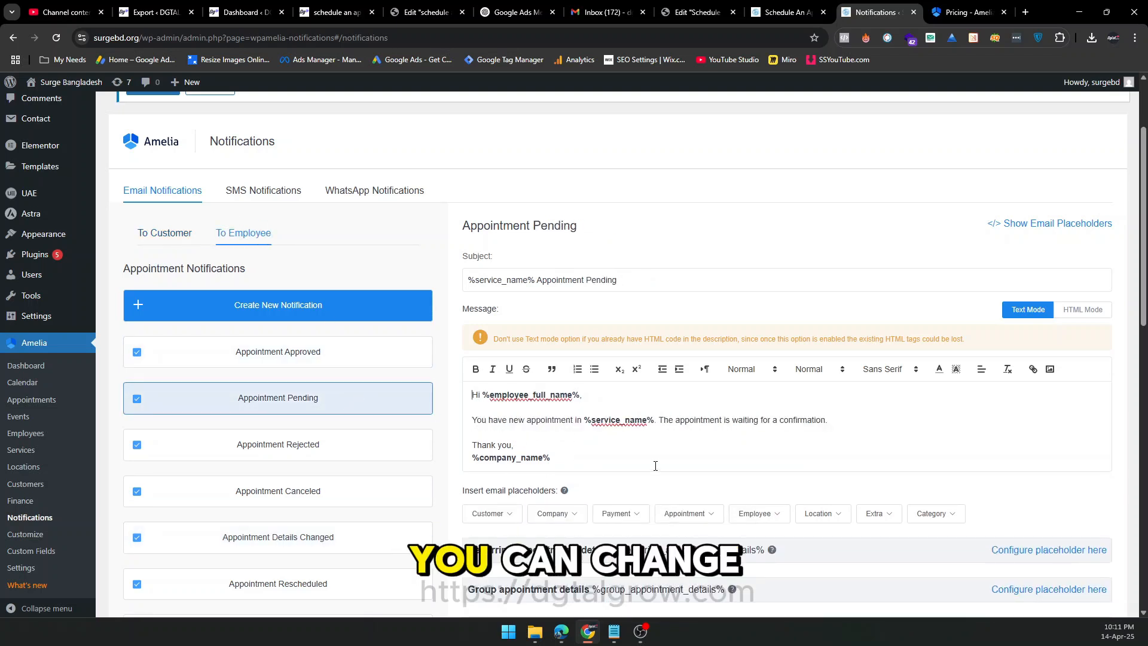
pyautogui.click(332, 444)
pyautogui.hotkey('ctrl', 'a')
# Check the WhatsApp notifications, return to the email notifications and briefly recheck the received confirmation in Gmail.
pyautogui.click(366, 190)
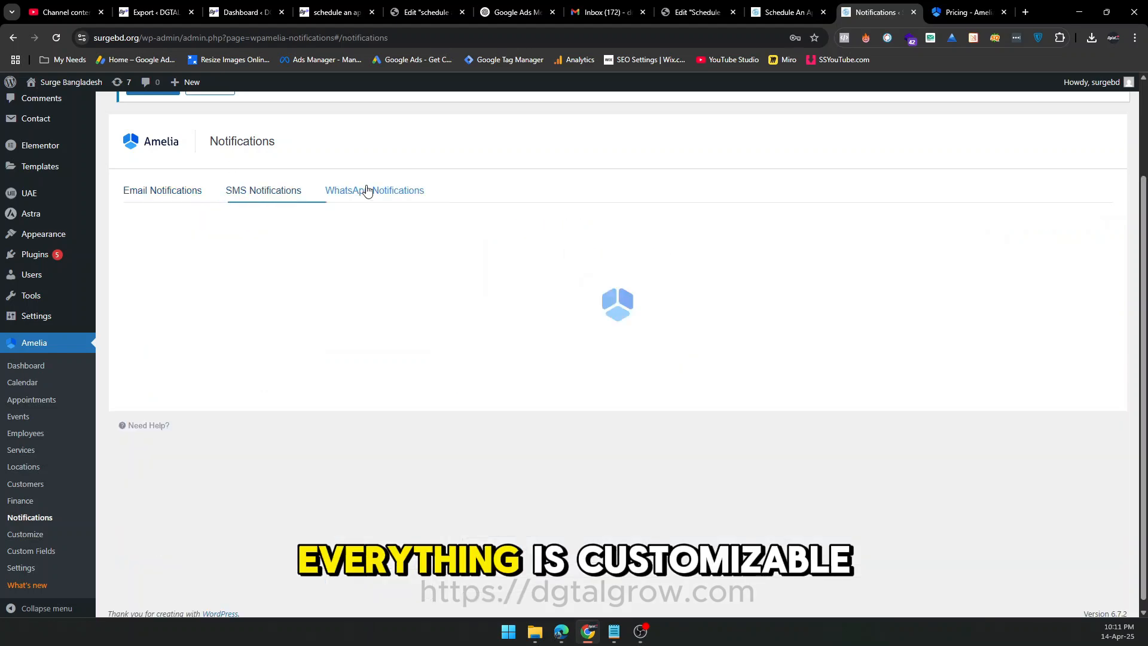
pyautogui.click(181, 199)
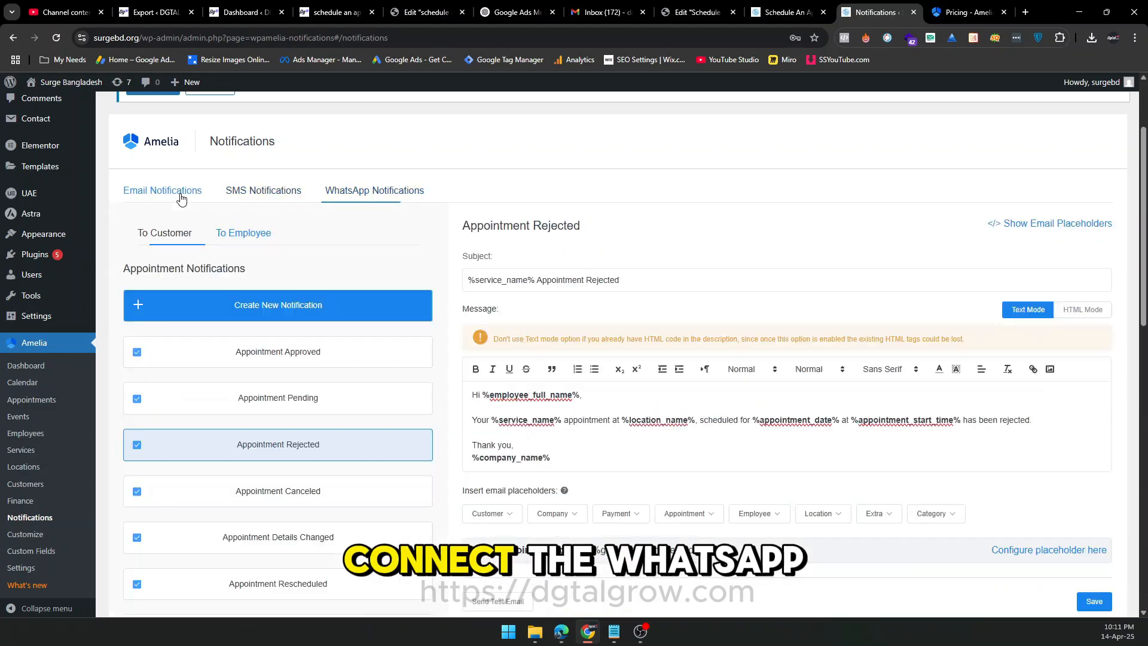
pyautogui.click(562, 631)
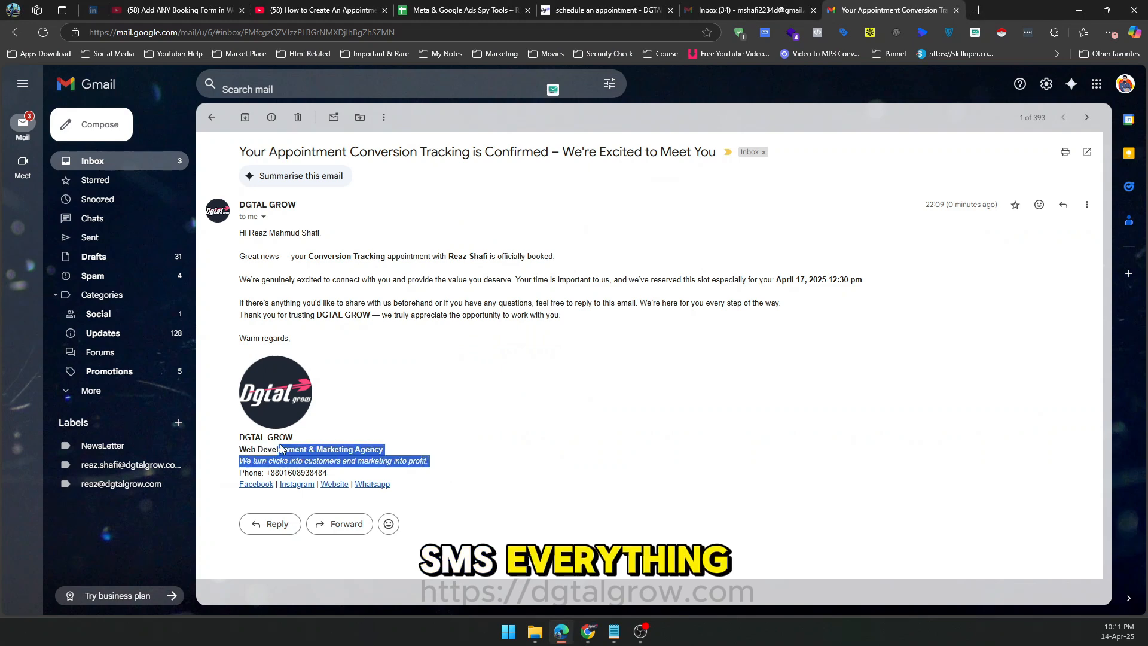
pyautogui.click(590, 637)
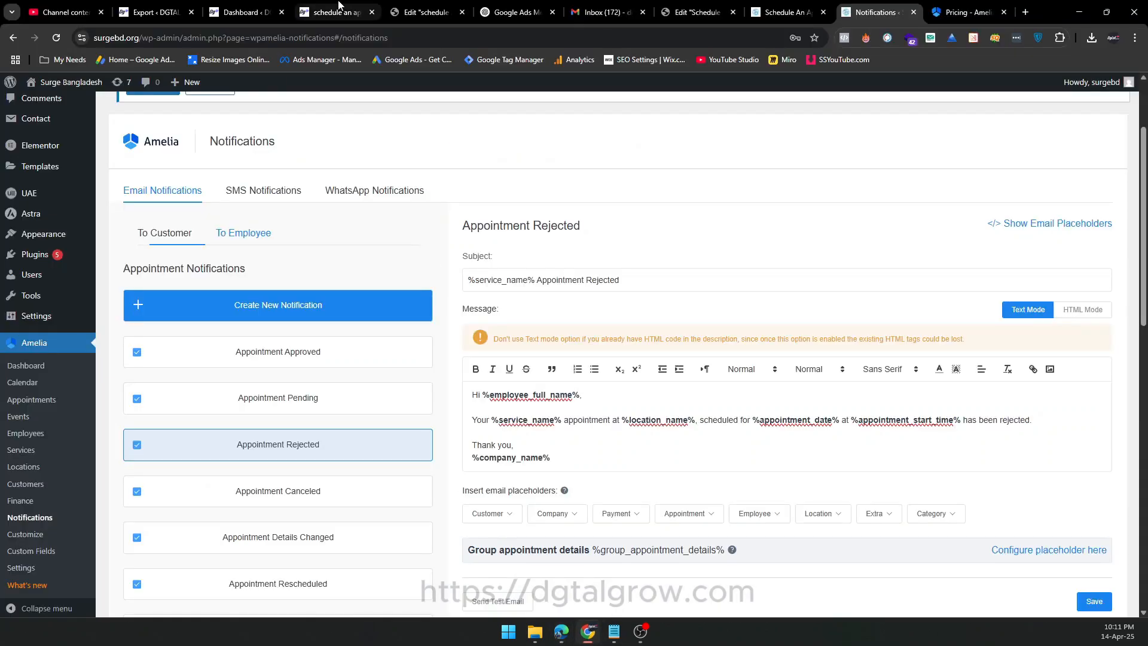
# Switch to the dgtalgrow.com Amelia dashboard and examine its appointment statistics, employee summary and upcoming appointments.
pyautogui.click(245, 12)
pyautogui.scroll(-2, 541, 273)
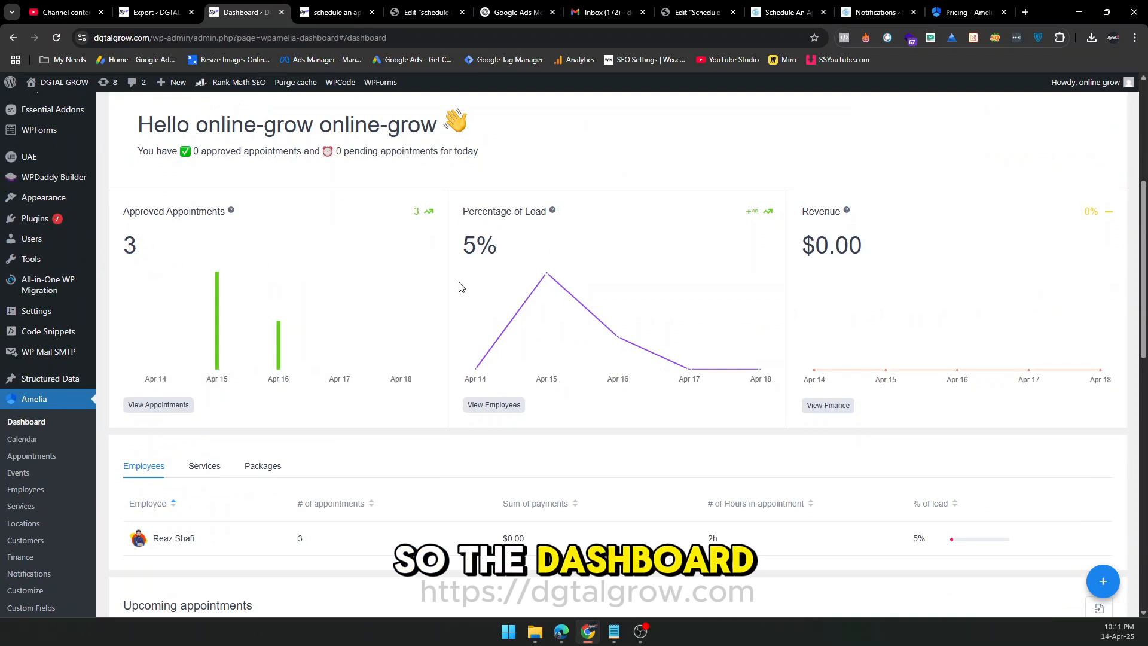
pyautogui.scroll(-4, 478, 284)
pyautogui.scroll(-3, 496, 279)
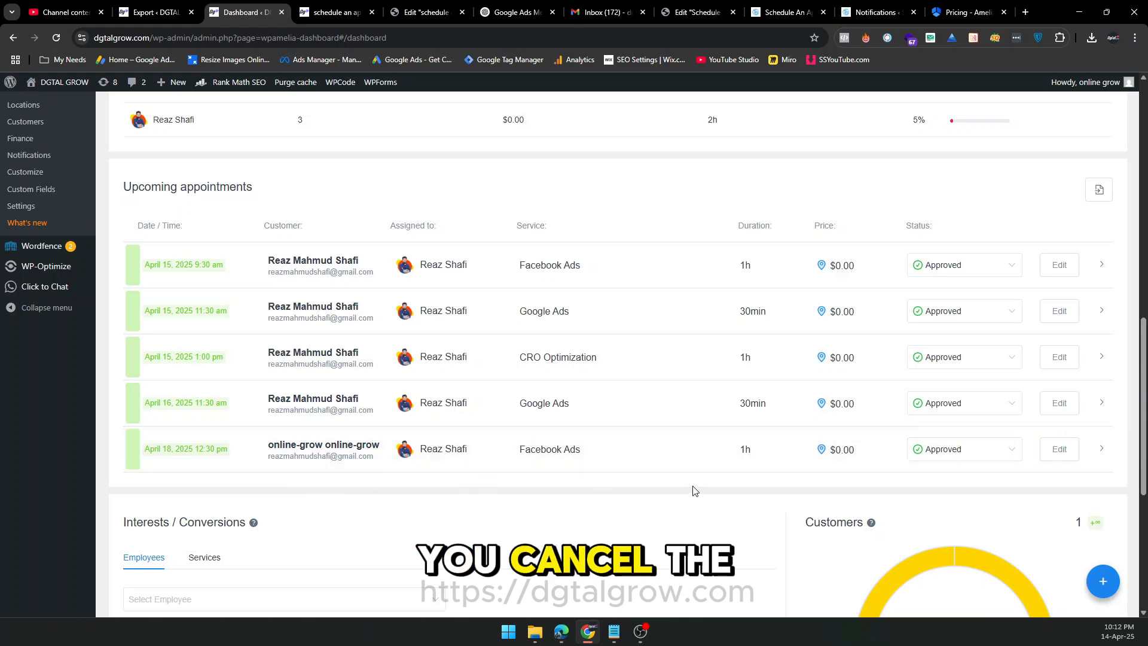
pyautogui.scroll(1, 145, 351)
pyautogui.scroll(2, 145, 351)
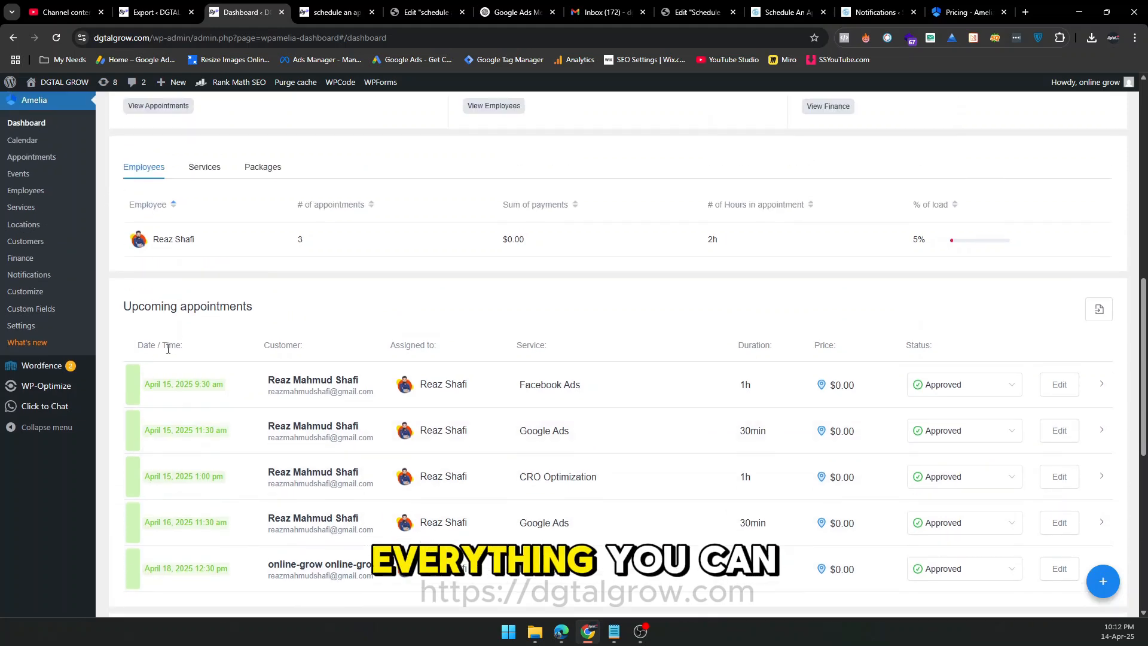
# Open the dgtalgrow.com Amelia notifications and save the customer Appointment Pending email with its %customer_full_name% placeholder in bold.
pyautogui.click(29, 271)
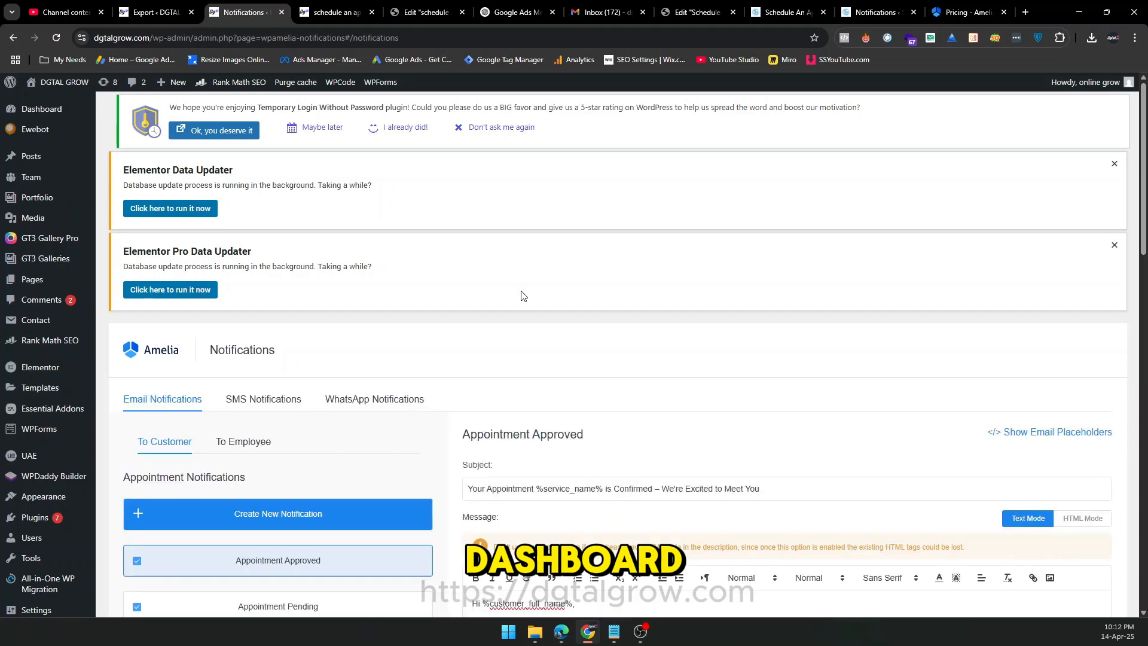
pyautogui.scroll(-5, 522, 296)
pyautogui.click(314, 250)
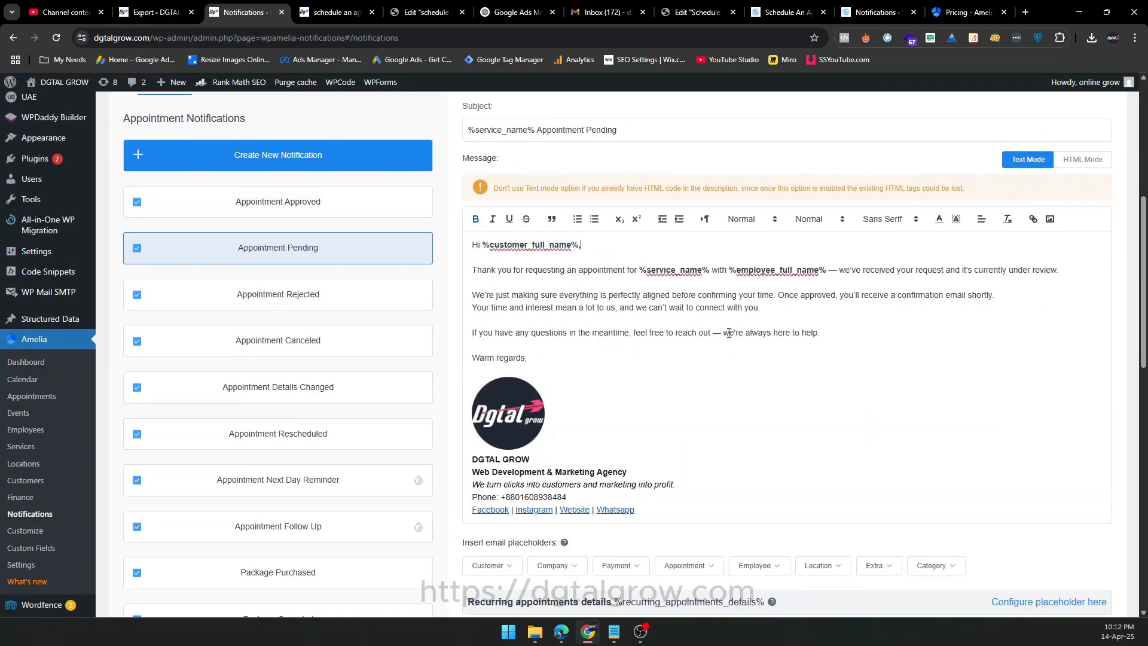
pyautogui.scroll(-2, 739, 331)
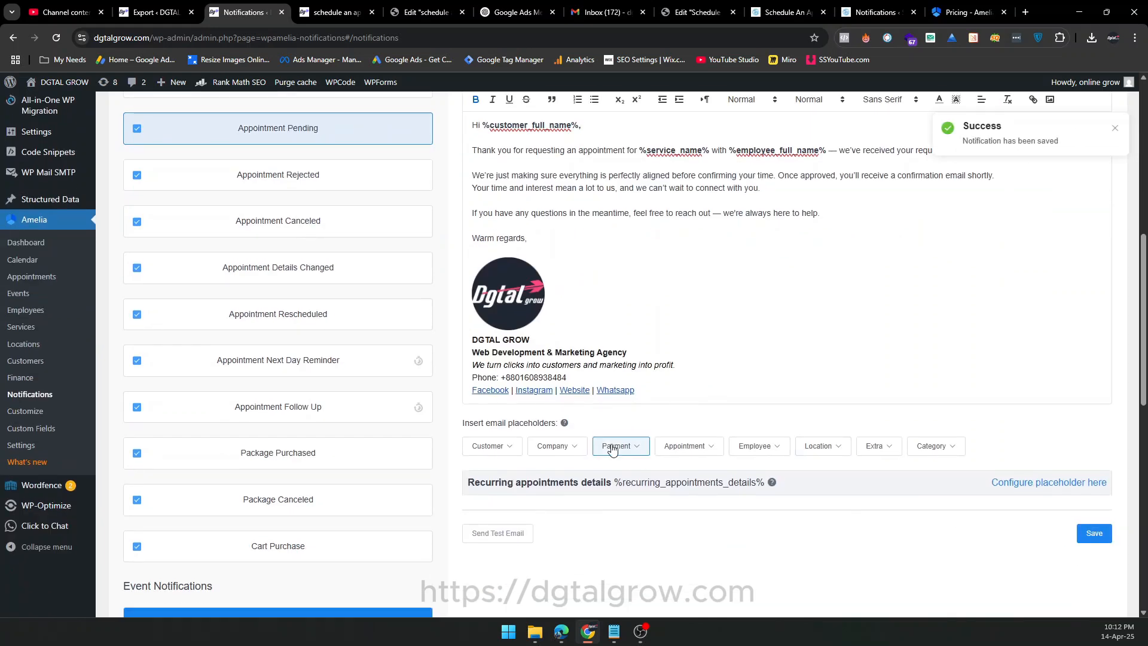
pyautogui.scroll(1, 366, 244)
# Make the %customer_full_name% placeholder bold in the customer Appointment Canceled email and save the notification.
pyautogui.click(368, 242)
pyautogui.click(352, 285)
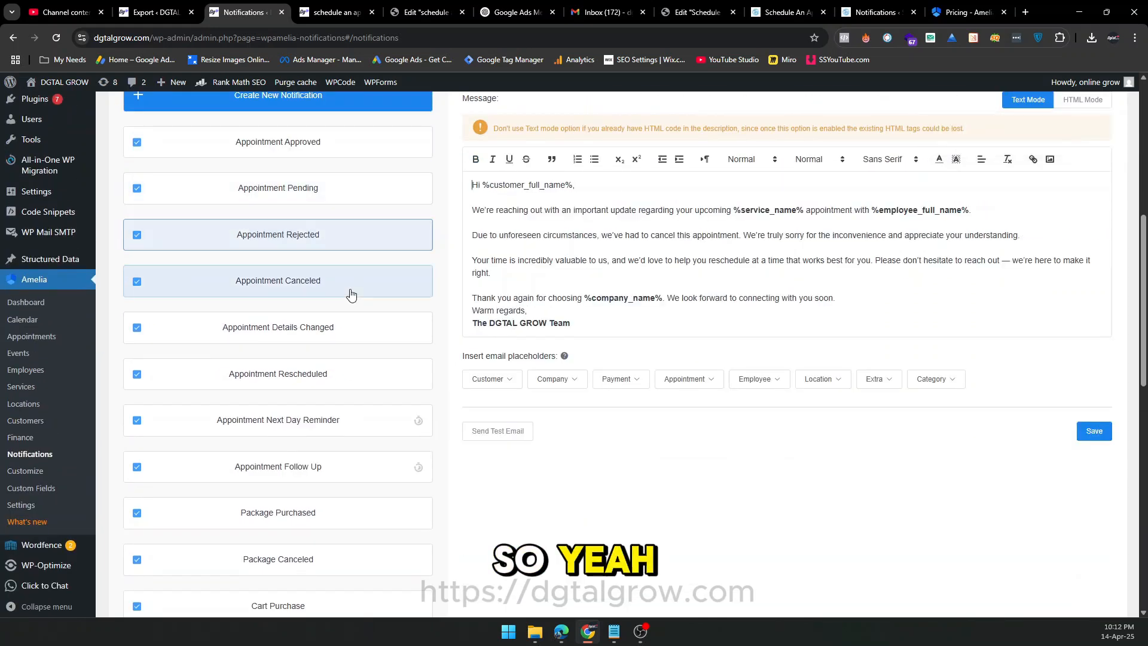
pyautogui.moveTo(577, 186); pyautogui.dragTo(482, 184)
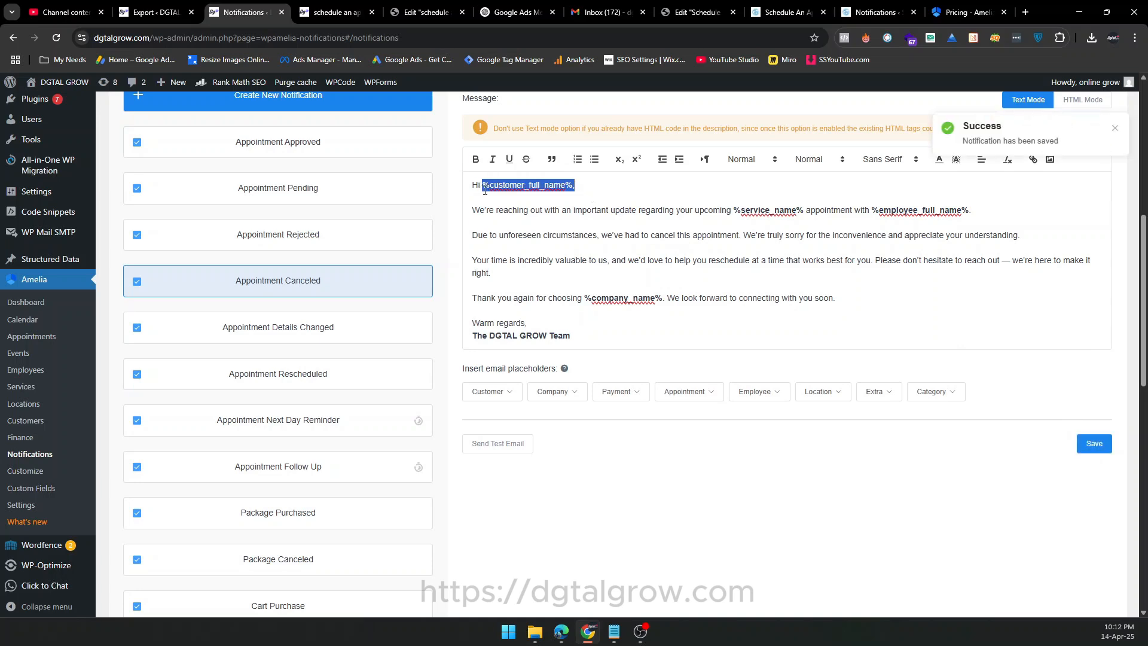
pyautogui.hotkey('ctrl', 'b')
pyautogui.click(1081, 441)
# Make the %employee_full_name% placeholder bold in the employee Appointment Approved email and save the notification.
pyautogui.scroll(3, 574, 407)
pyautogui.click(243, 202)
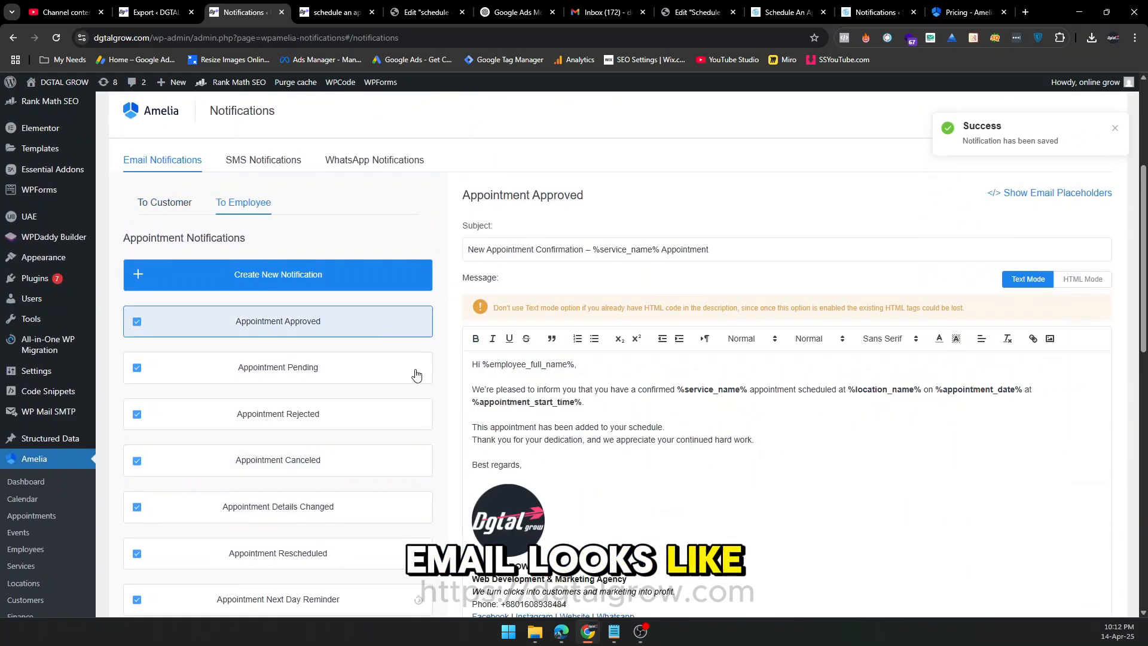
pyautogui.moveTo(581, 364); pyautogui.dragTo(482, 364)
pyautogui.hotkey('ctrl', 'b')
pyautogui.scroll(-2, 654, 412)
pyautogui.scroll(-2, 654, 412)
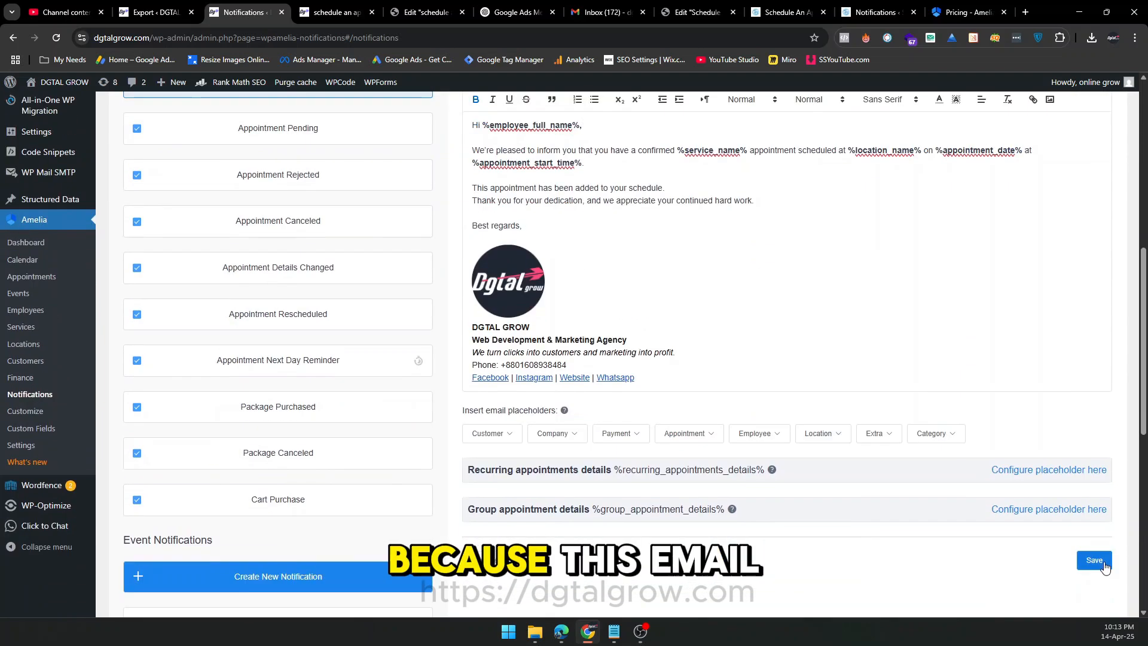
# Review the remaining employee email notifications, including the pending and rejected appointment messages.
pyautogui.click(295, 139)
pyautogui.click(330, 182)
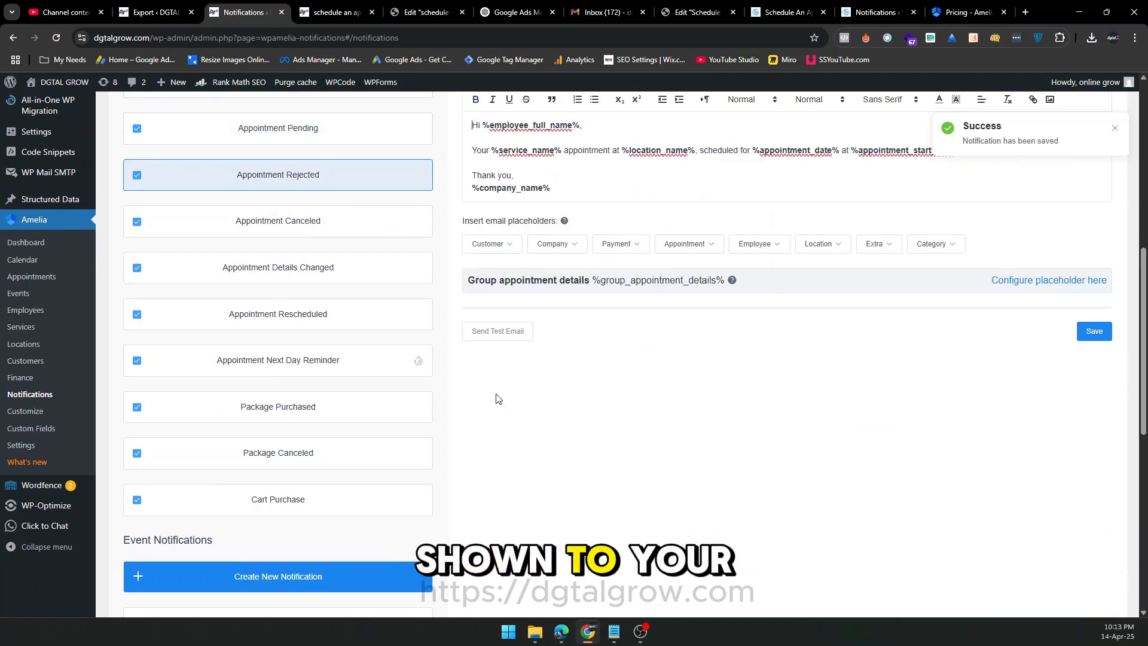
pyautogui.scroll(3, 497, 397)
pyautogui.click(290, 263)
pyautogui.scroll(2, 290, 264)
pyautogui.click(169, 259)
# Open Amelia's Finance page and examine the payments for April 14 to April 20, 2025 with their services and statuses.
pyautogui.scroll(-5, 169, 286)
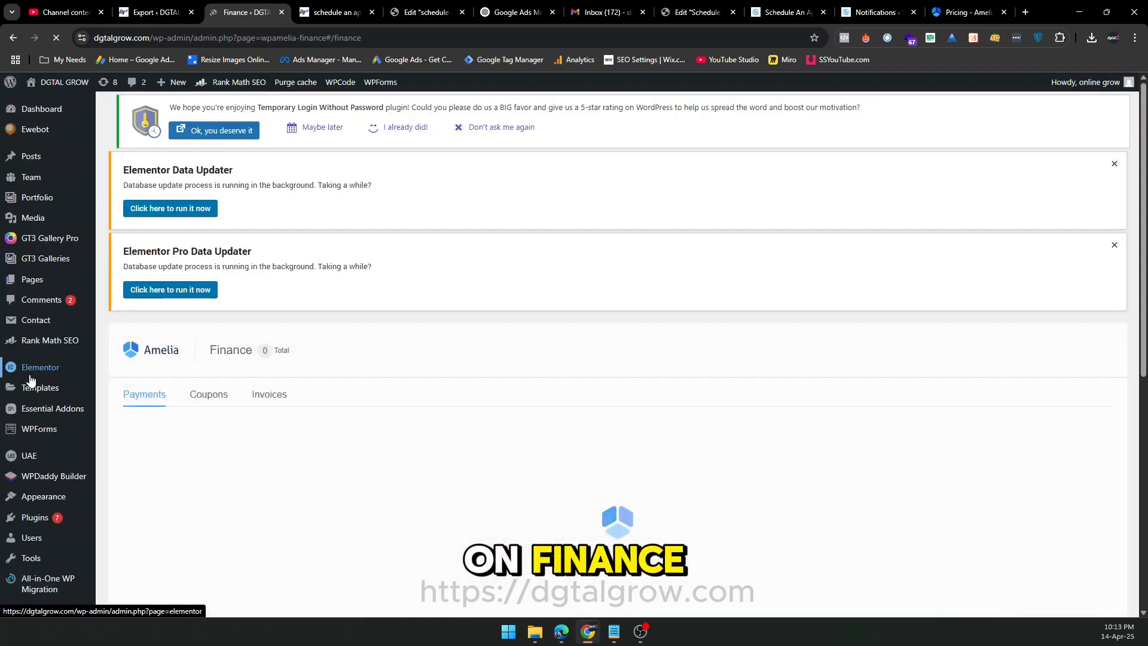
pyautogui.scroll(-3, 675, 331)
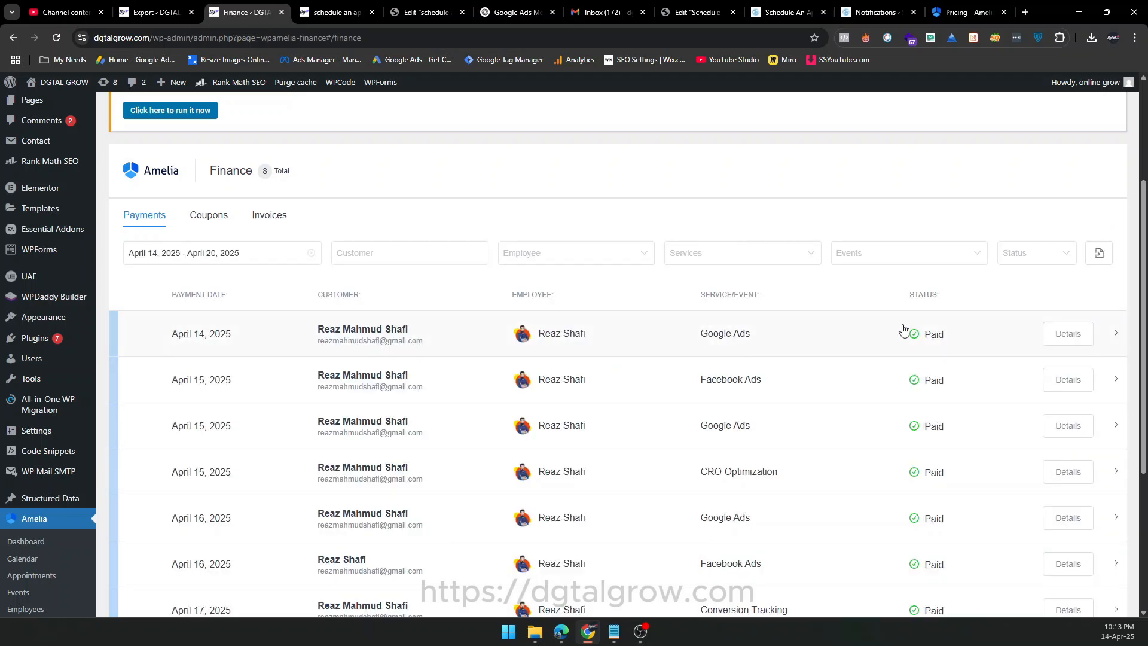
pyautogui.scroll(-4, 968, 345)
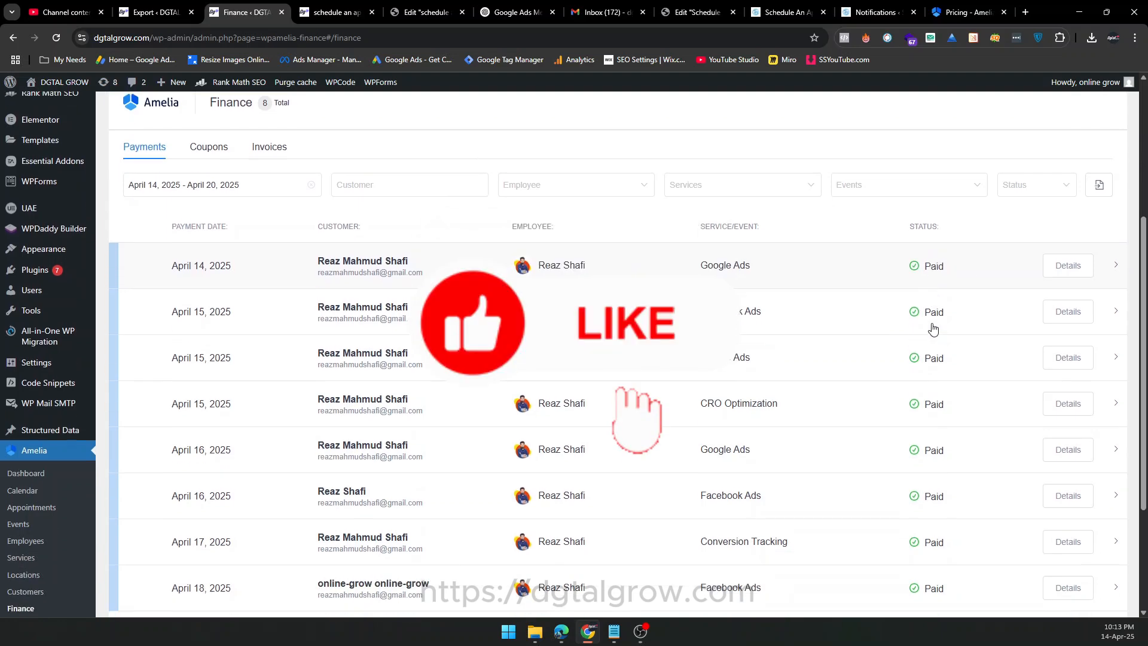
pyautogui.scroll(3, 916, 442)
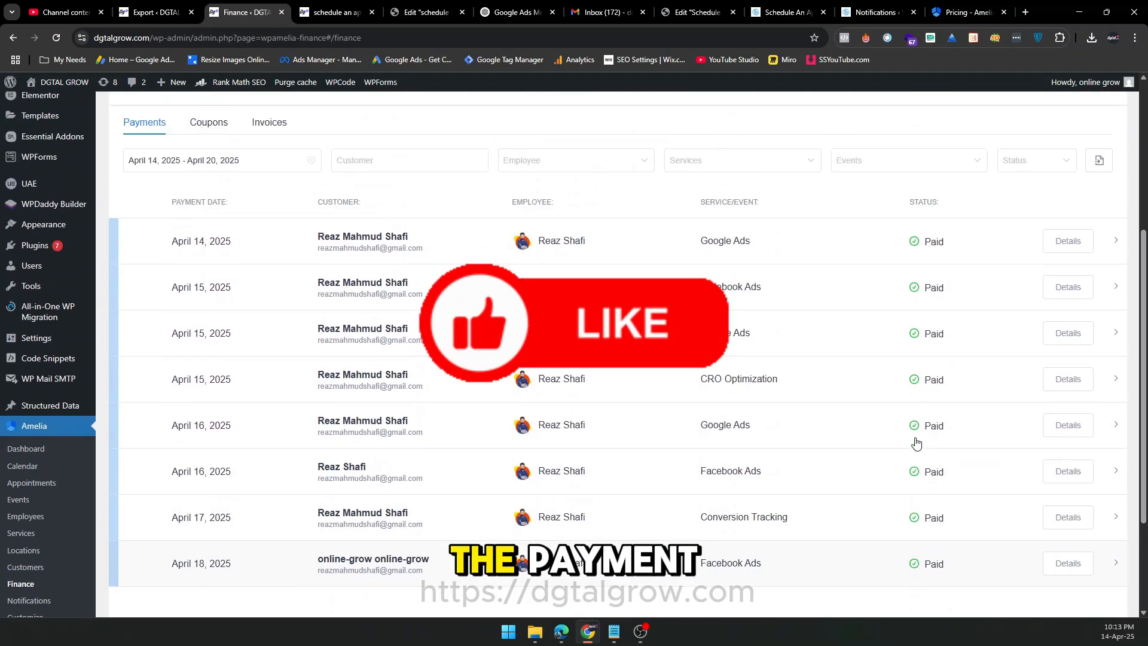
# Examine the Amelia customer list and the appointments for April 14 to April 20, 2025.
pyautogui.scroll(-2, 833, 415)
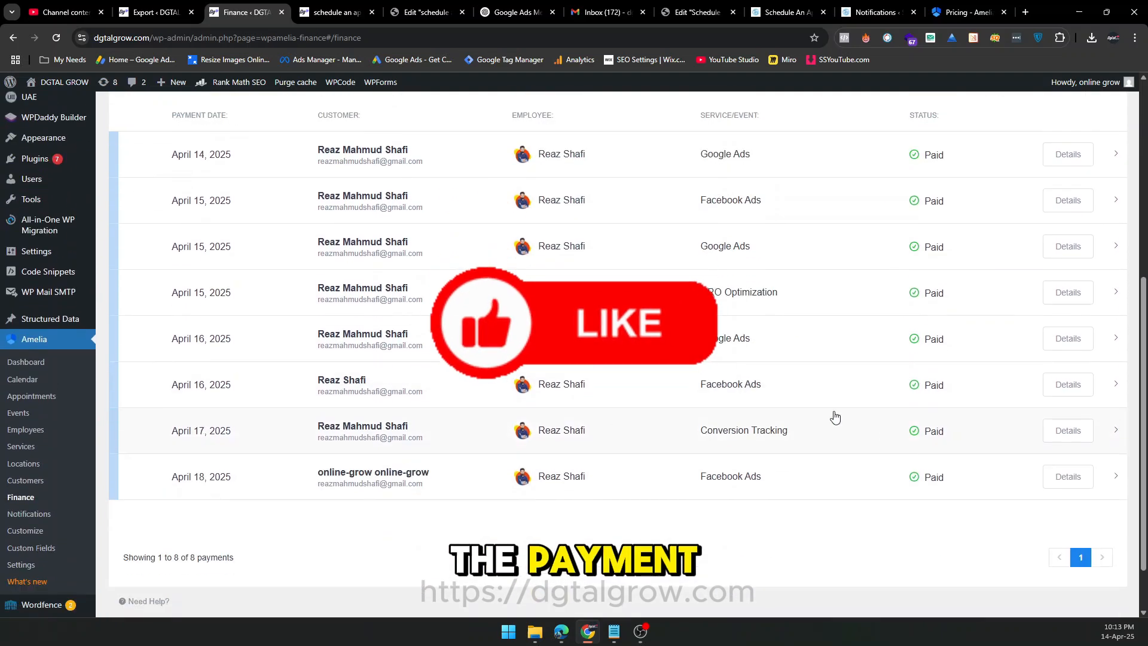
pyautogui.click(25, 482)
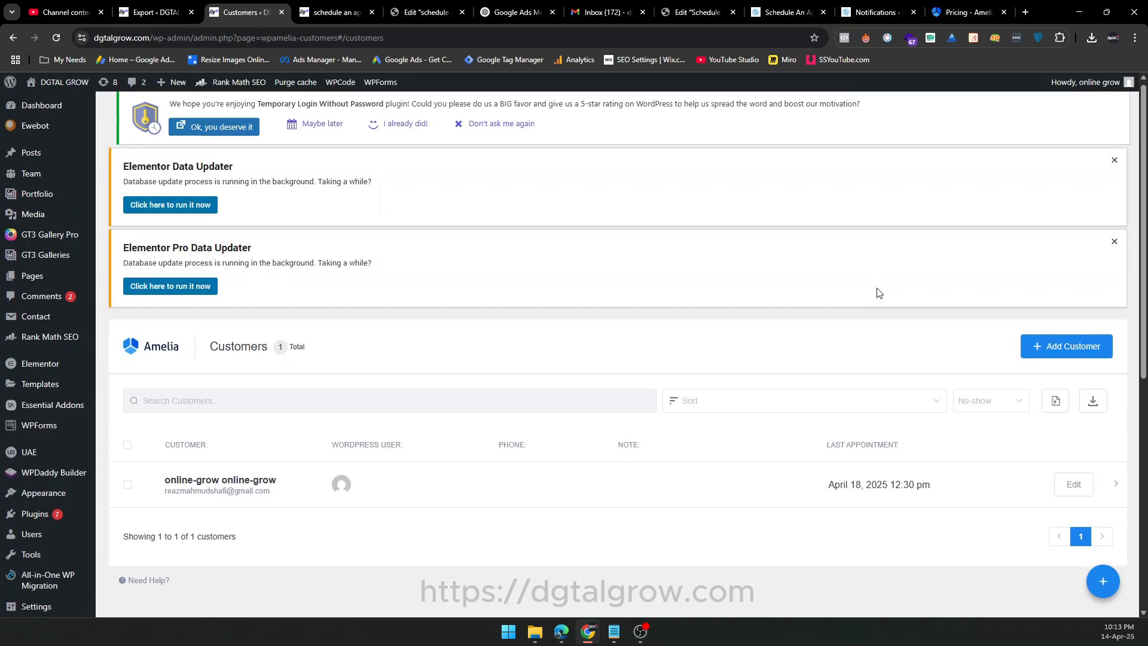
pyautogui.scroll(-2, 878, 292)
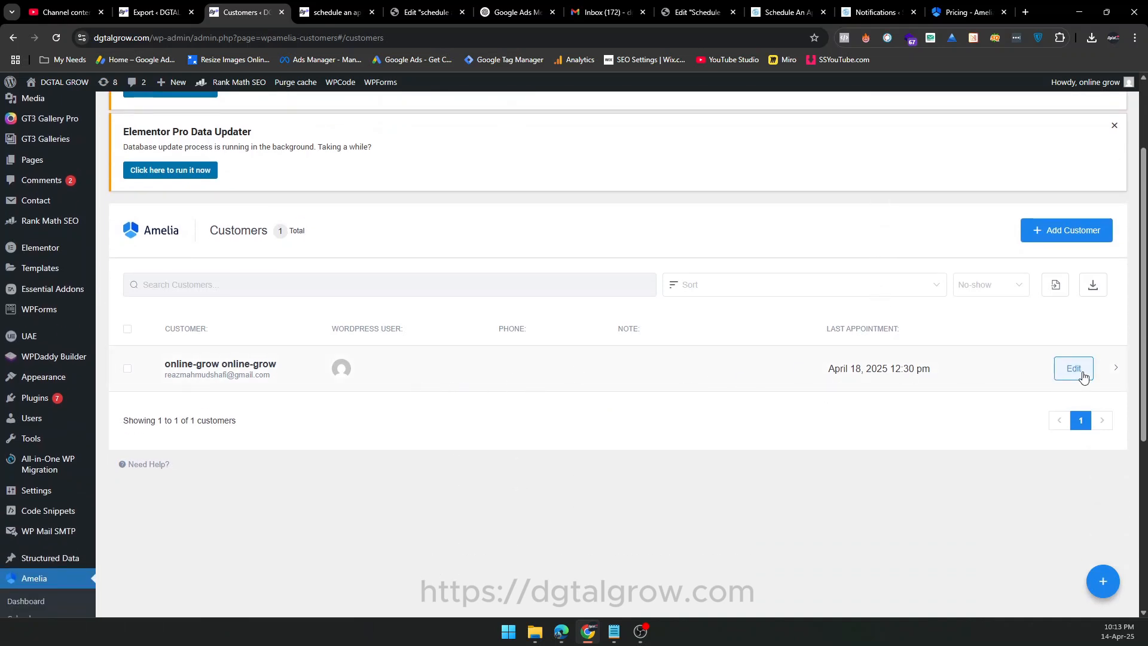
pyautogui.scroll(-3, 805, 411)
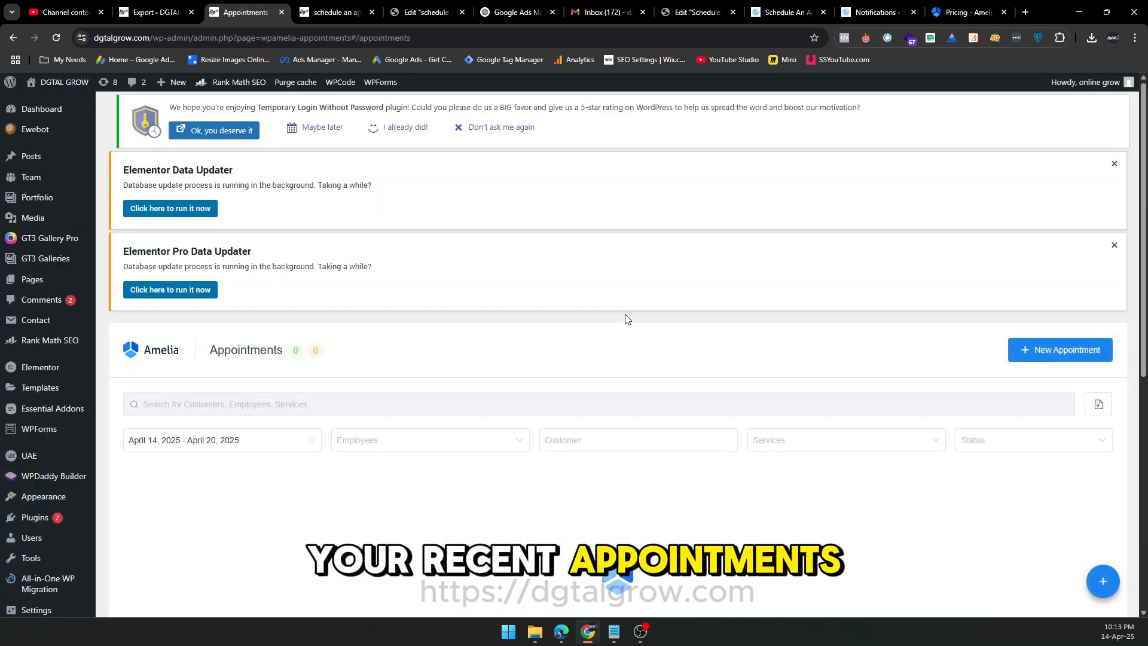
pyautogui.scroll(-3, 625, 319)
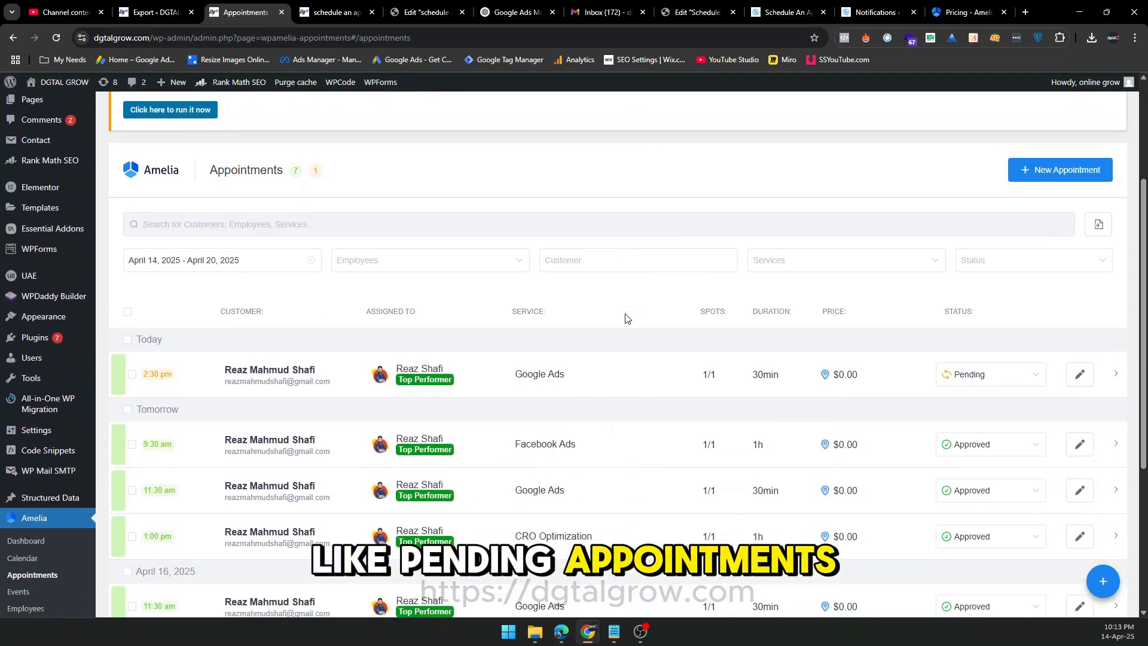
# Change the status of today's pending 2:30 pm Google Ads appointment to Approved.
pyautogui.scroll(-1, 610, 323)
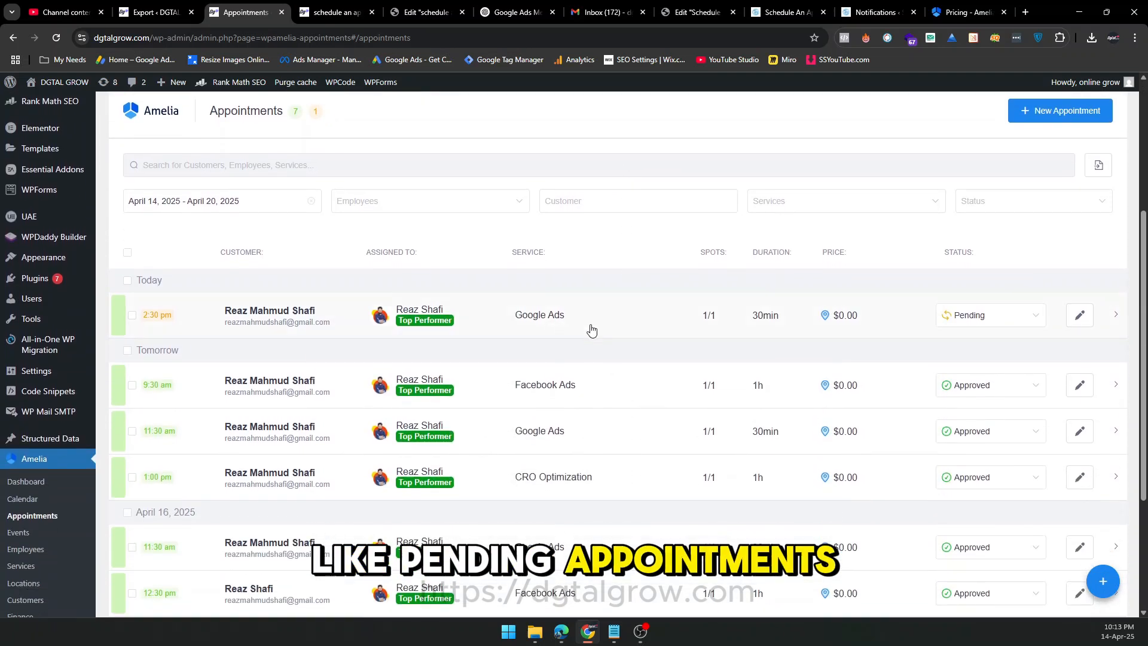
pyautogui.click(1008, 321)
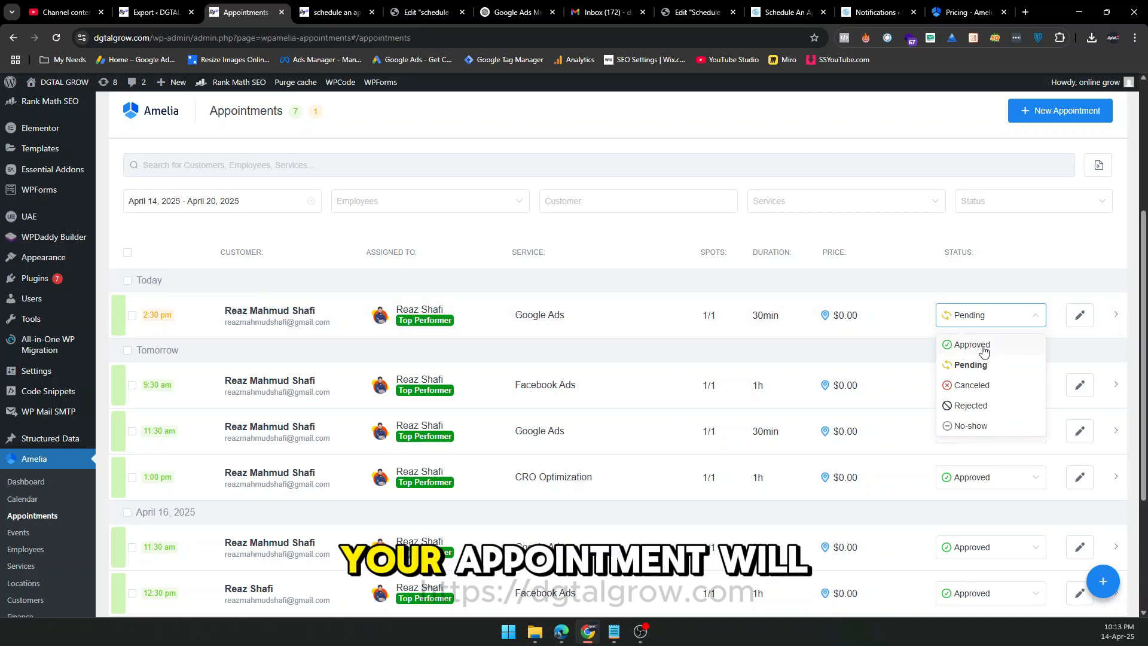
pyautogui.click(913, 346)
pyautogui.scroll(-3, 909, 343)
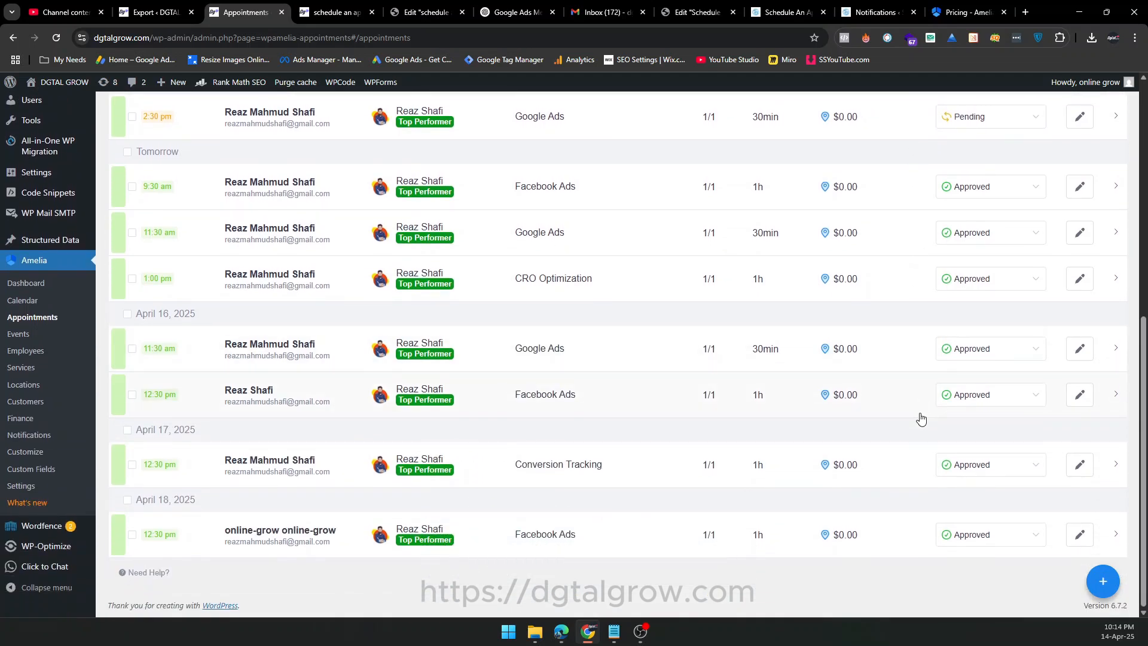
pyautogui.scroll(4, 917, 418)
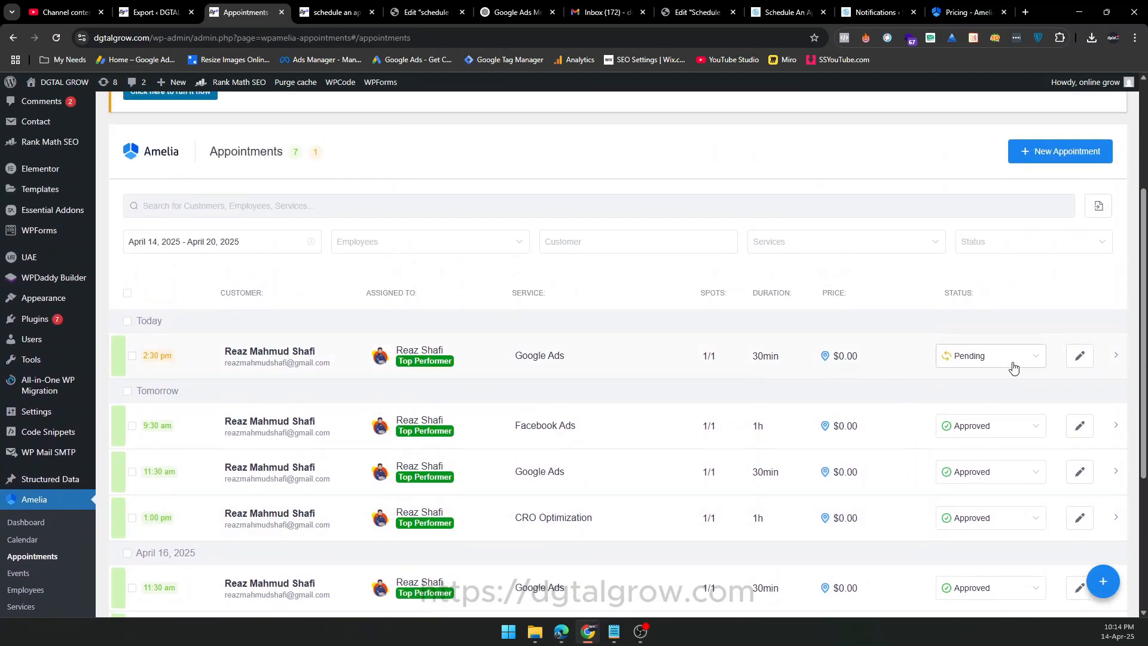
pyautogui.click(1014, 366)
pyautogui.click(987, 390)
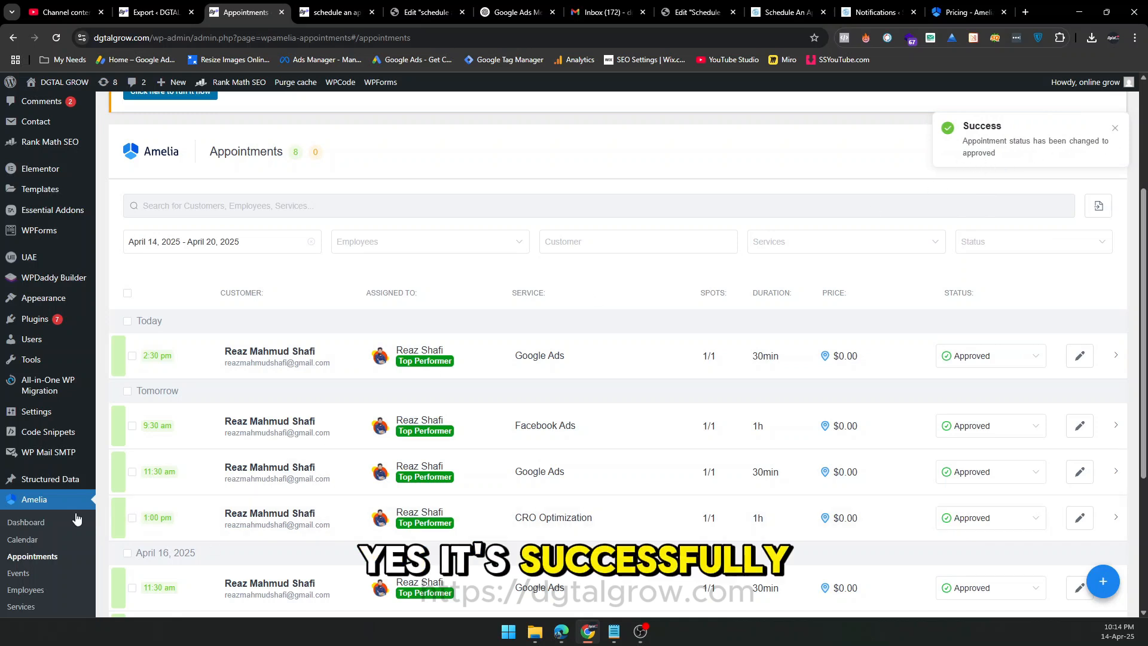
# Open Amelia's Calendar, examine the booked appointments for April 14 to April 20, 2025, and return to the Amelia dashboard.
pyautogui.click(36, 541)
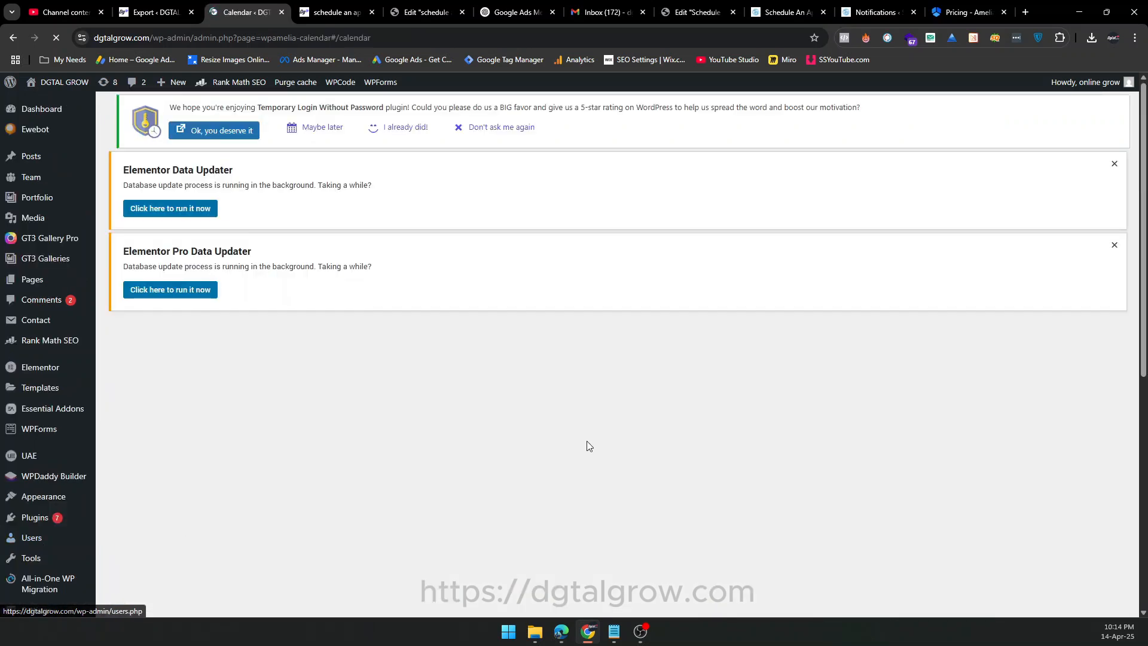
pyautogui.scroll(-5, 873, 249)
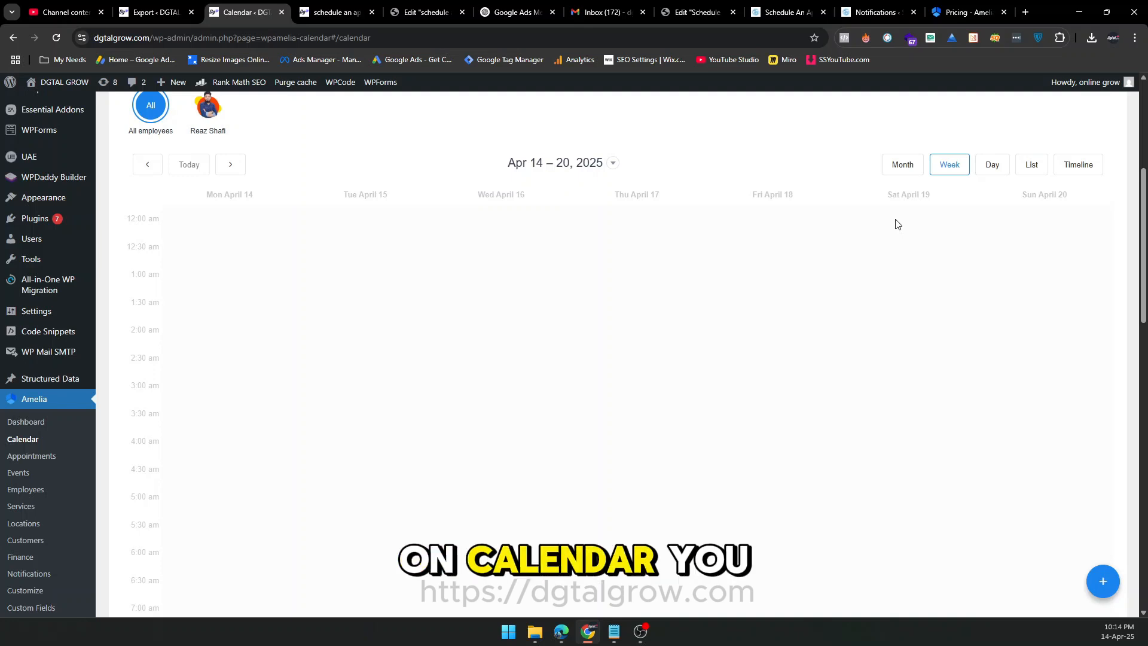
pyautogui.scroll(-10, 896, 224)
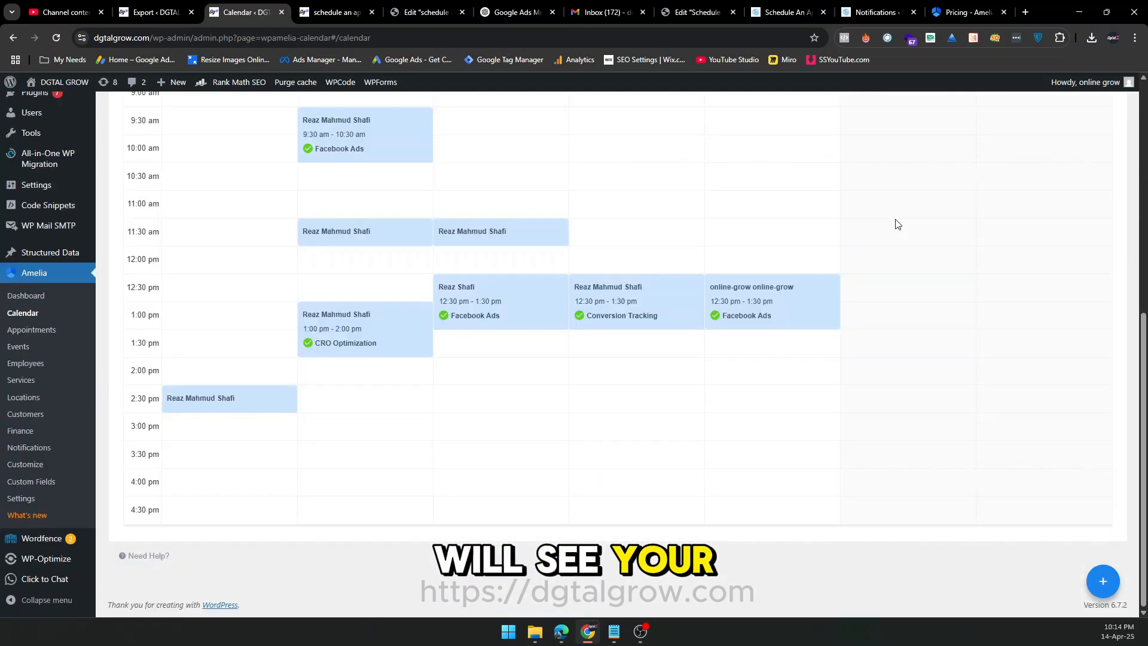
pyautogui.scroll(2, 801, 403)
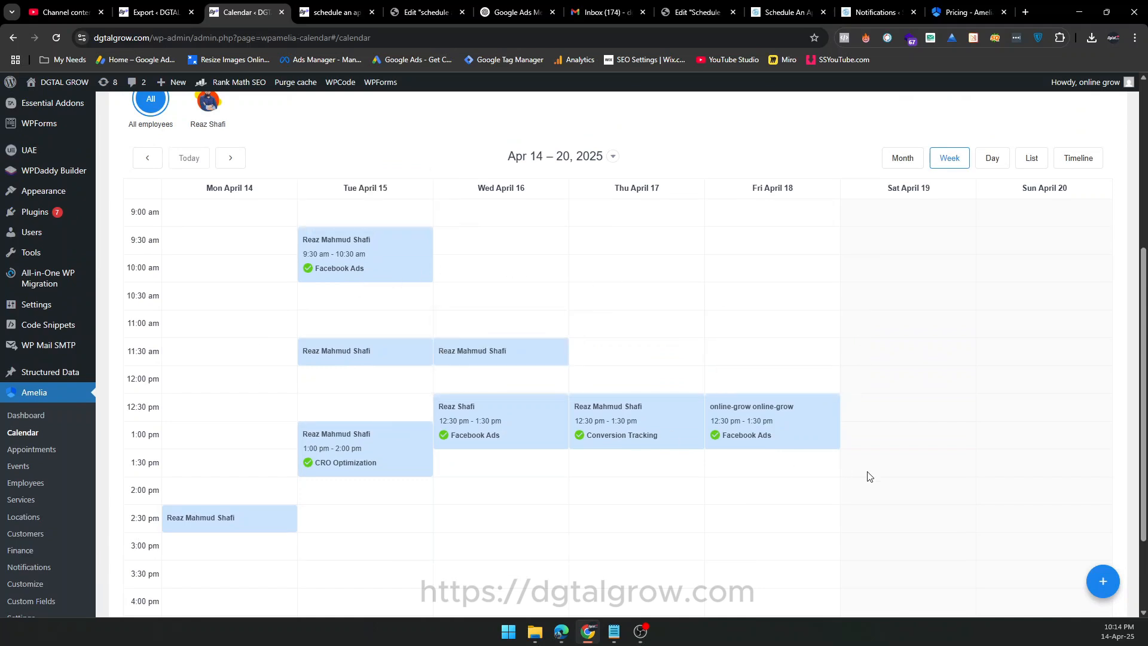
pyautogui.scroll(1, 868, 476)
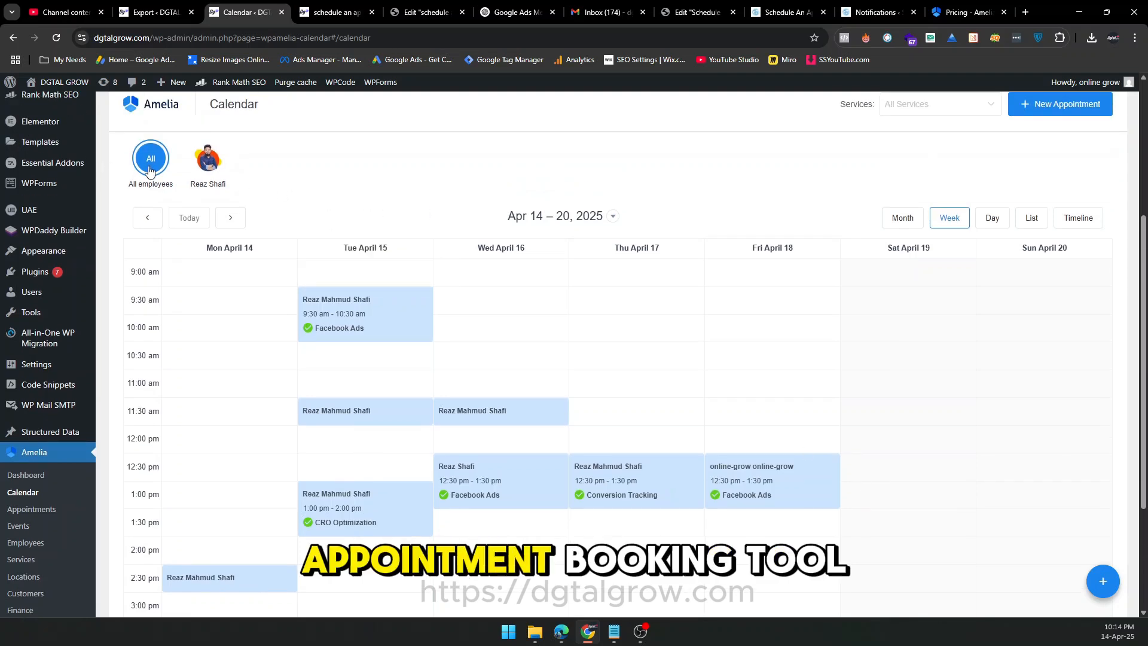
pyautogui.click(36, 481)
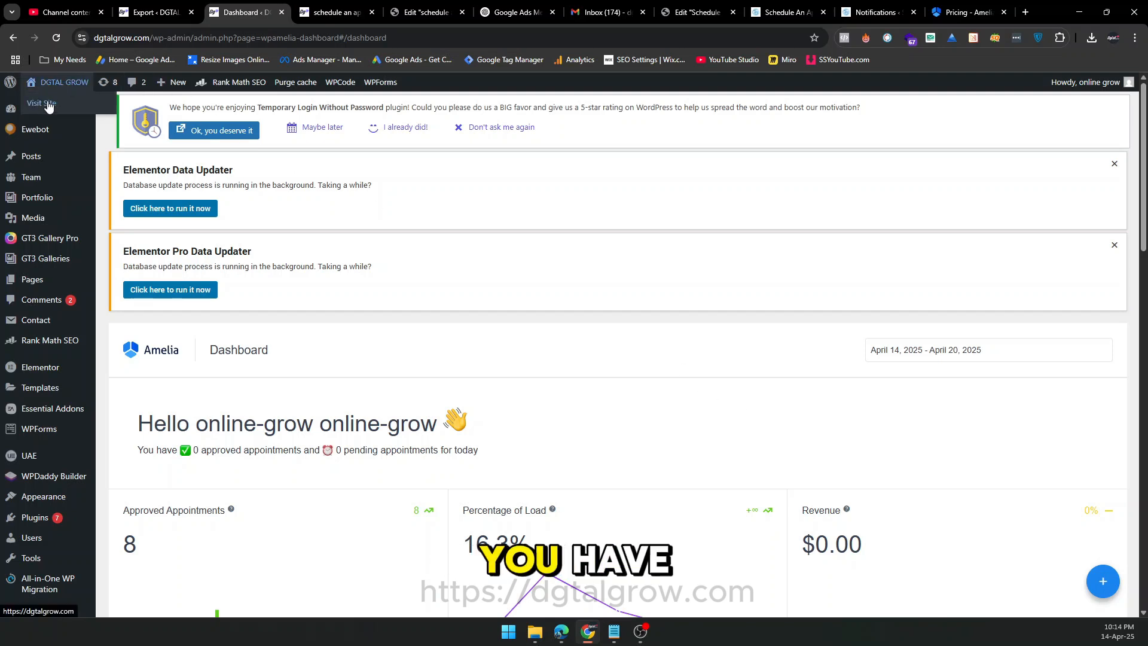
# Open the live DGTAL GROW website in a new tab and look through the homepage sections.
pyautogui.middleClick(43, 104)
pyautogui.click(300, 8)
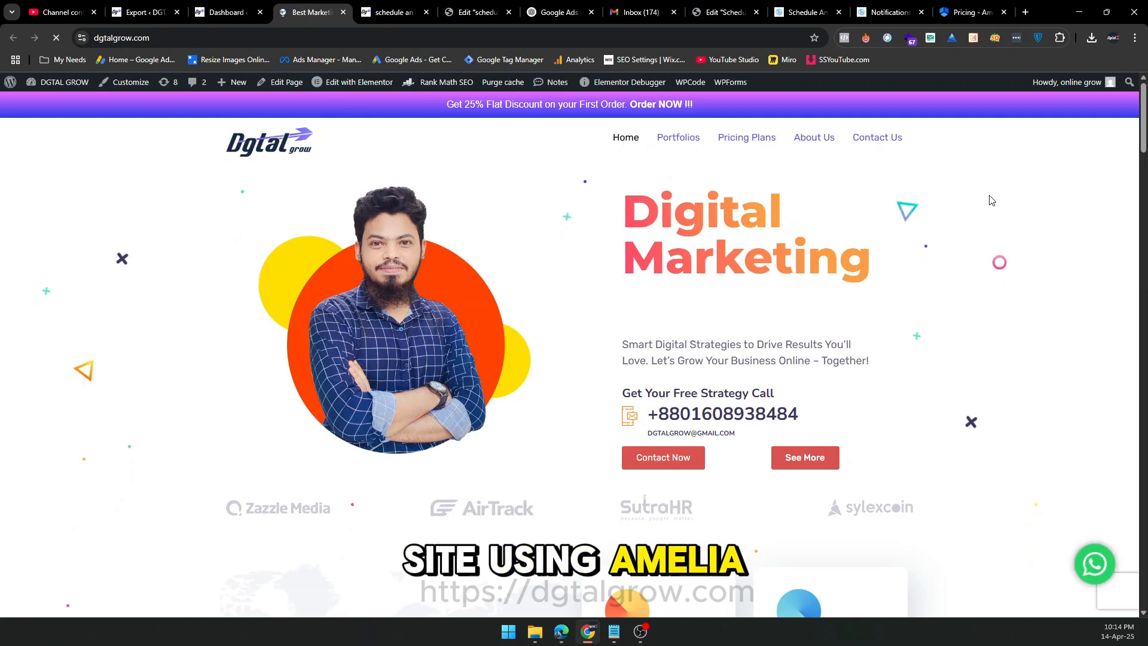
pyautogui.scroll(-2, 988, 198)
pyautogui.scroll(-1, 988, 200)
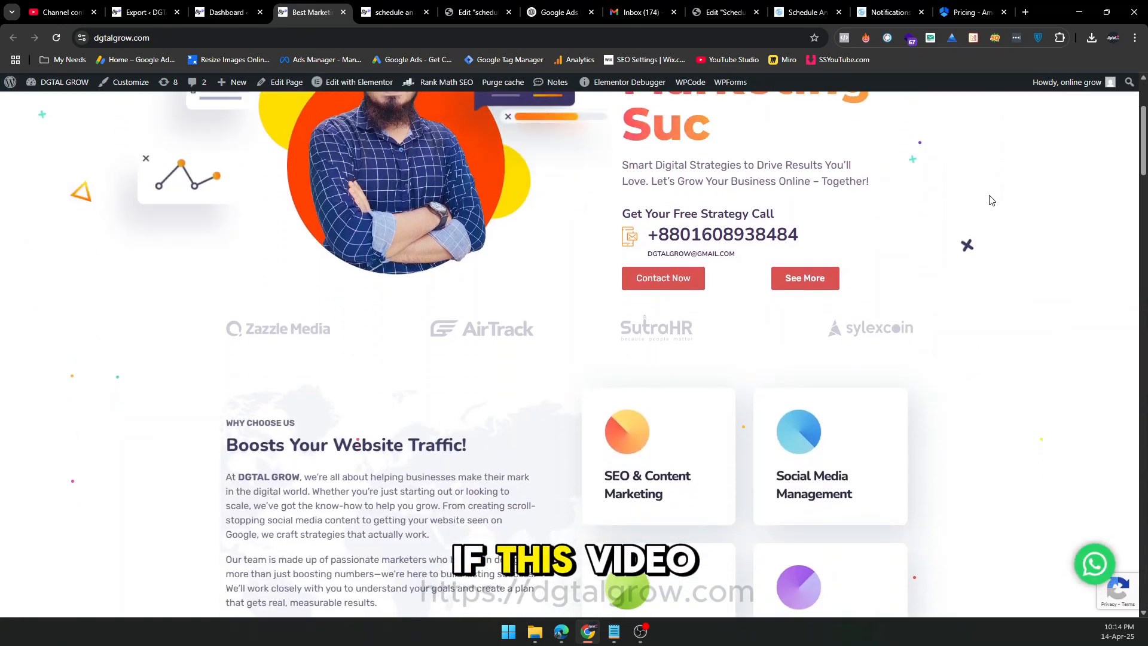
pyautogui.scroll(-1, 988, 199)
pyautogui.scroll(-9, 989, 199)
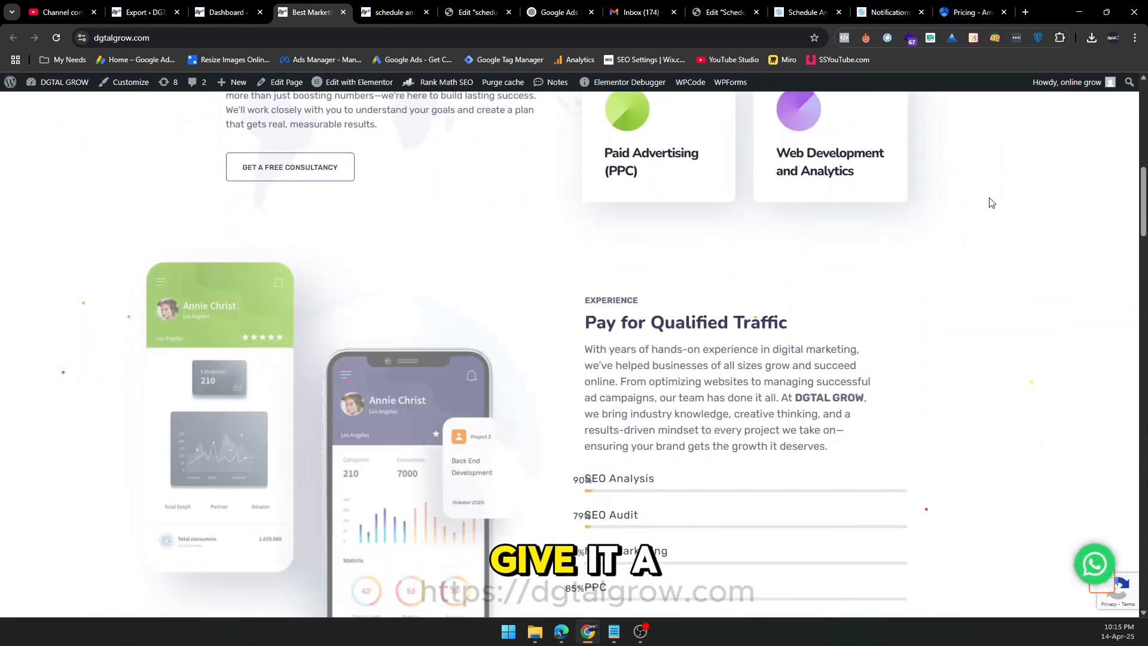
pyautogui.scroll(-2, 990, 202)
pyautogui.scroll(-4, 989, 202)
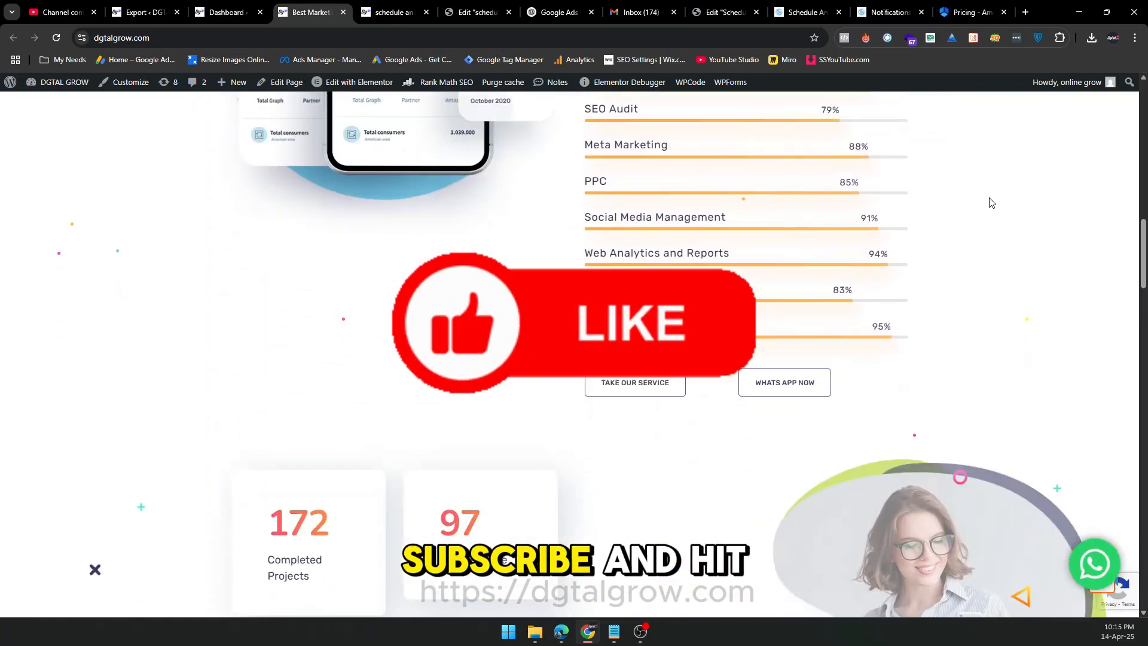
pyautogui.scroll(-3, 991, 203)
pyautogui.scroll(-4, 988, 202)
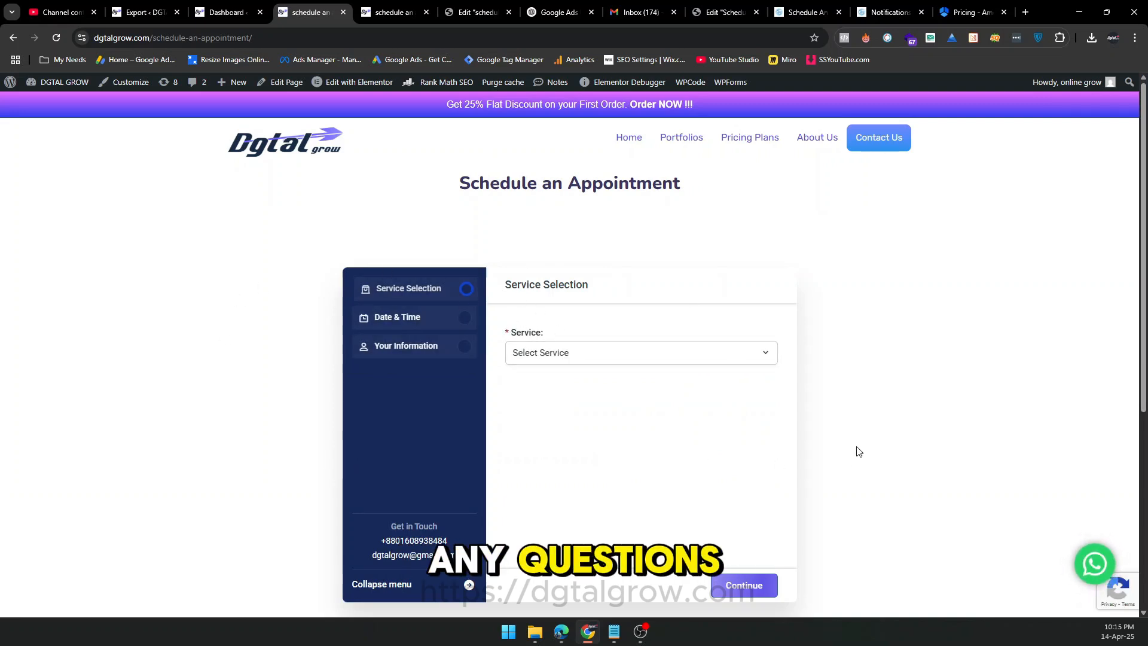
# Examine the booking form on the Schedule an Appointment page and the contact form and appointment link on the Contact Us page.
pyautogui.scroll(-1, 858, 449)
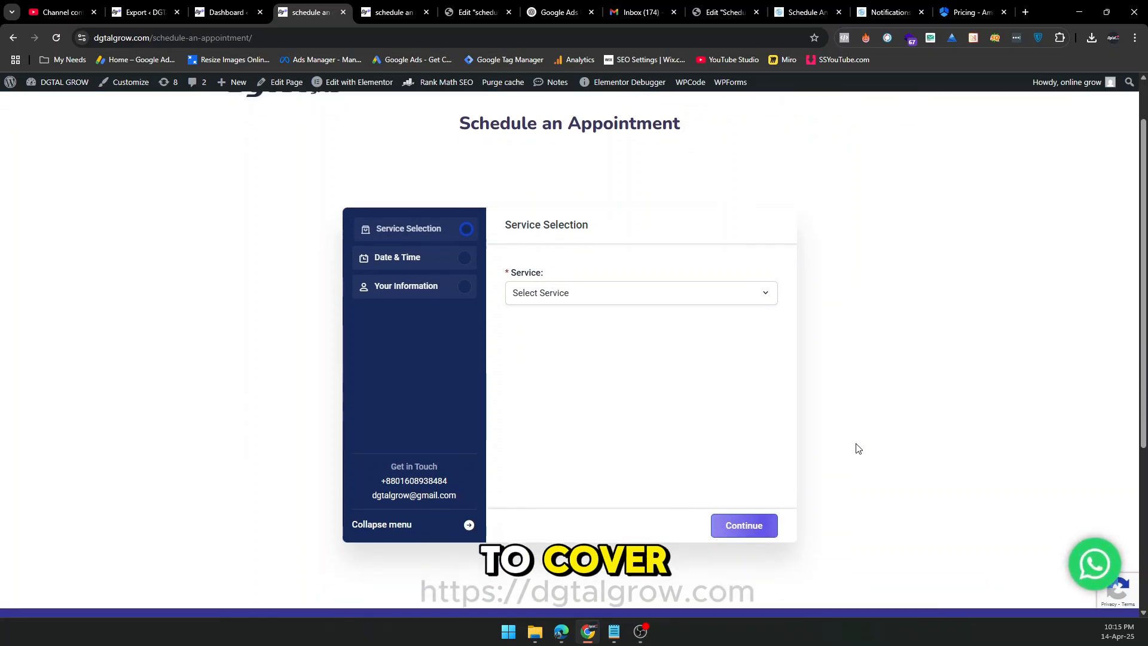
pyautogui.scroll(1, 860, 412)
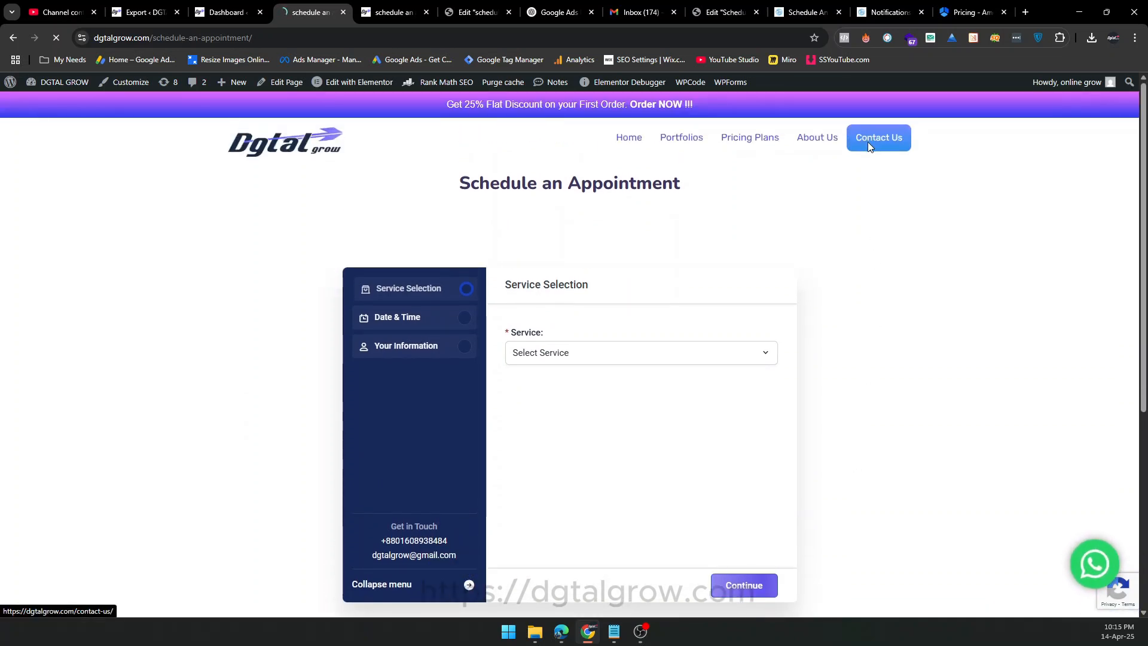
pyautogui.scroll(-3, 906, 208)
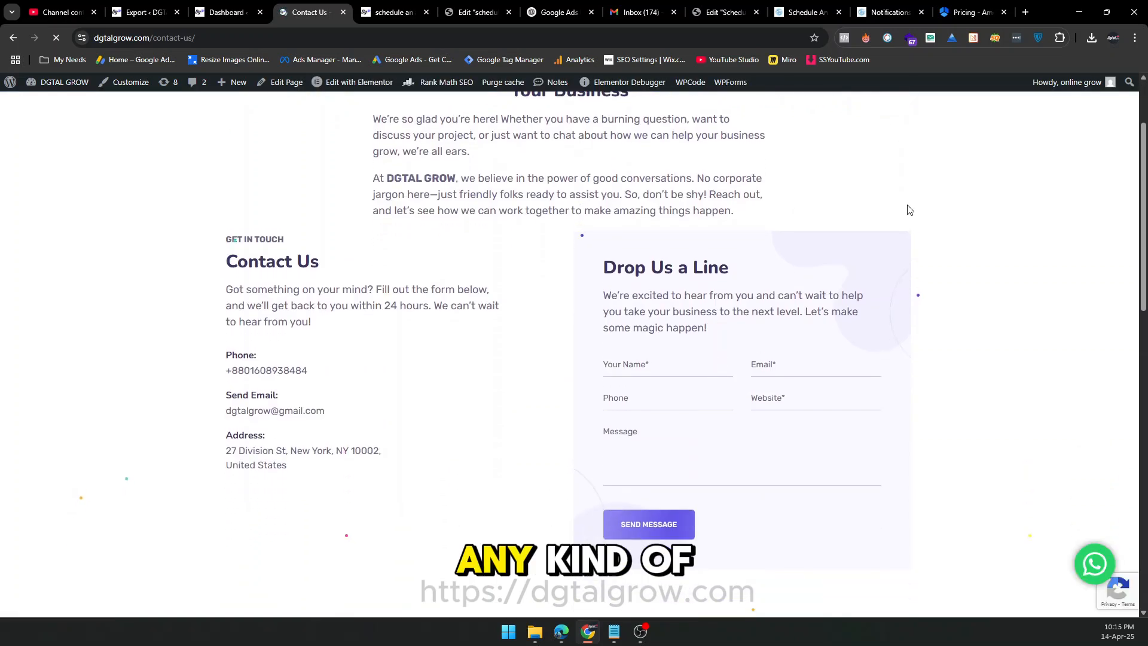
pyautogui.scroll(-2, 907, 210)
pyautogui.scroll(-2, 909, 209)
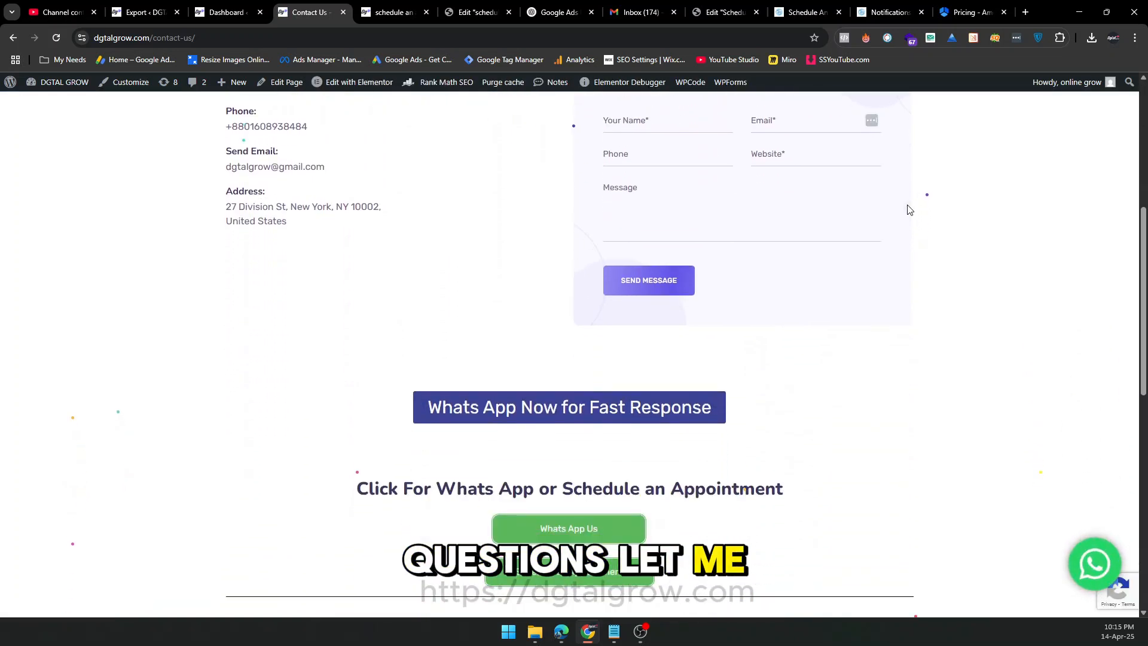
pyautogui.scroll(-1, 909, 209)
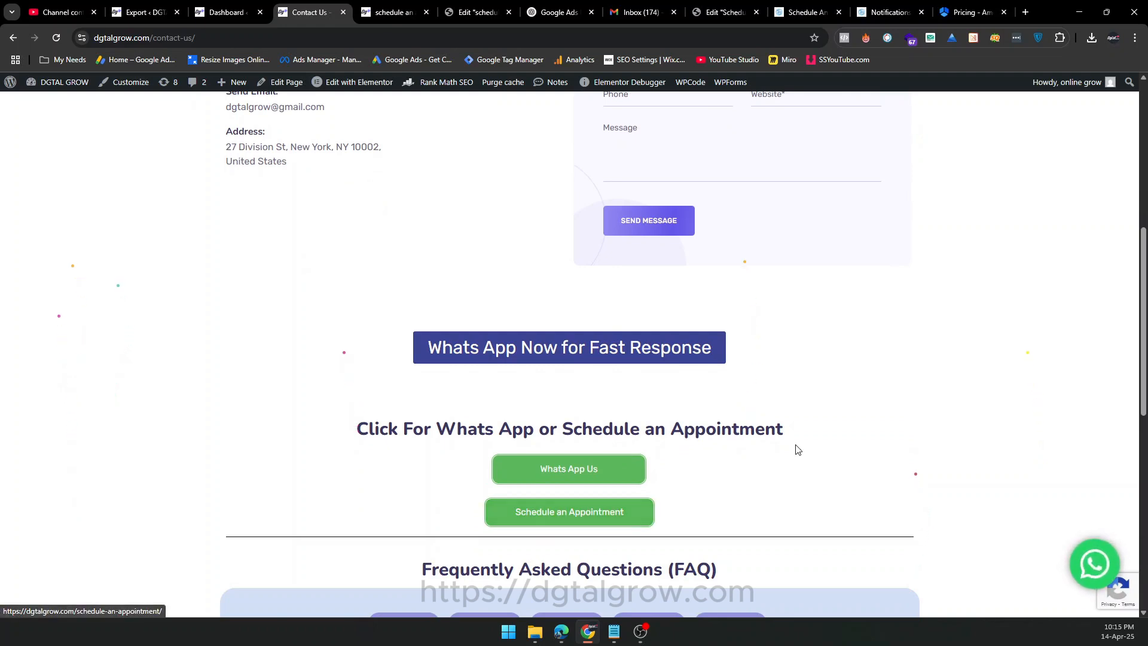
pyautogui.scroll(6, 795, 448)
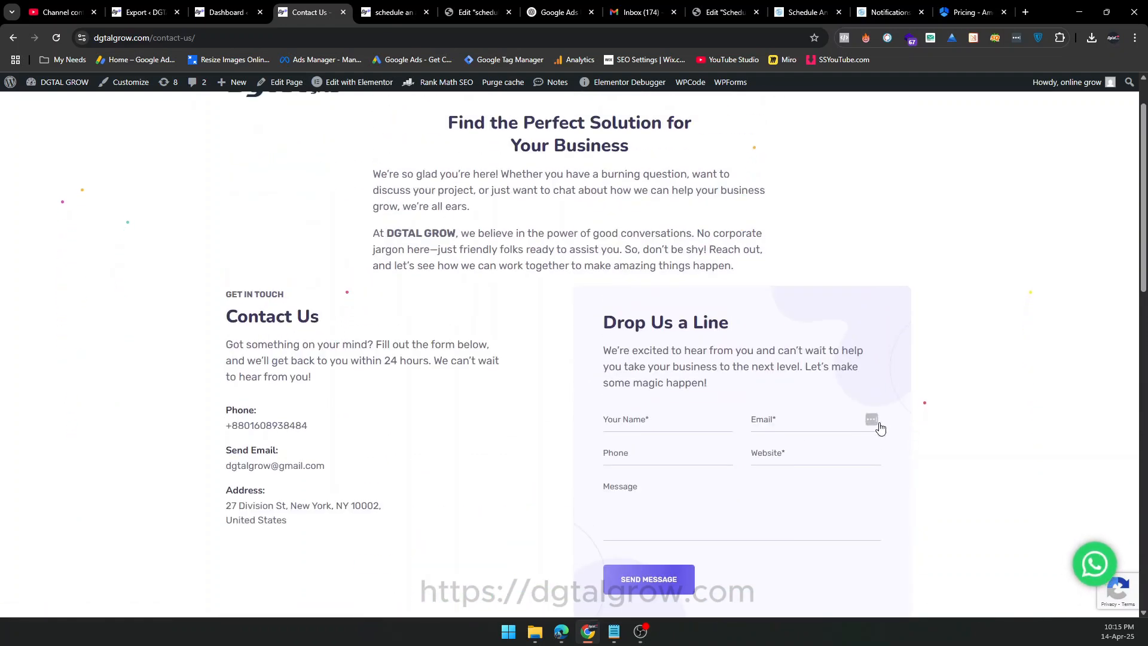
pyautogui.scroll(1, 878, 426)
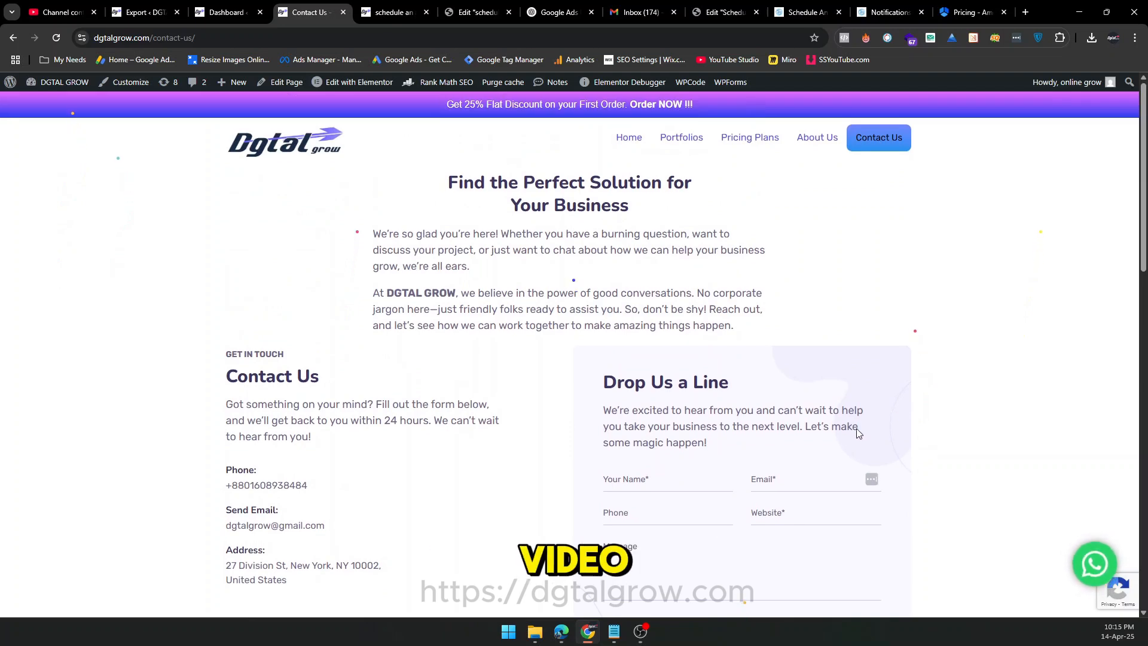
pyautogui.click(640, 632)
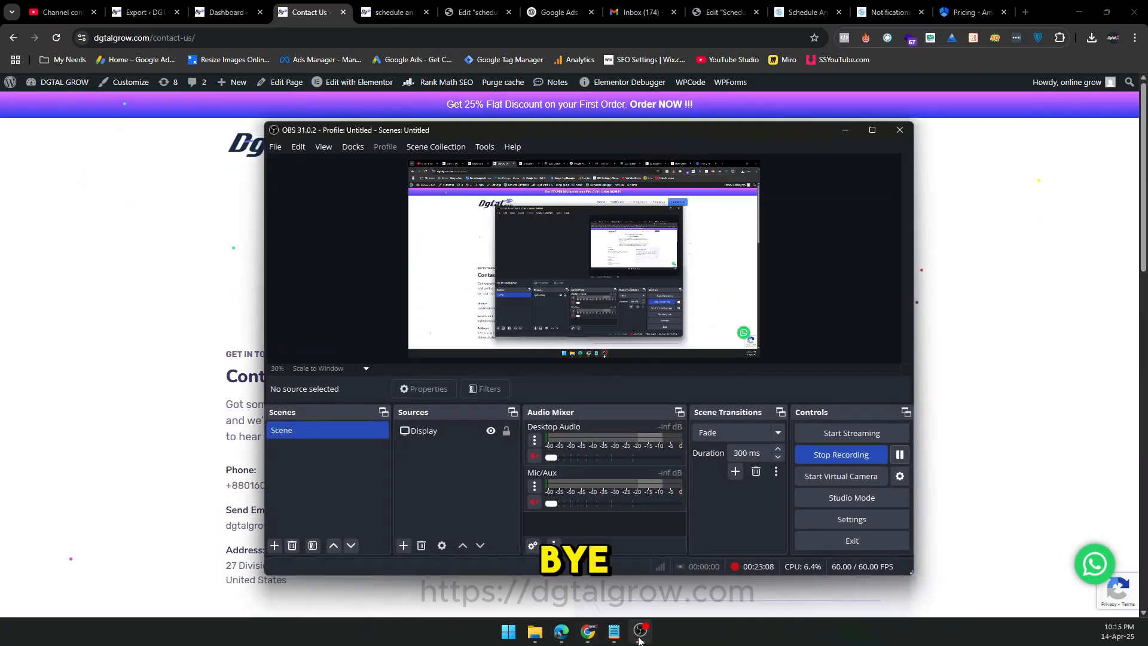